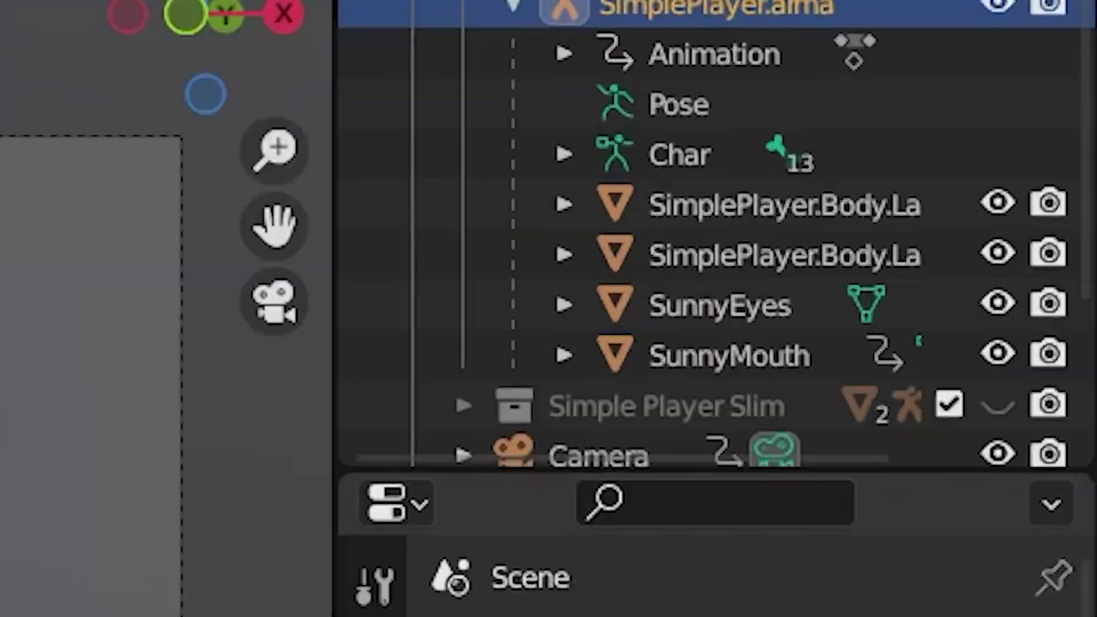
key(w)
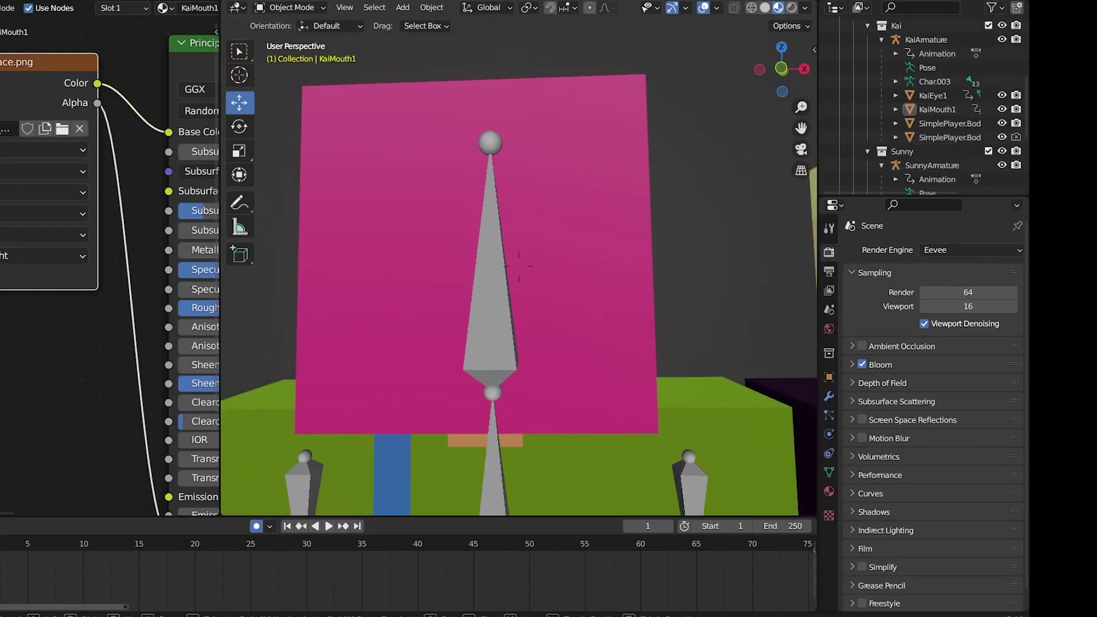
key(d)
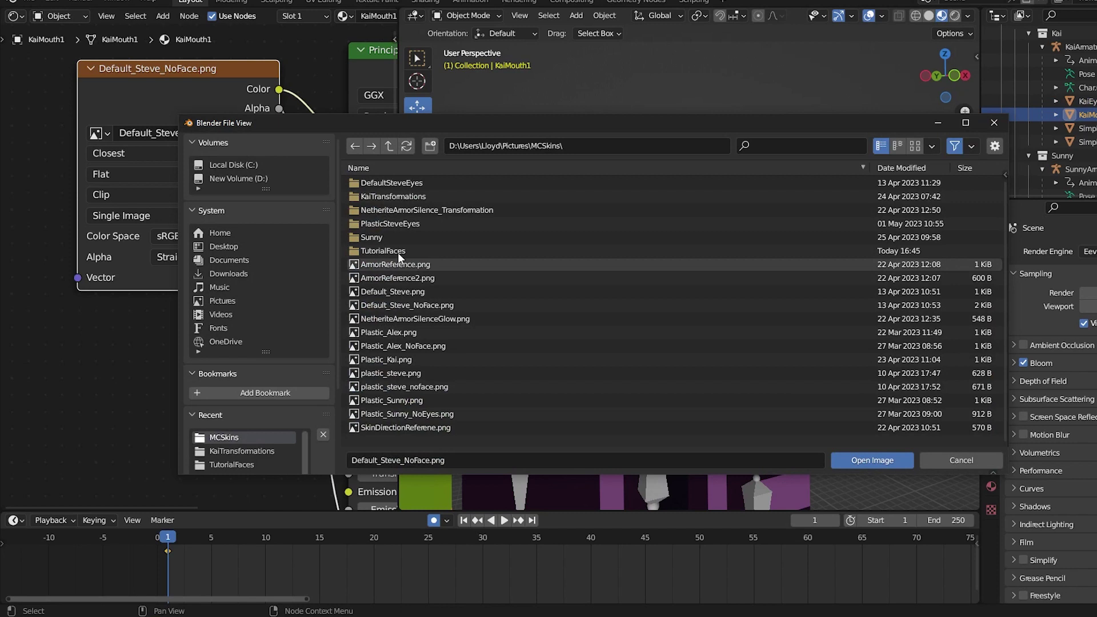
- Browse the image file dialog into the KaiTransformations folder and open its KaiMouth subfolder
click(420, 196)
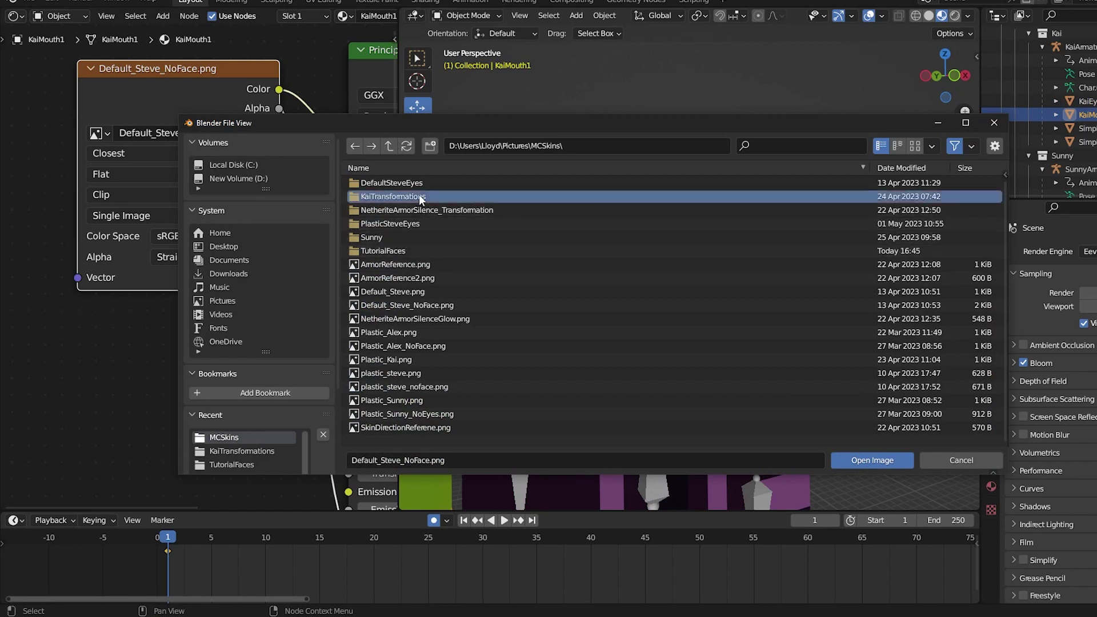
double_click(420, 196)
click(404, 183)
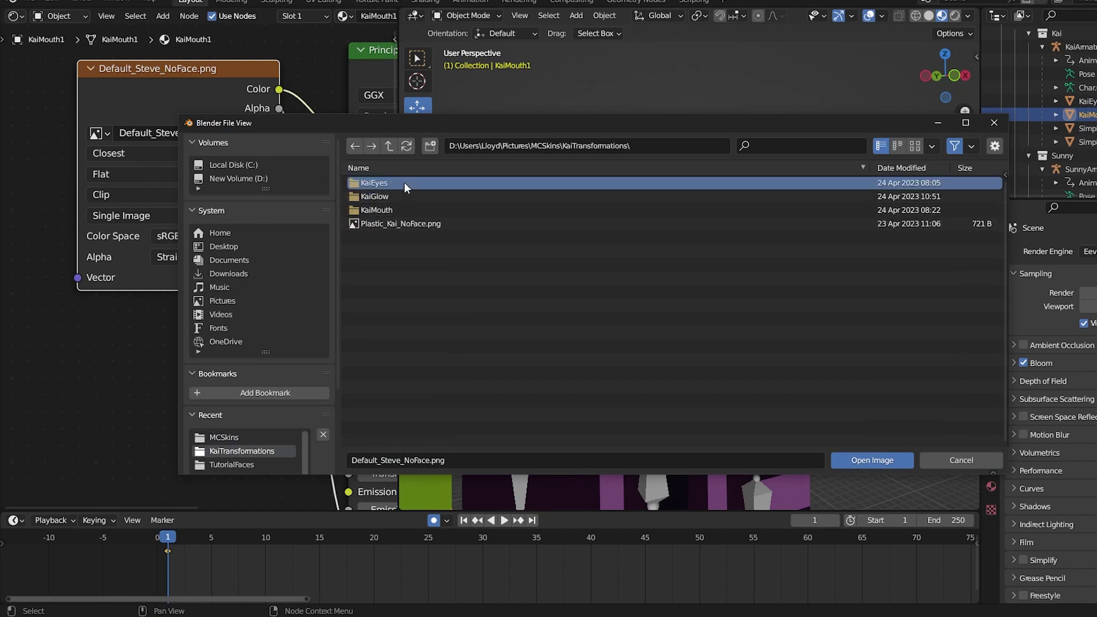
double_click(399, 209)
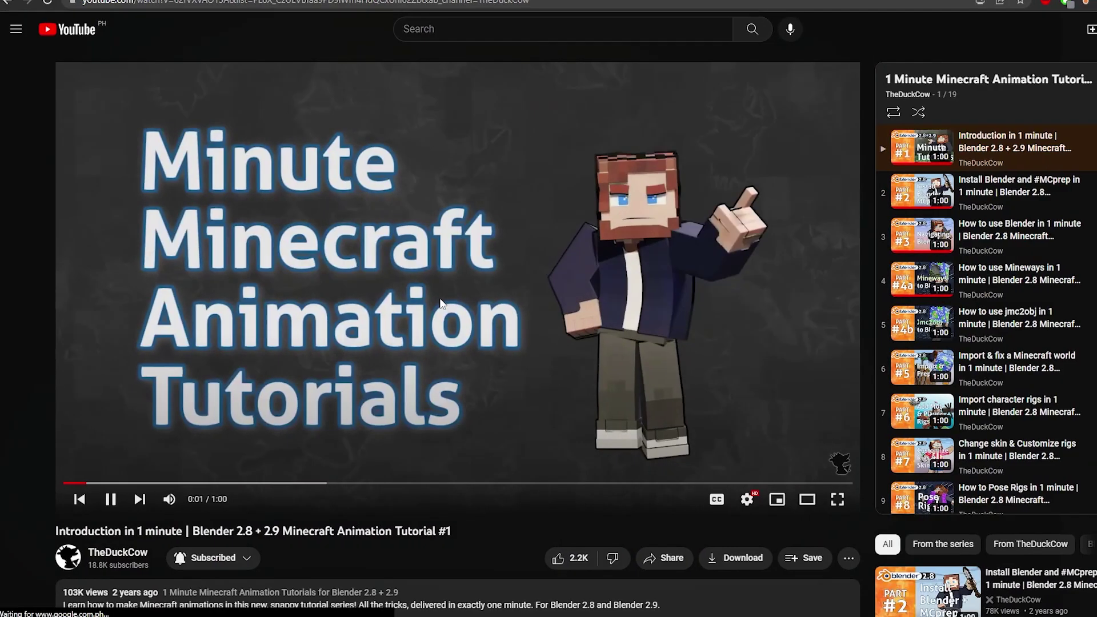
- Pause the introduction video and look through the 1 Minute Minecraft Animation Tutorials playlist
click(429, 303)
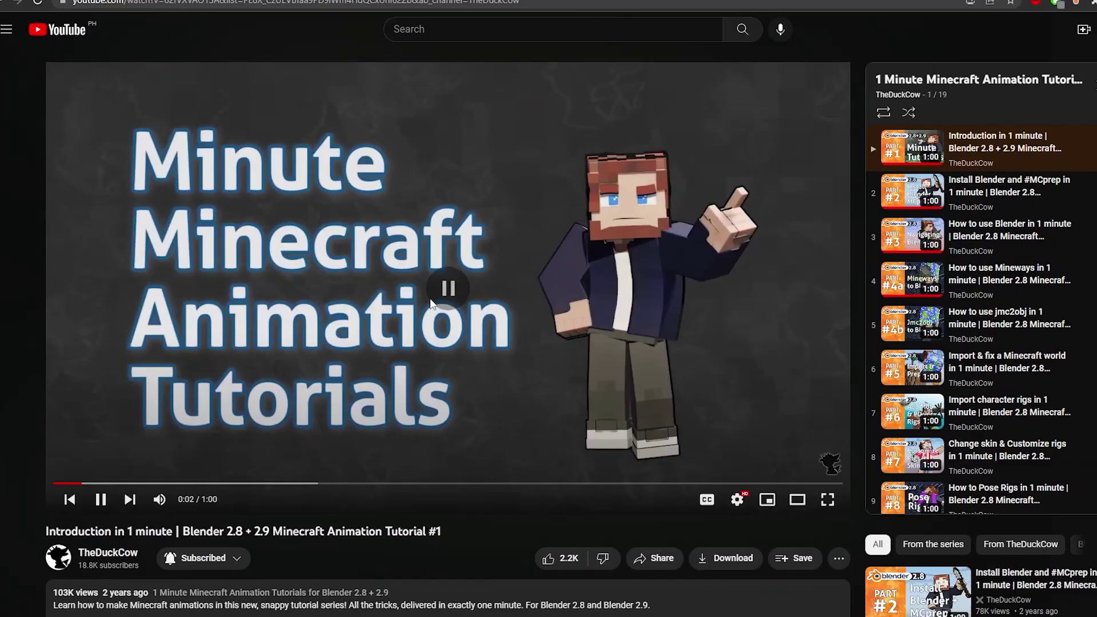
scroll(1065, 198, down, 1)
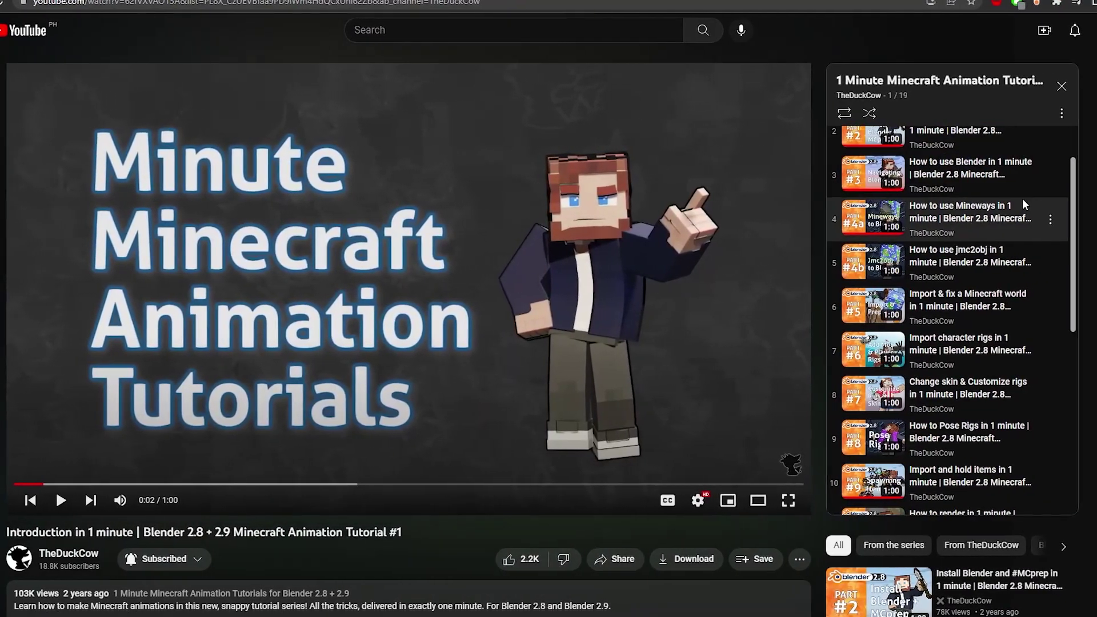
scroll(1023, 198, down, 5)
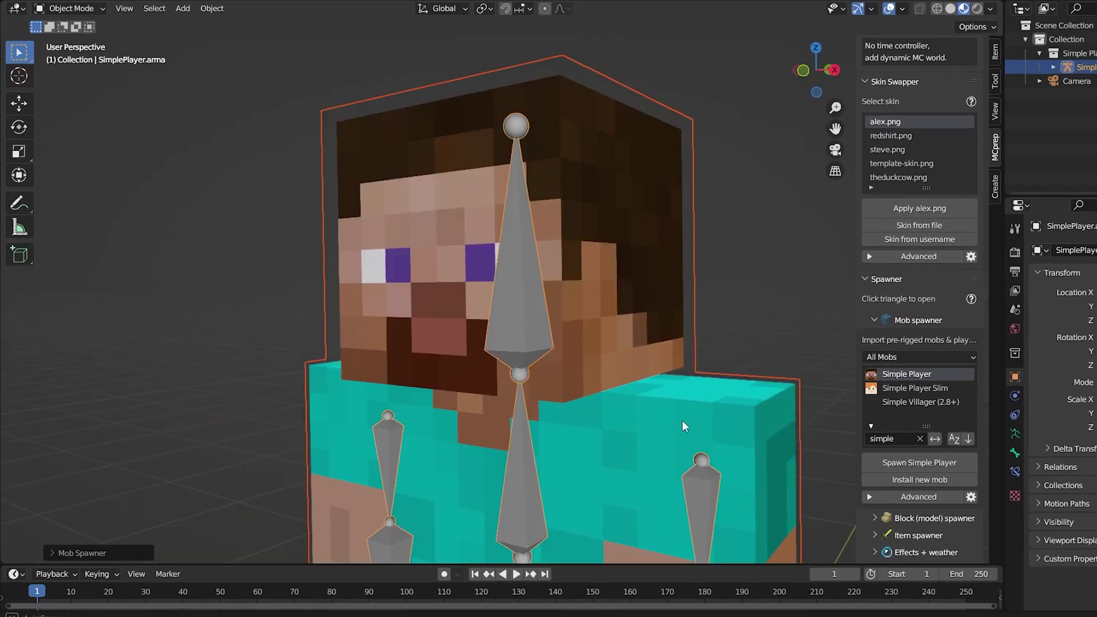
middle_drag(682, 423, 852, 427)
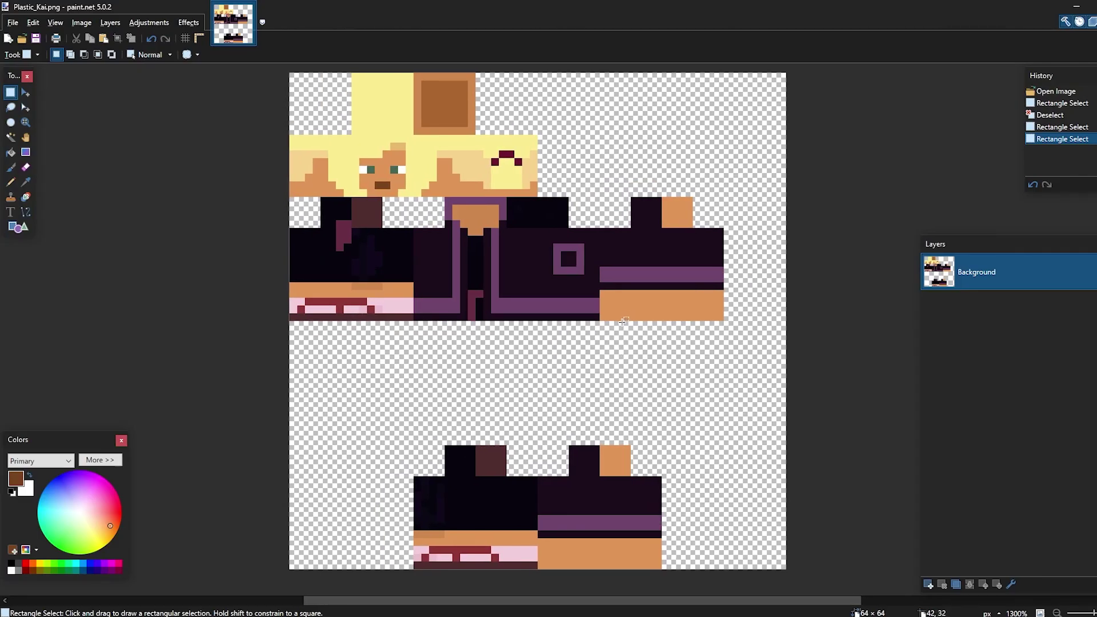
- Select and copy the 8 × 8 pixel front face area of the Plastic_Kai.png skin
middle_drag(621, 309, 628, 315)
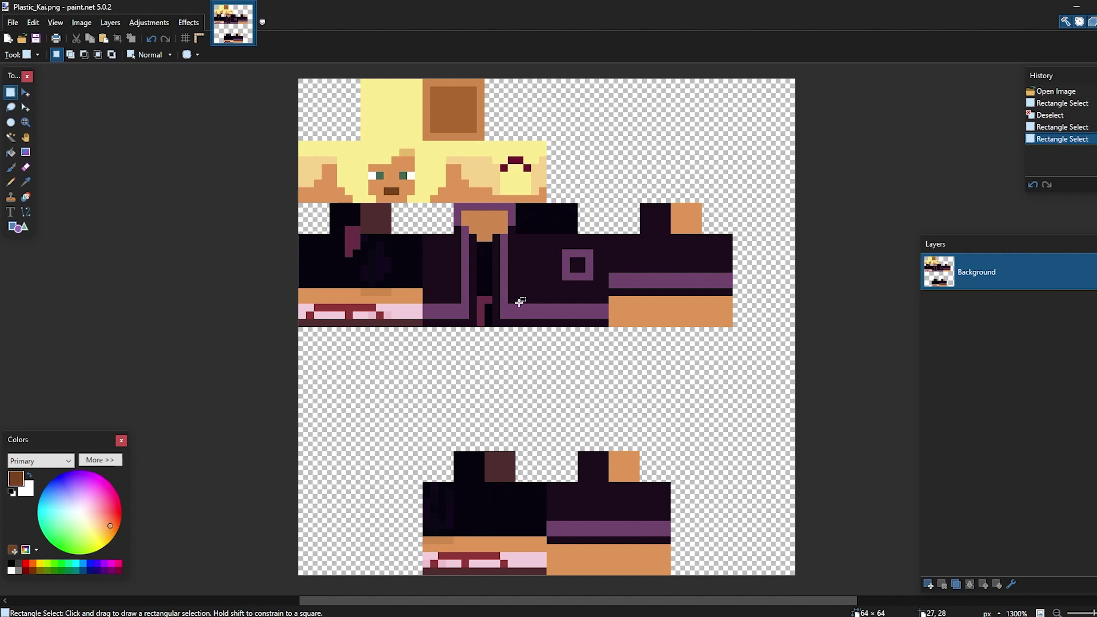
middle_drag(597, 239, 575, 308)
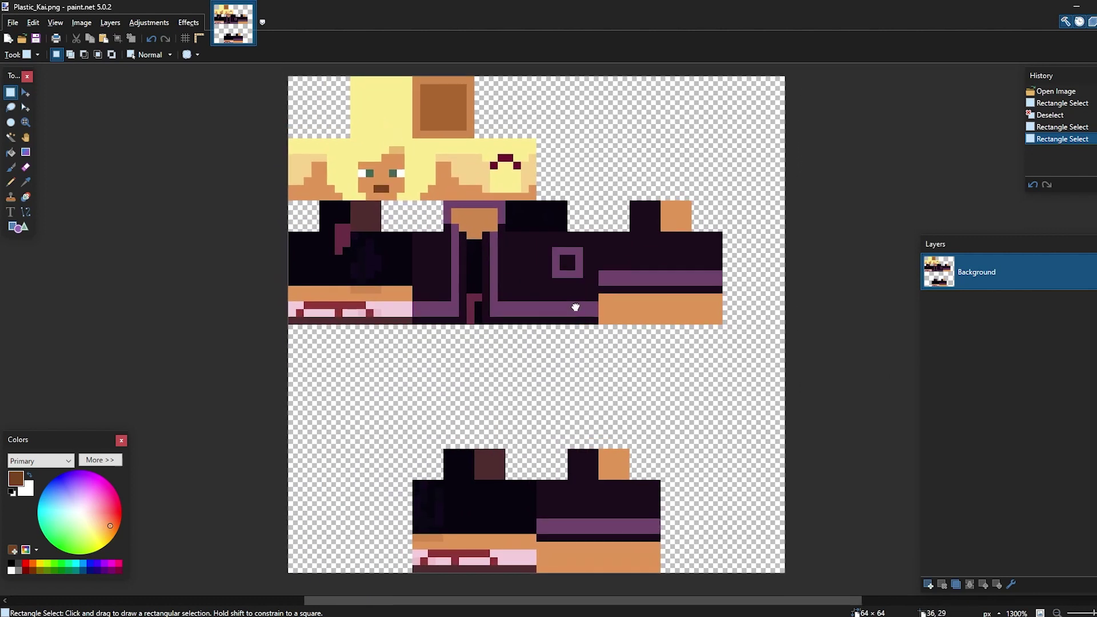
drag(351, 139, 414, 201)
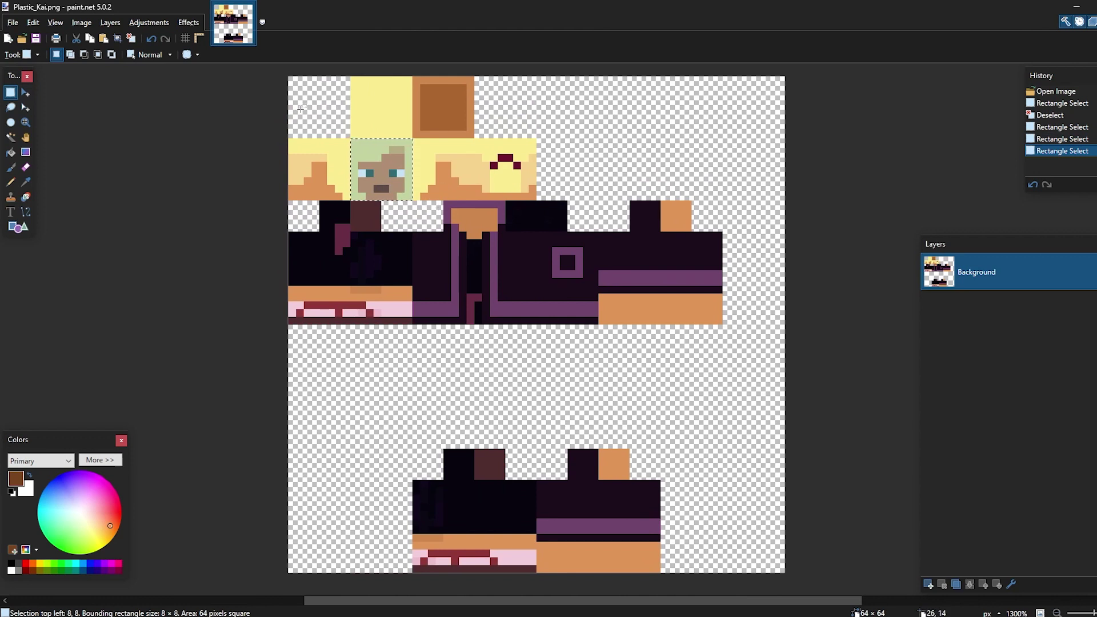
- Create a new 8 × 8 pixel image and paste the copied face into it
click(8, 38)
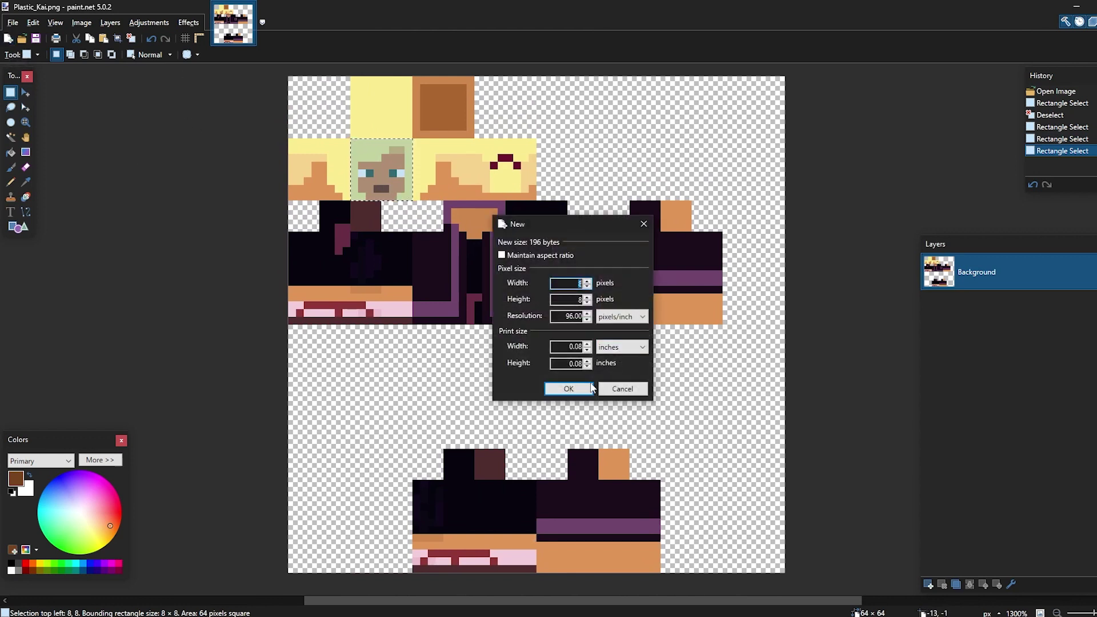
click(568, 389)
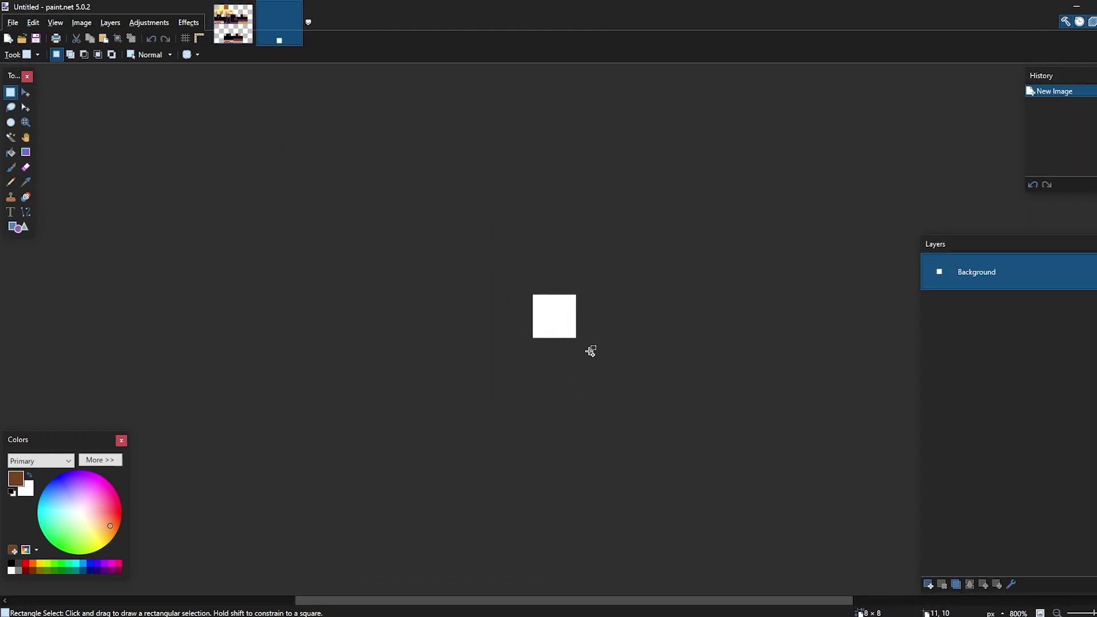
key(ctrl+v)
ctrl+scroll(595, 358, up, 3)
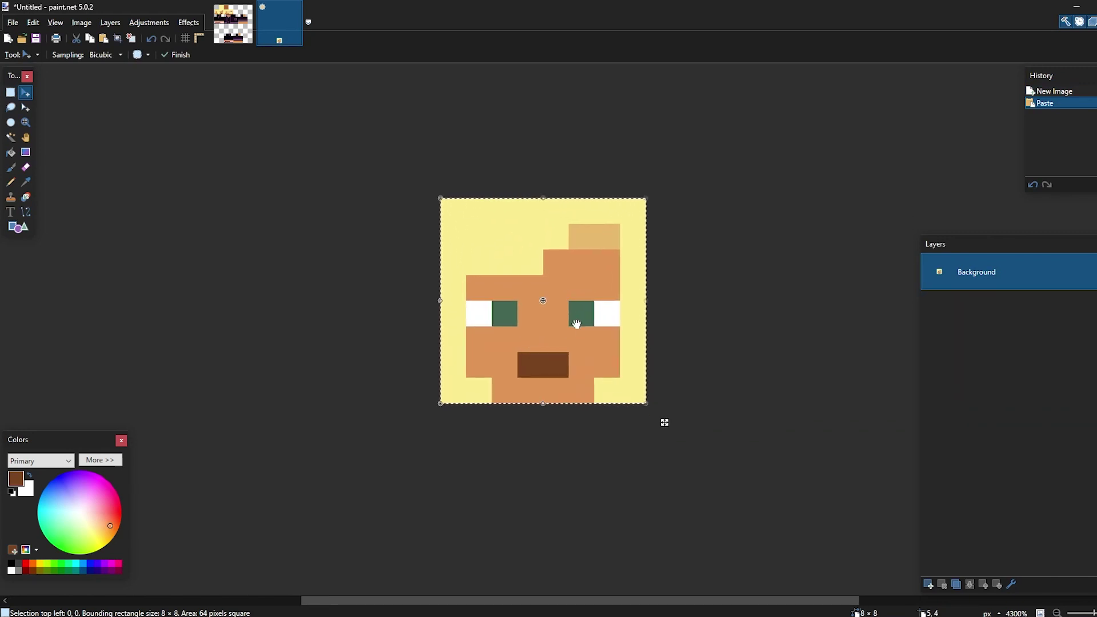
ctrl+scroll(589, 350, up, 2)
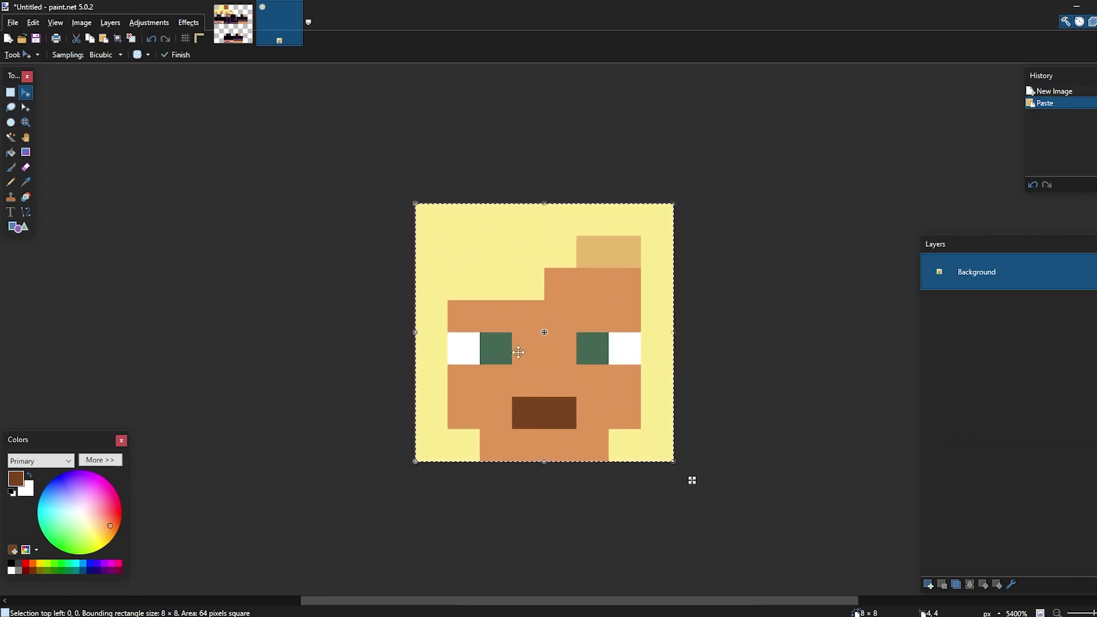
- Try enlarging both eyes with a row of white Pencil pixels above them, and undo the strokes
click(10, 182)
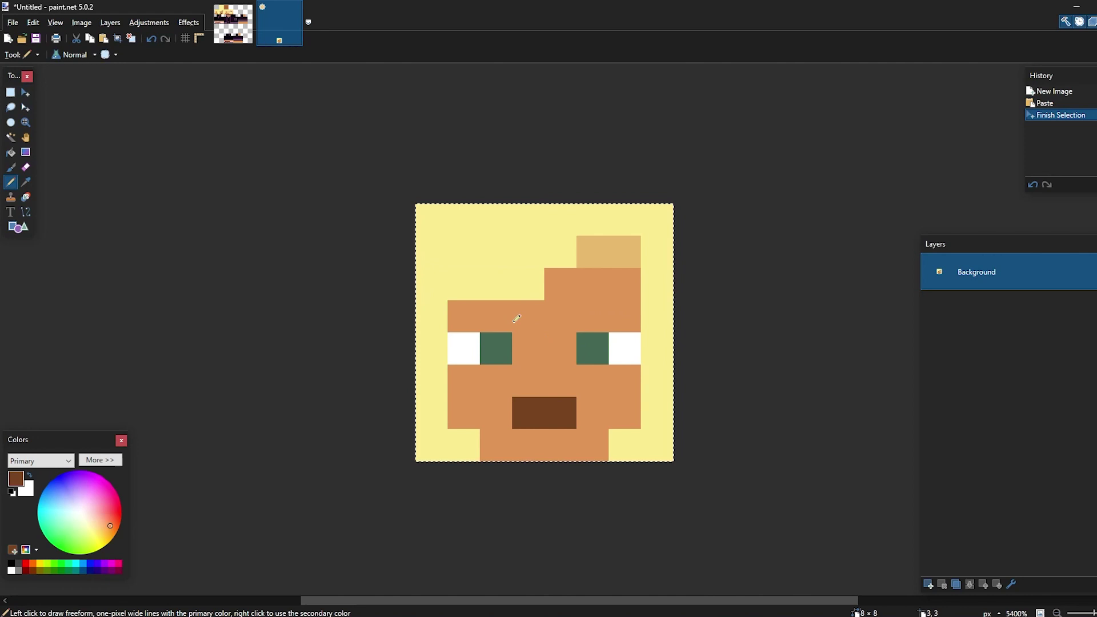
right_drag(499, 322, 469, 309)
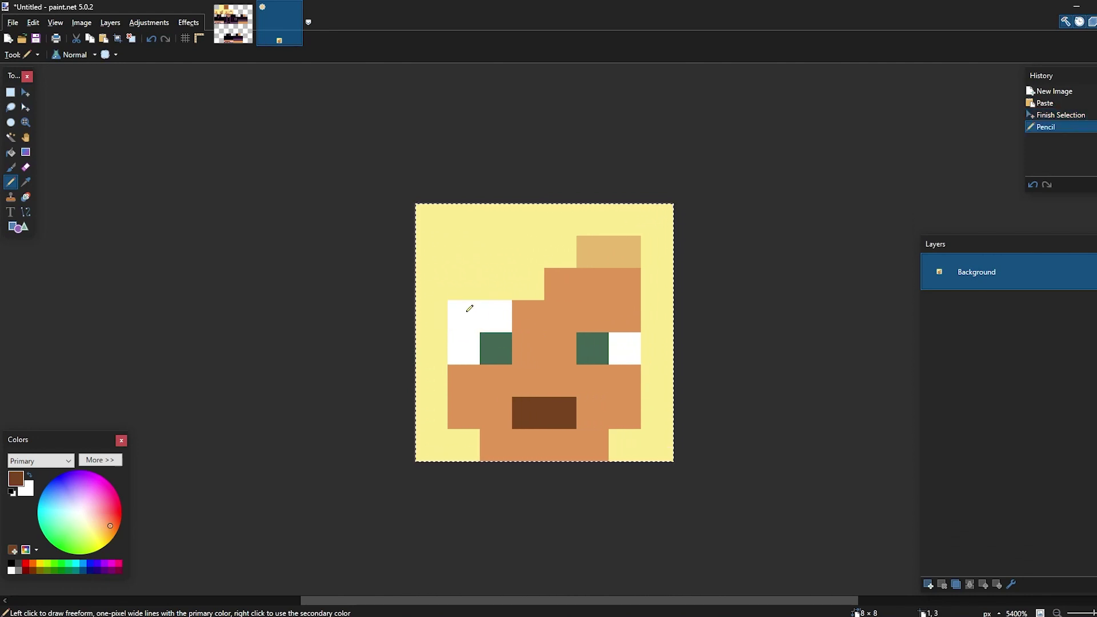
right_drag(603, 318, 602, 326)
ctrl+scroll(603, 328, up, 1)
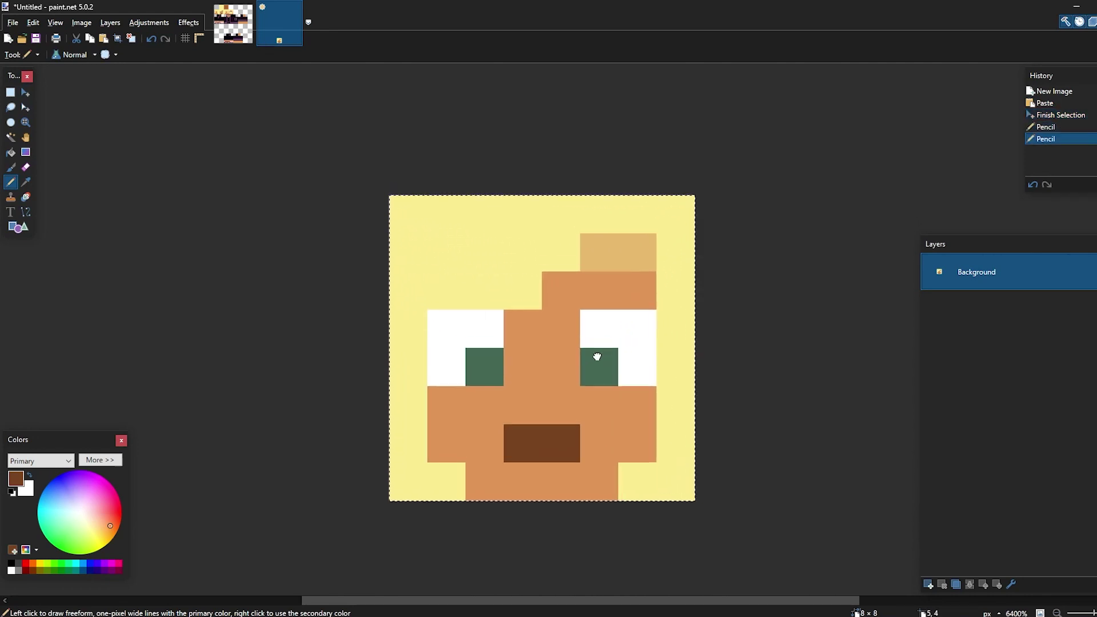
middle_drag(607, 336, 608, 333)
key(ctrl+z)
key(ctrl+z)
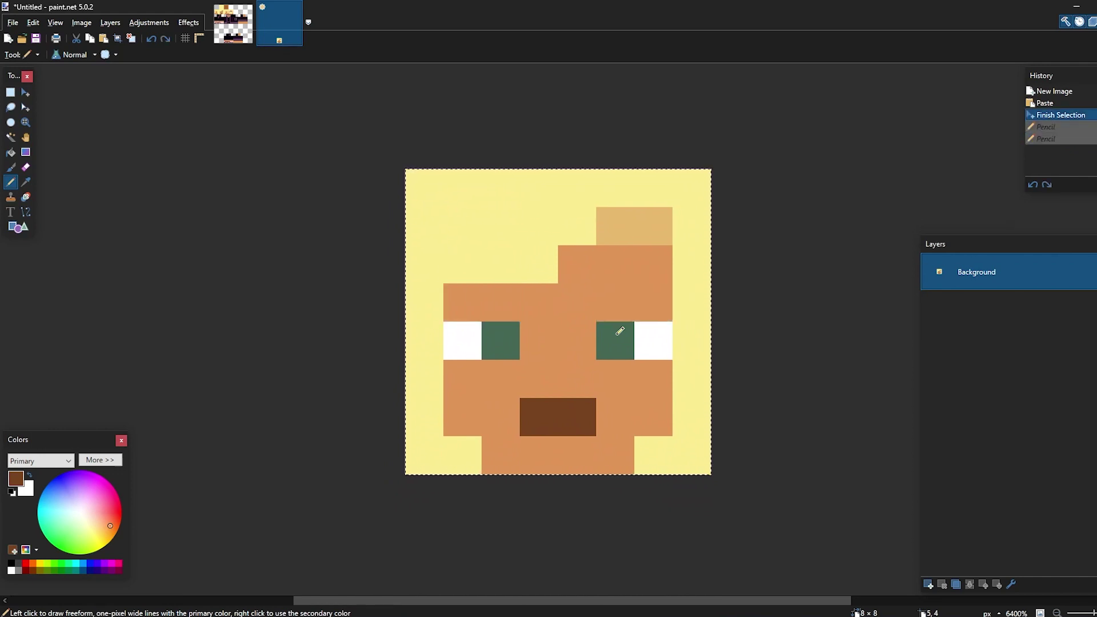
- Resize the face image to 16 × 16 pixels with Nearest Neighbor resampling
click(82, 23)
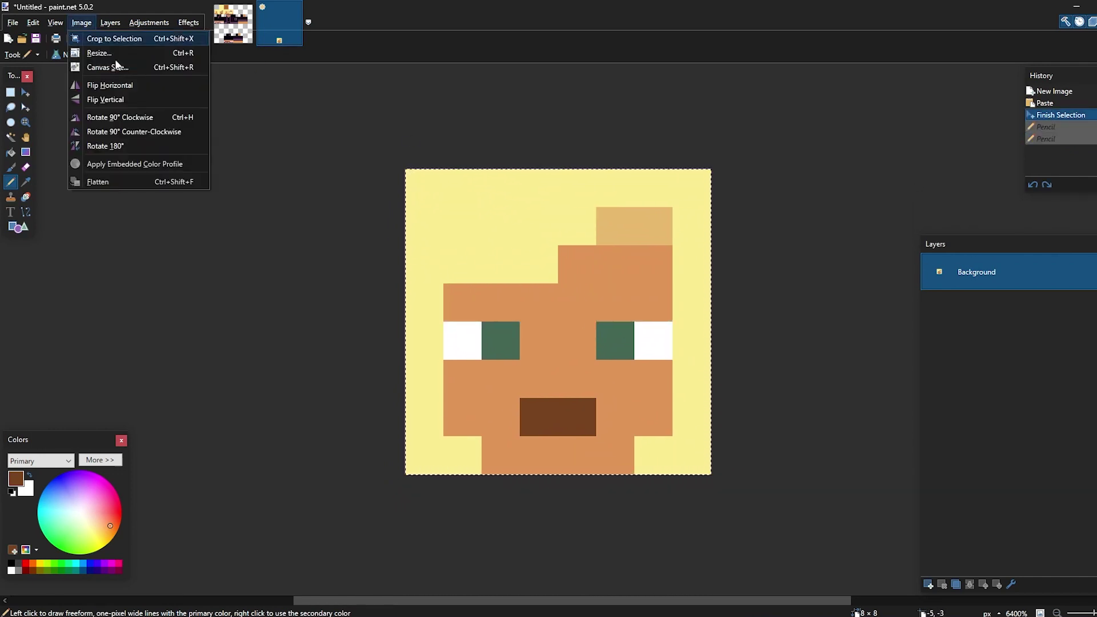
click(171, 53)
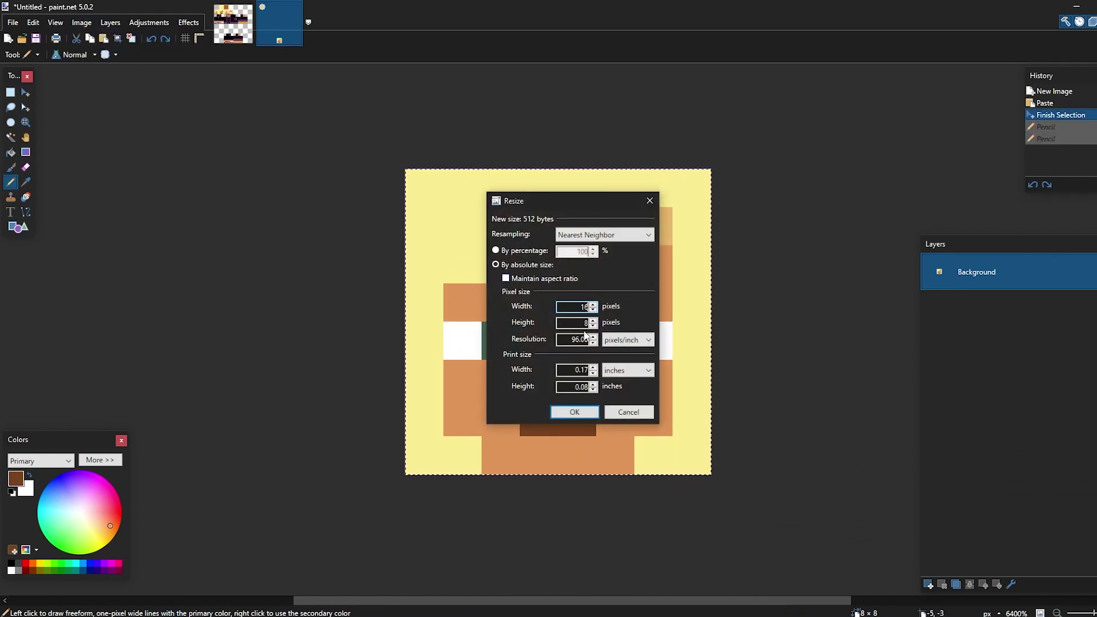
click(574, 412)
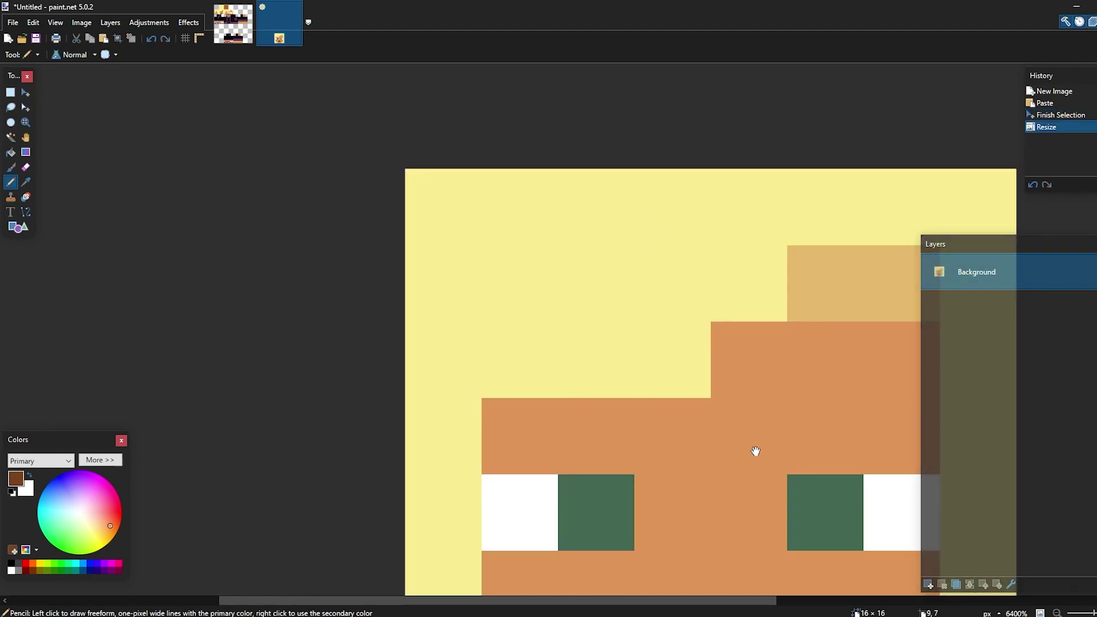
- Try extending the eyes with thin white Pencil strokes around them on the finer pixel grid, and undo the strokes
mouse_move(753, 450)
middle_down()
mouse_move(577, 274)
mouse_move(580, 284)
middle_up()
ctrl+scroll(573, 283, down, 1)
right_drag(451, 282, 360, 280)
right_drag(363, 371, 451, 381)
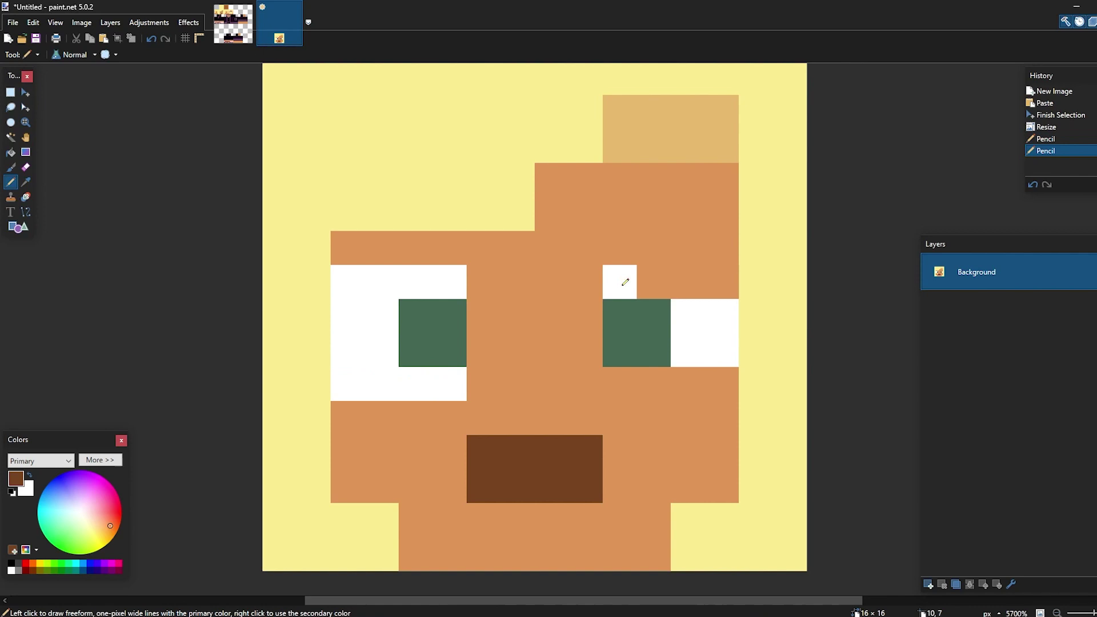
mouse_move(625, 281)
right_down()
mouse_move(708, 254)
mouse_move(615, 256)
right_up()
middle_drag(614, 261, 634, 273)
ctrl+scroll(634, 271, down, 1)
middle_drag(588, 312, 600, 324)
key(ctrl+z)
key(ctrl+z)
key(ctrl+z)
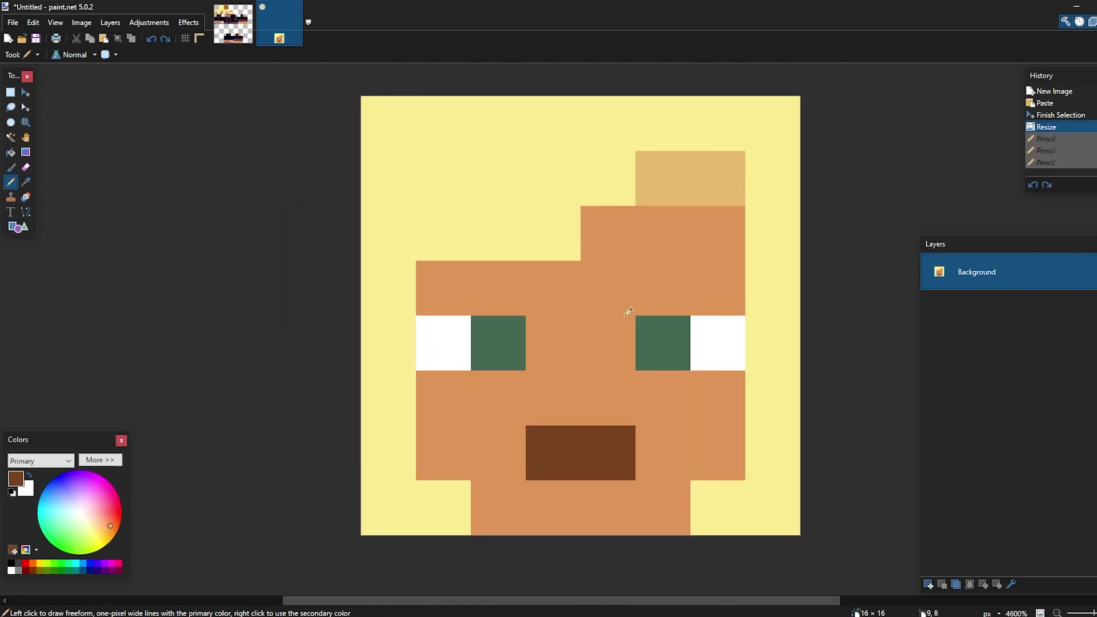
- Sample the skin colour and paint over both eyes and the mouth with the Pencil
ctrl+scroll(632, 309, up, 1)
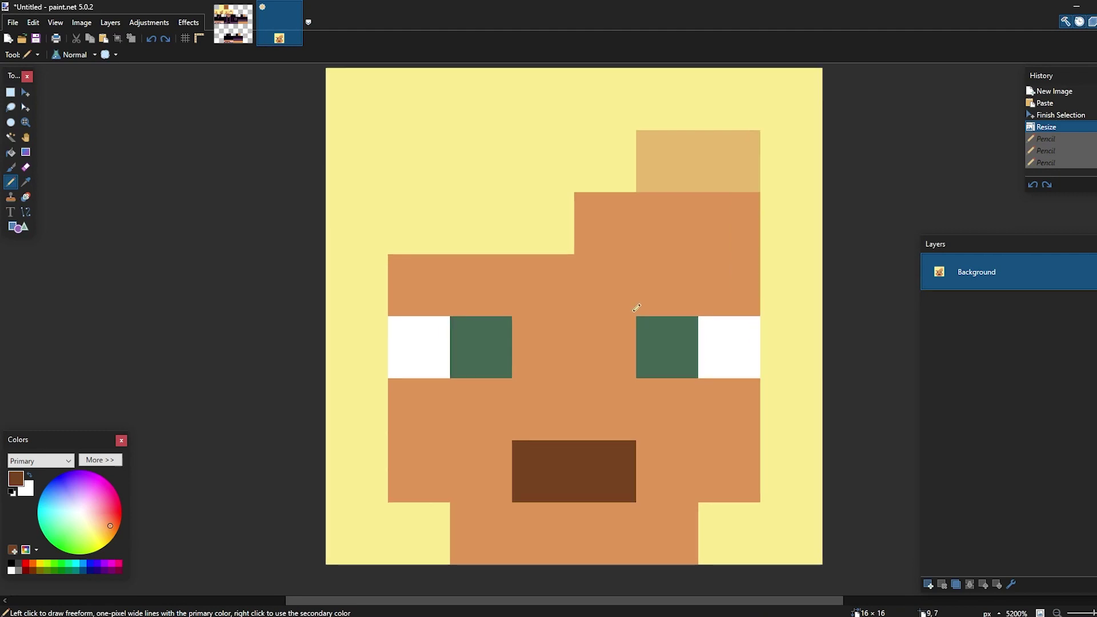
click(25, 182)
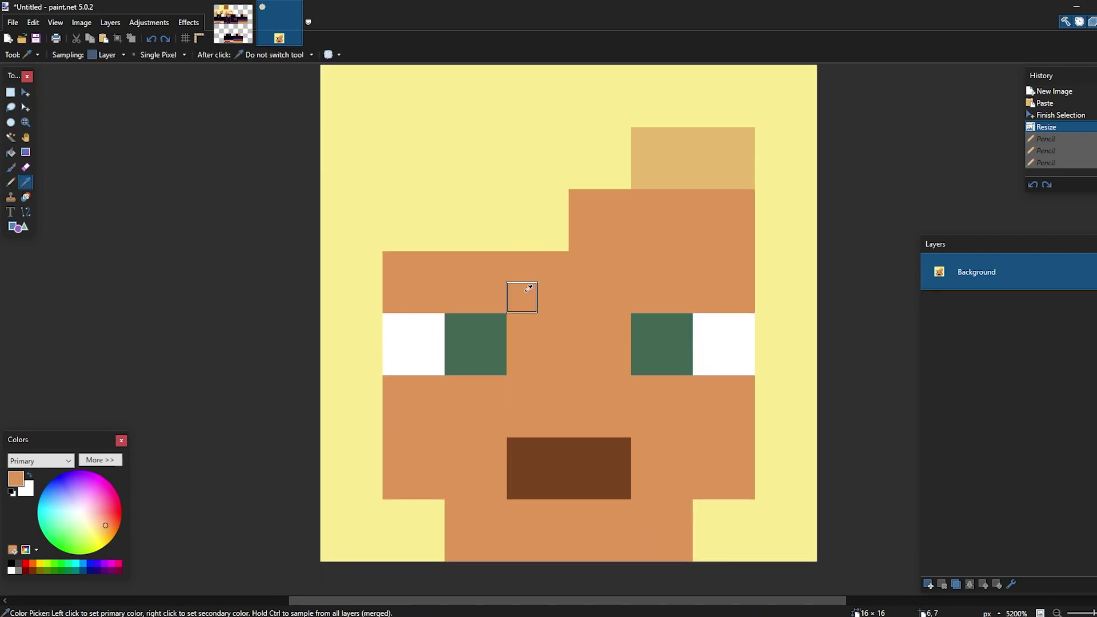
click(11, 183)
mouse_move(421, 331)
mouse_down()
mouse_move(474, 308)
mouse_move(440, 328)
mouse_up()
drag(651, 329, 738, 333)
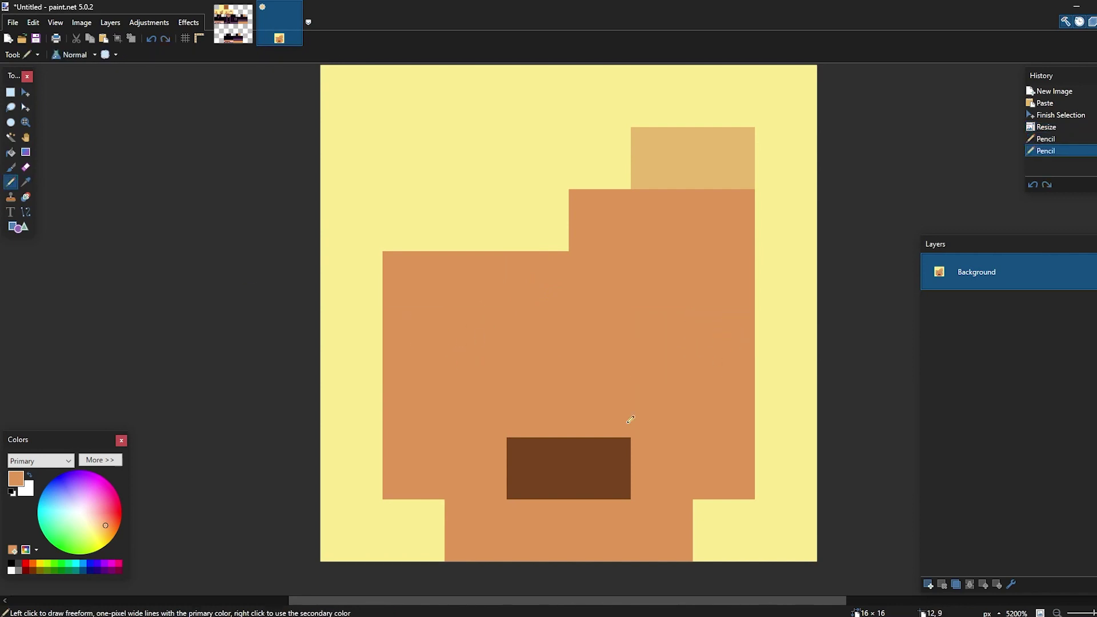
mouse_move(539, 434)
mouse_down()
mouse_move(577, 455)
mouse_move(603, 432)
mouse_up()
ctrl+scroll(581, 410, down, 1)
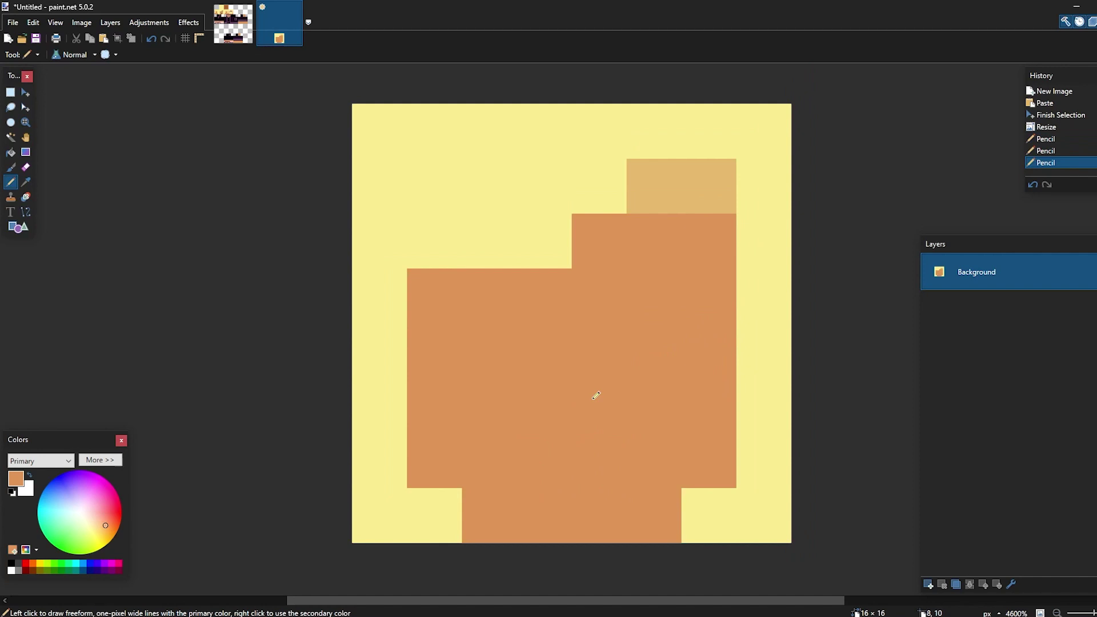
- Try a curved skin-coloured Paintbrush stroke across the blond hair, and undo it
ctrl+scroll(590, 392, up, 1)
click(11, 167)
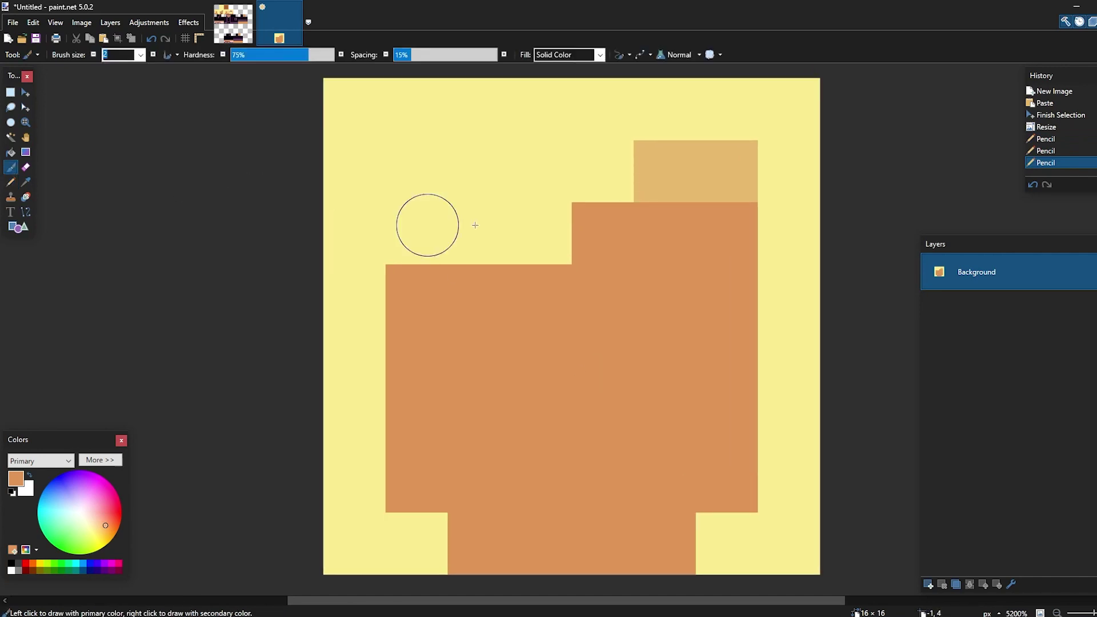
drag(388, 231, 511, 153)
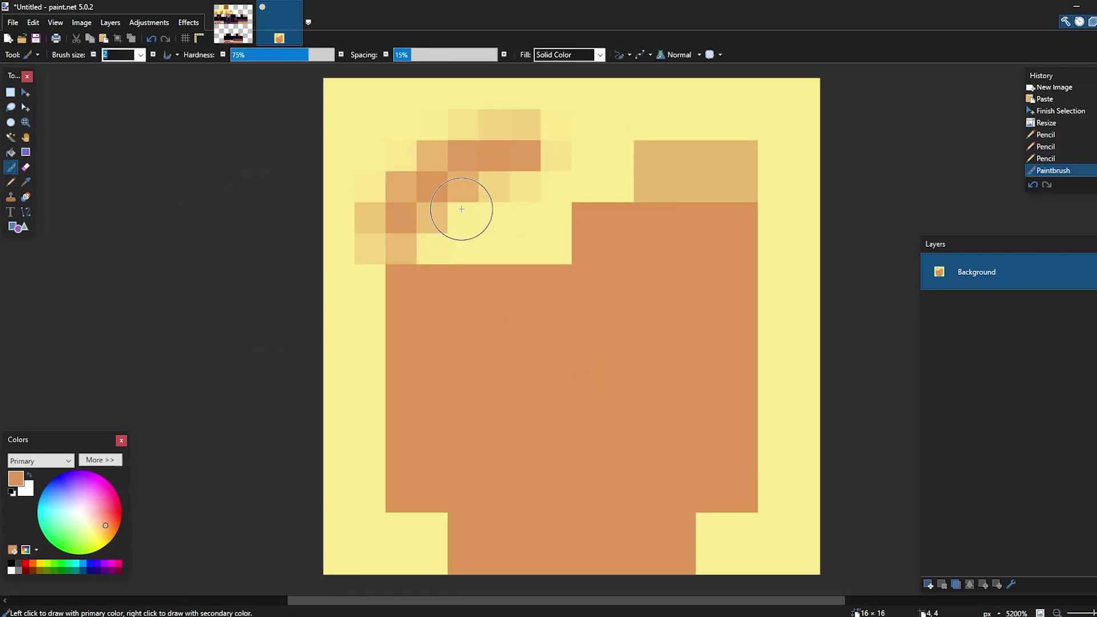
key(ctrl+z)
- Add three new empty layers above the Background layer
mouse_move(588, 374)
middle_down()
mouse_move(580, 352)
mouse_move(609, 334)
mouse_move(639, 350)
middle_up()
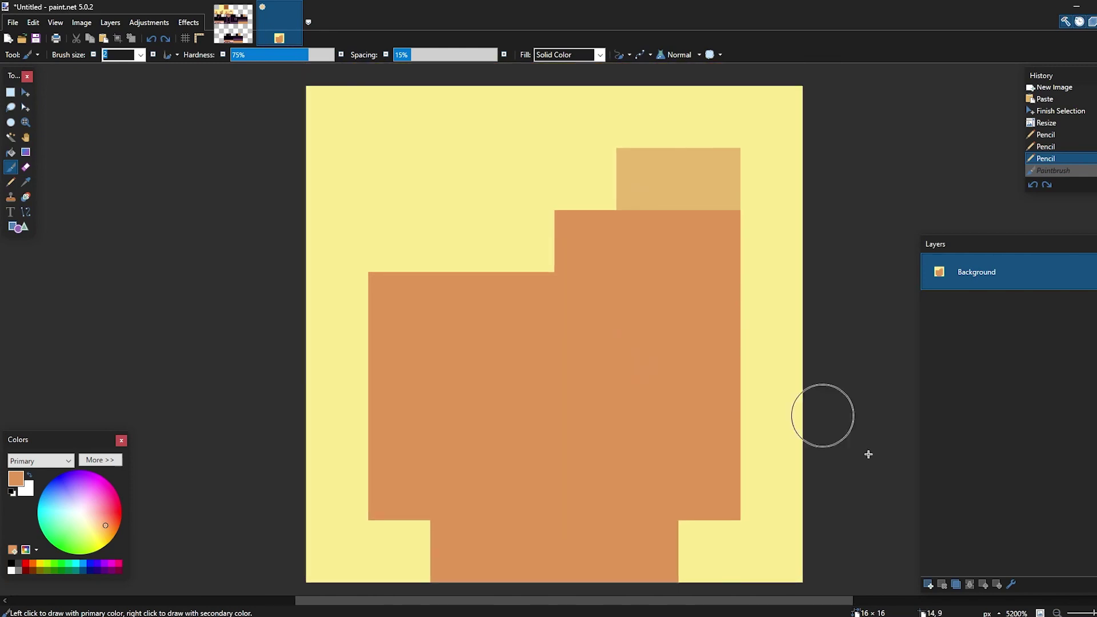
middle_drag(722, 432, 740, 459)
click(929, 584)
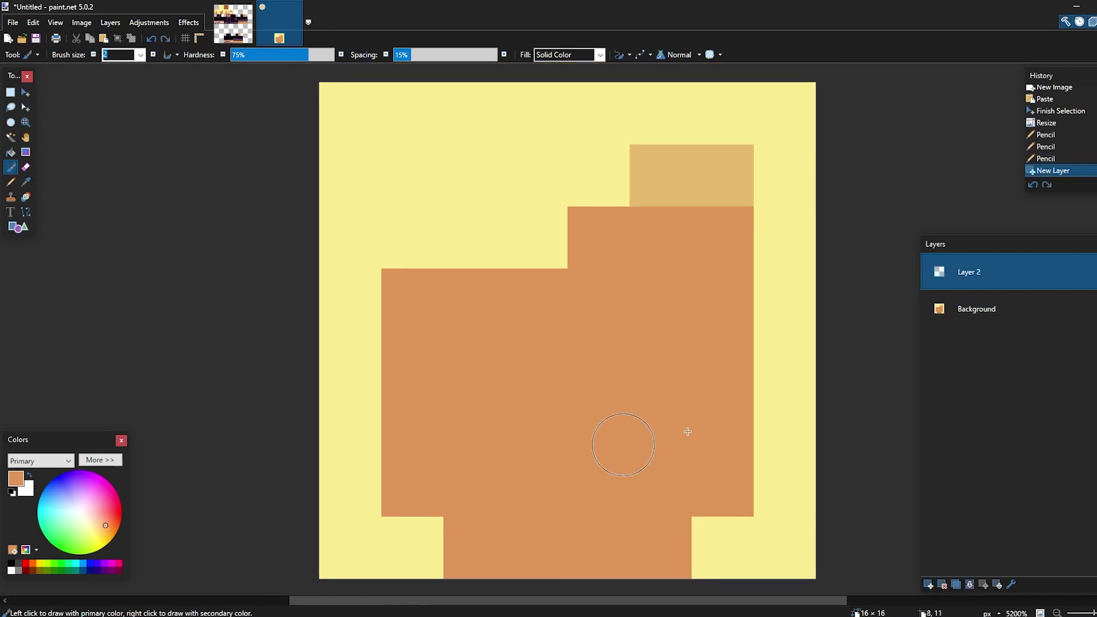
middle_drag(674, 387, 689, 386)
click(928, 584)
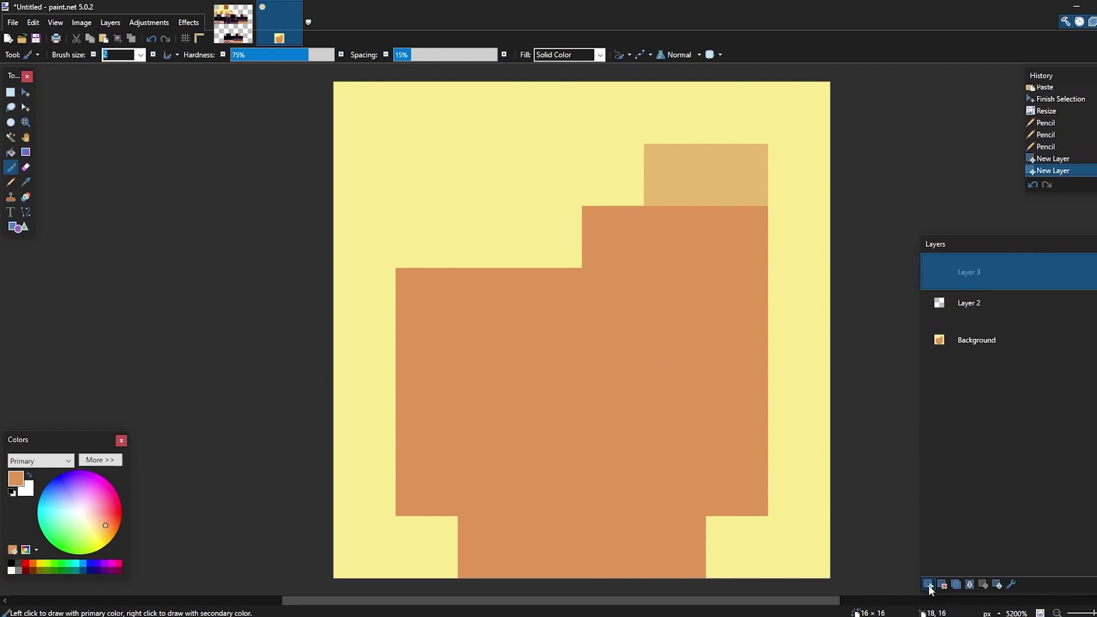
click(928, 584)
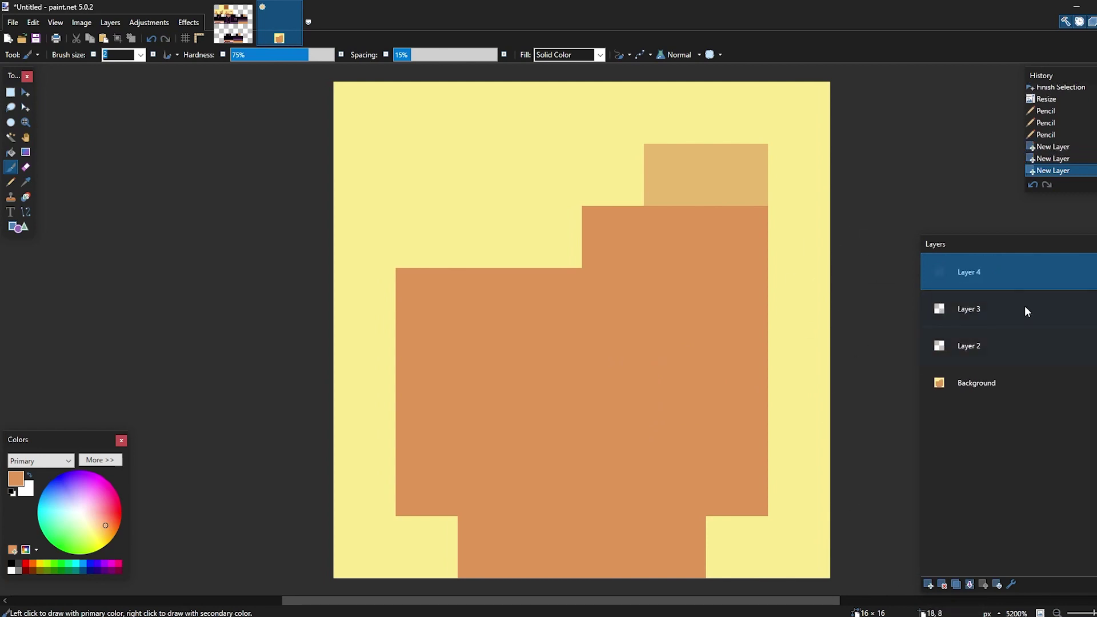
- Rename the three empty layers above the Background as Face1, Face2 and Face3, from the lowest upward
click(975, 352)
double_click(976, 352)
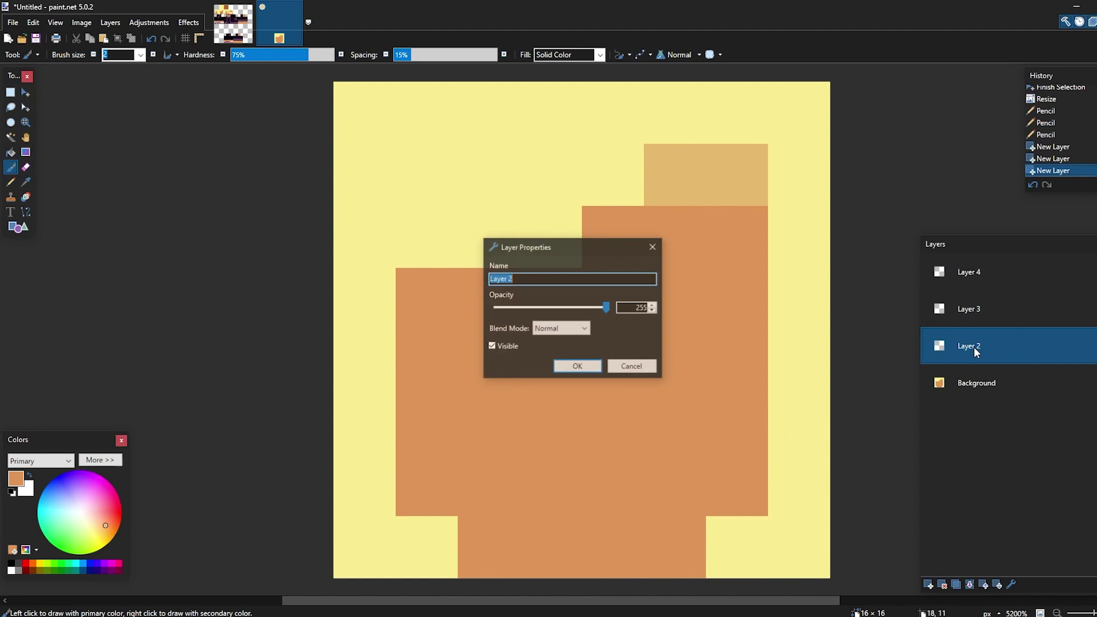
text(Face1)
key(Return)
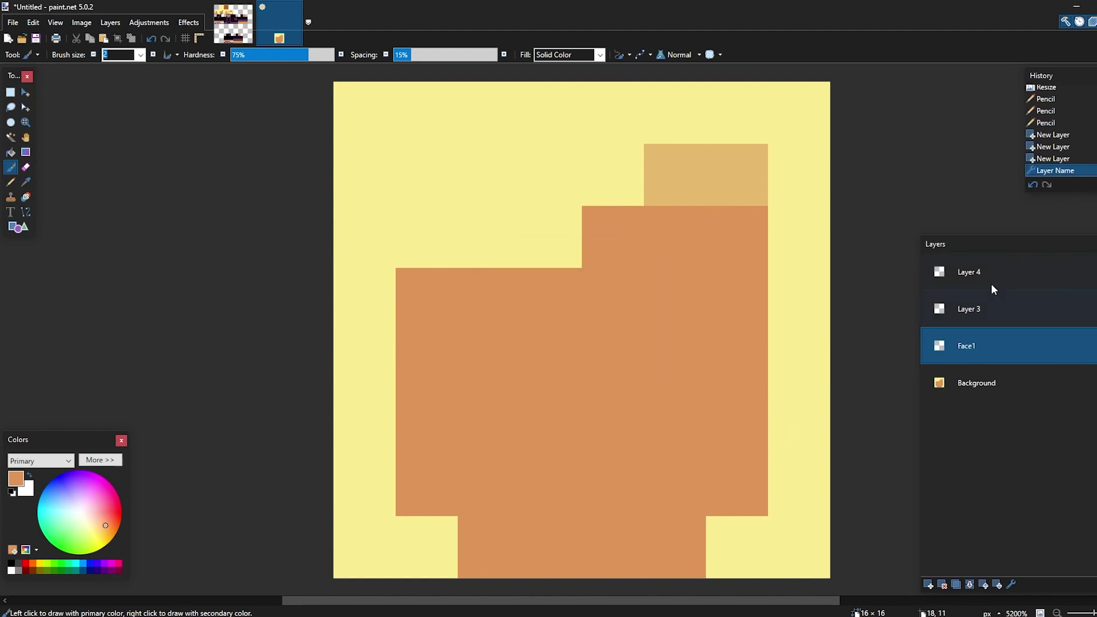
double_click(970, 314)
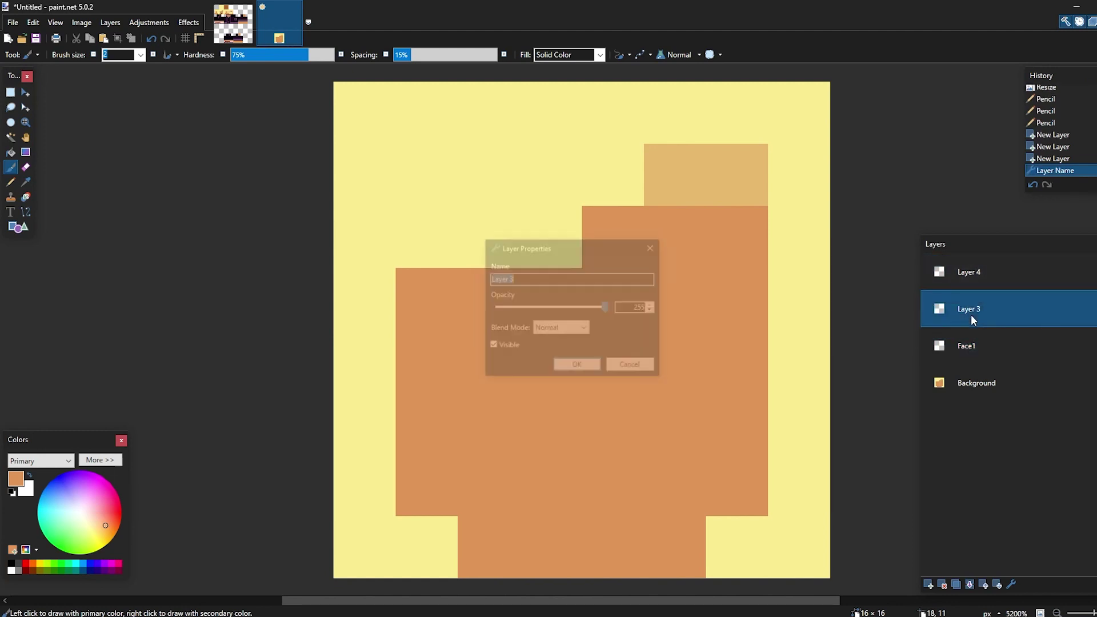
key(Return)
double_click(970, 273)
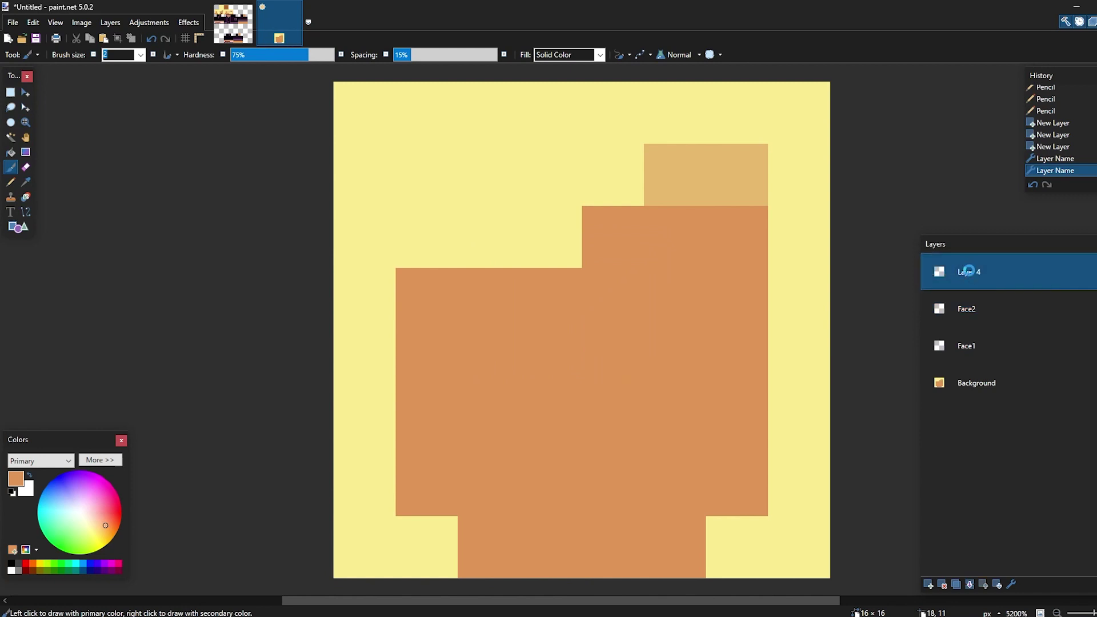
key(Return)
- Make Face1 the active layer and sample the green eye colour from Plastic_Kai.png for the Pencil
click(1006, 348)
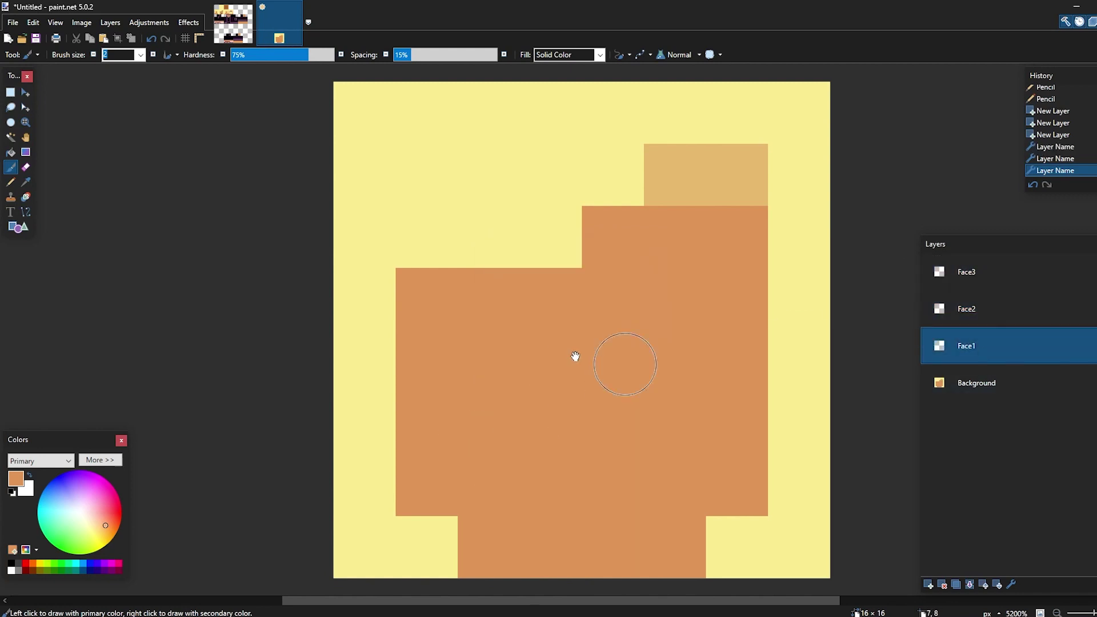
middle_drag(573, 357, 570, 368)
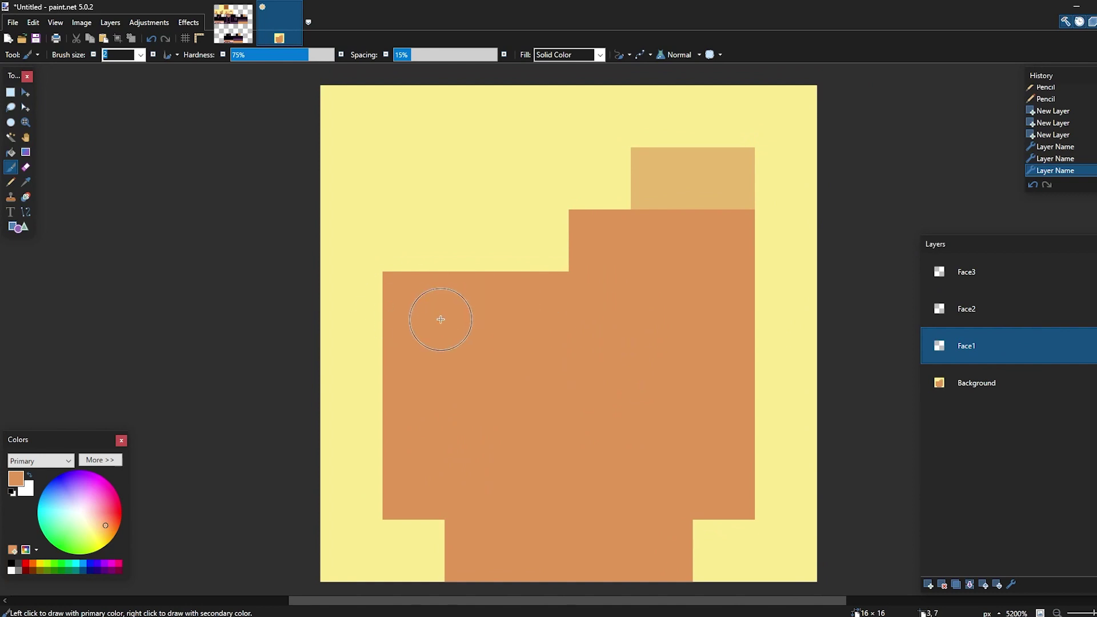
click(14, 186)
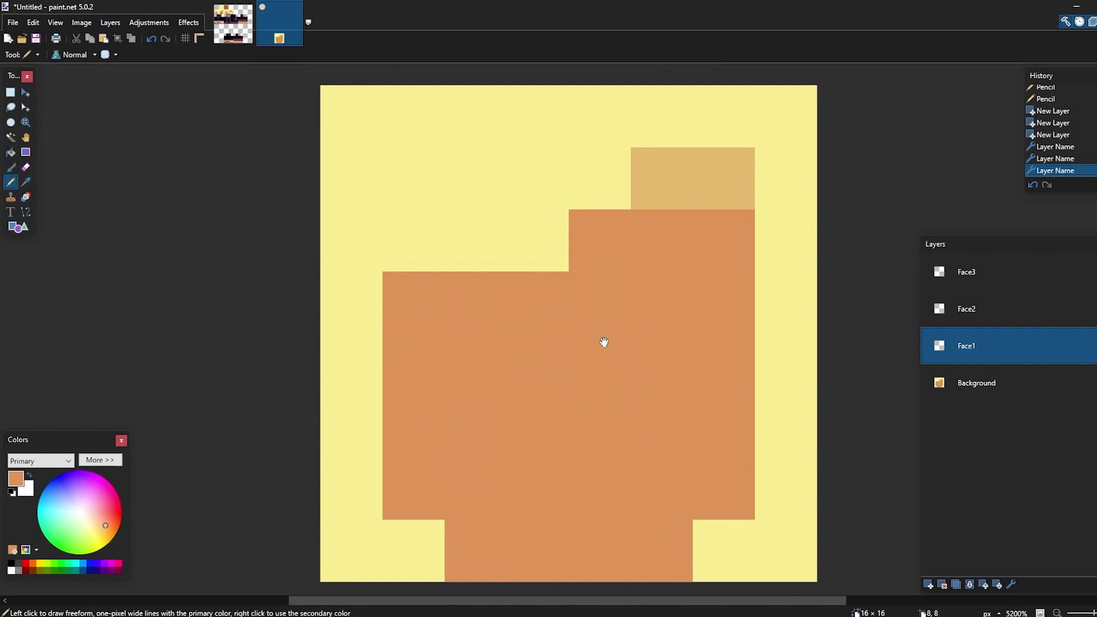
middle_drag(605, 341, 601, 314)
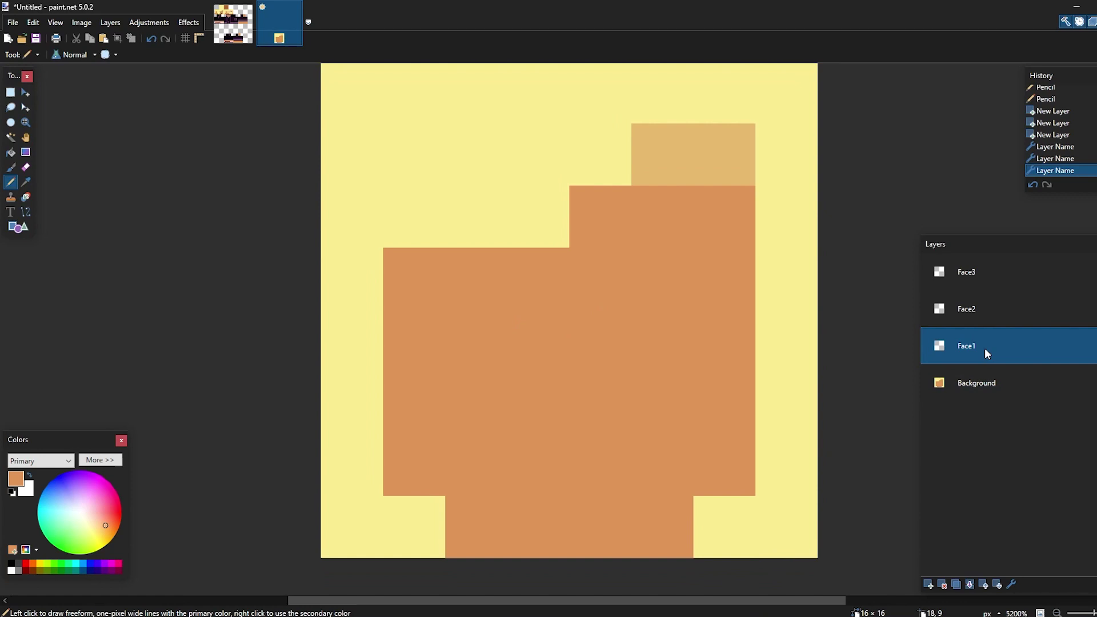
click(234, 25)
ctrl+scroll(455, 308, up, 4)
middle_drag(402, 175, 575, 520)
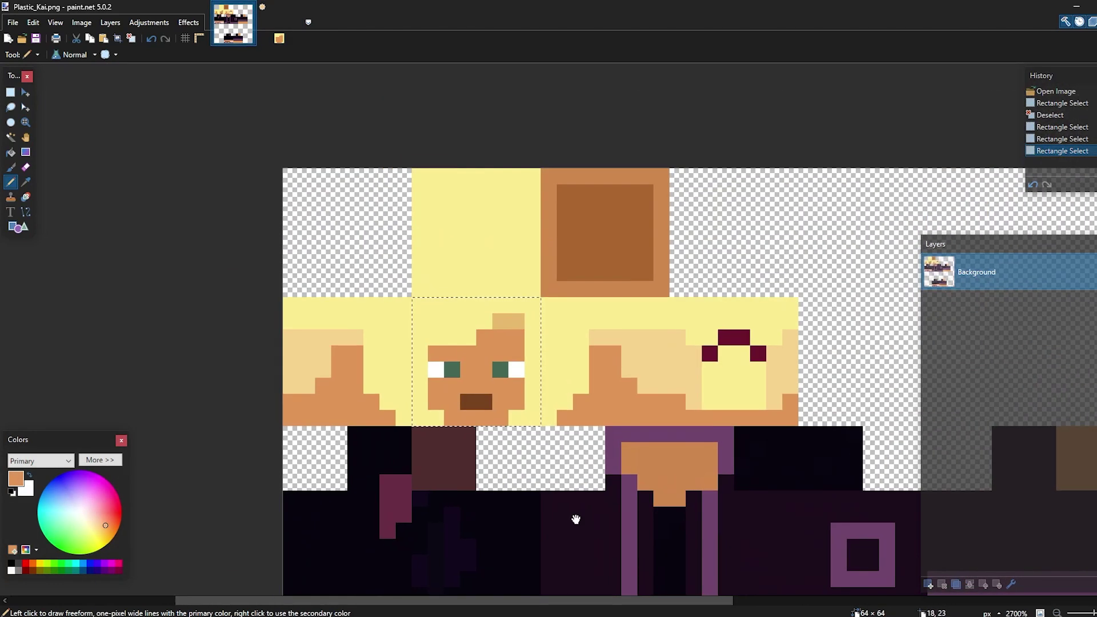
ctrl+scroll(576, 519, up, 3)
key(k)
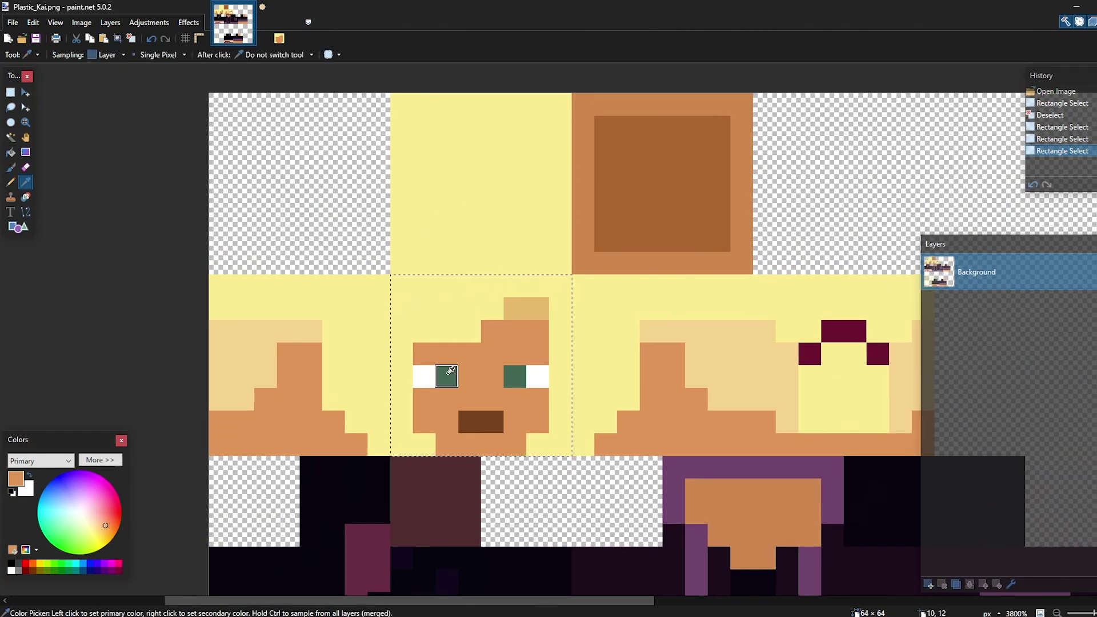
click(10, 183)
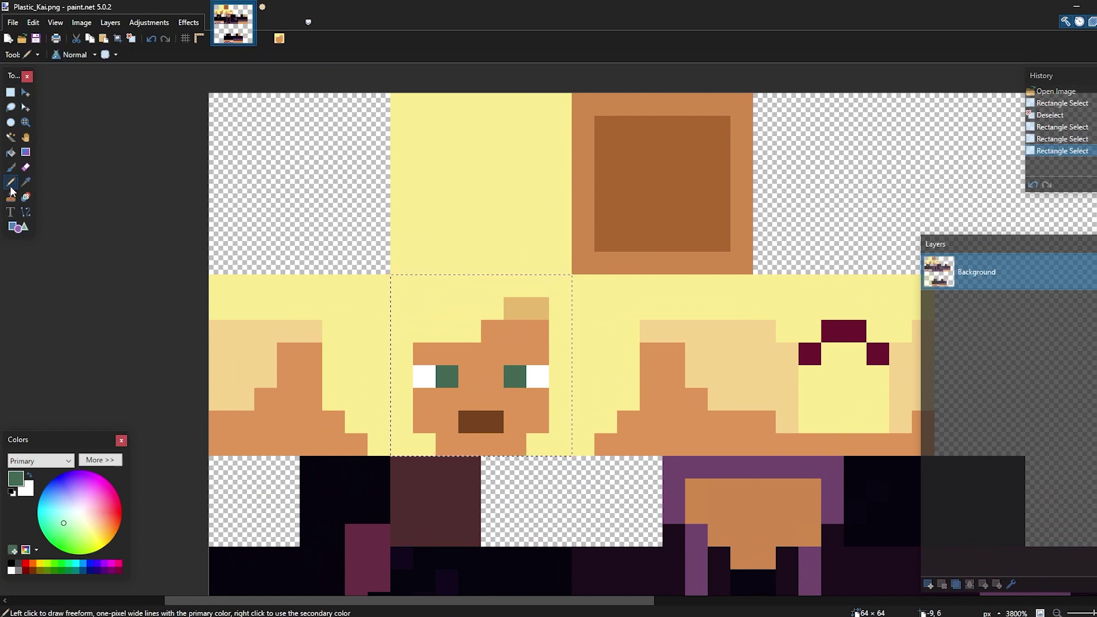
click(293, 6)
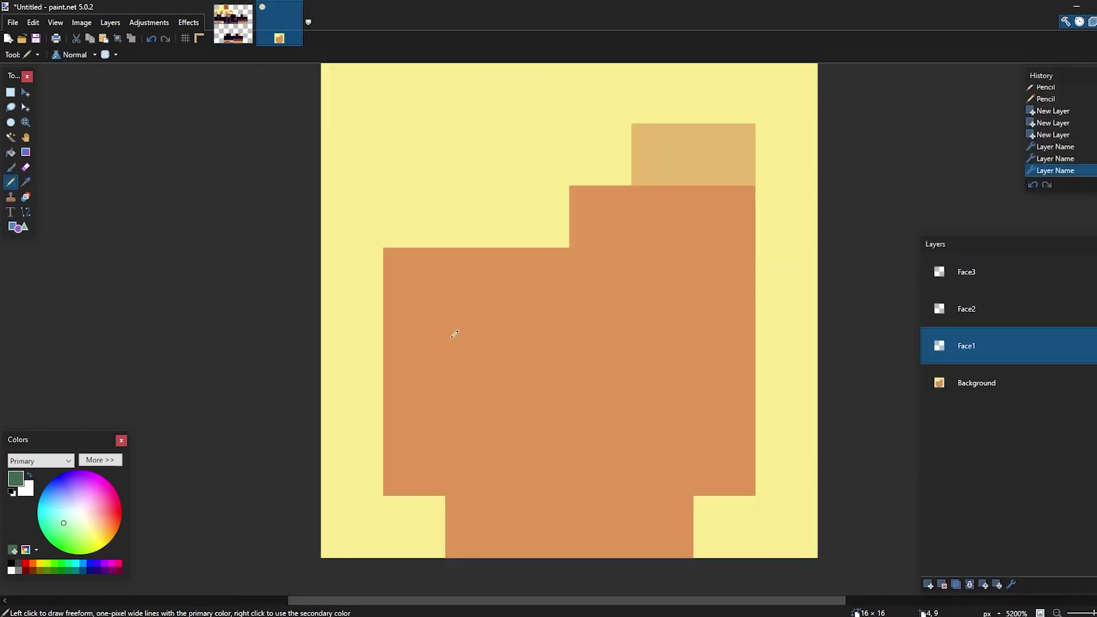
- Draw two wide-open eyes on Face1 with 2 × 2 pixel green irises and white pixels beside and above them
drag(452, 343, 478, 326)
mouse_move(432, 327)
right_down()
mouse_move(400, 346)
mouse_move(401, 321)
right_up()
right_drag(403, 304, 490, 295)
middle_drag(614, 331, 603, 347)
mouse_move(655, 363)
mouse_down()
mouse_move(652, 344)
mouse_move(637, 365)
mouse_up()
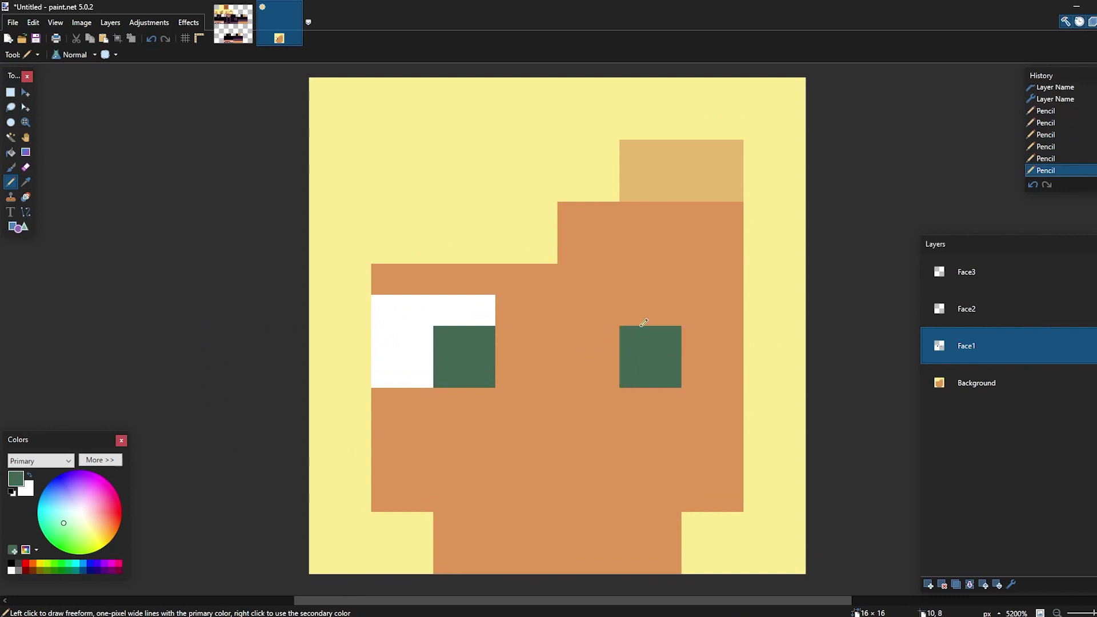
right_drag(644, 323, 731, 377)
scroll(687, 370, left, 1)
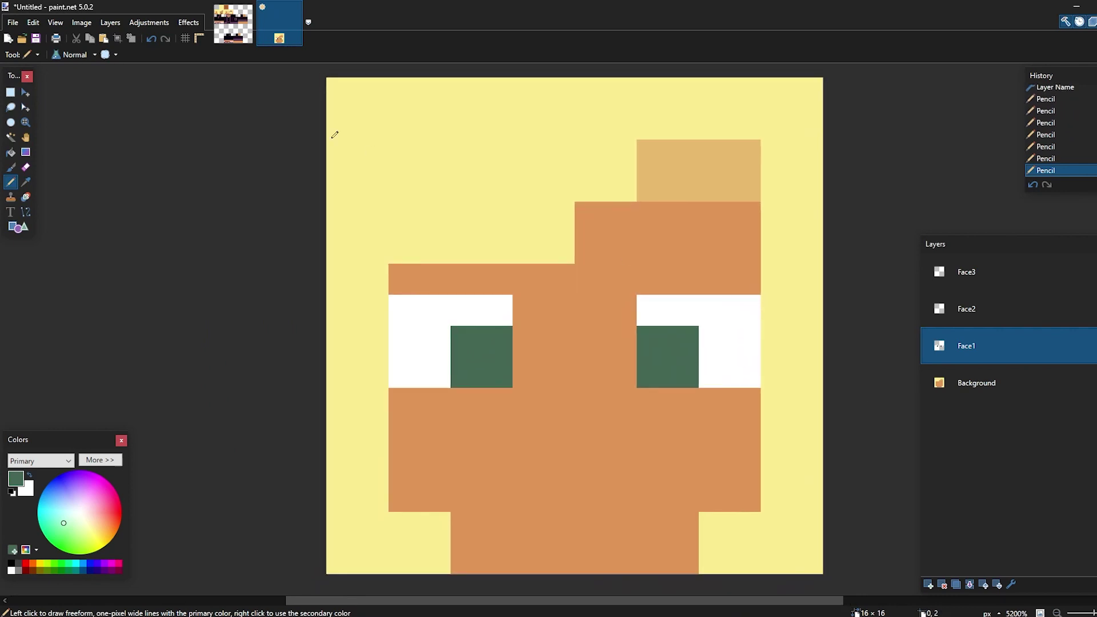
- Sample the brown mouth colour from Plastic_Kai.png and draw an open mouth 4 pixels wide and 3 high on Face1
click(220, 26)
key(k)
ctrl+scroll(451, 374, up, 1)
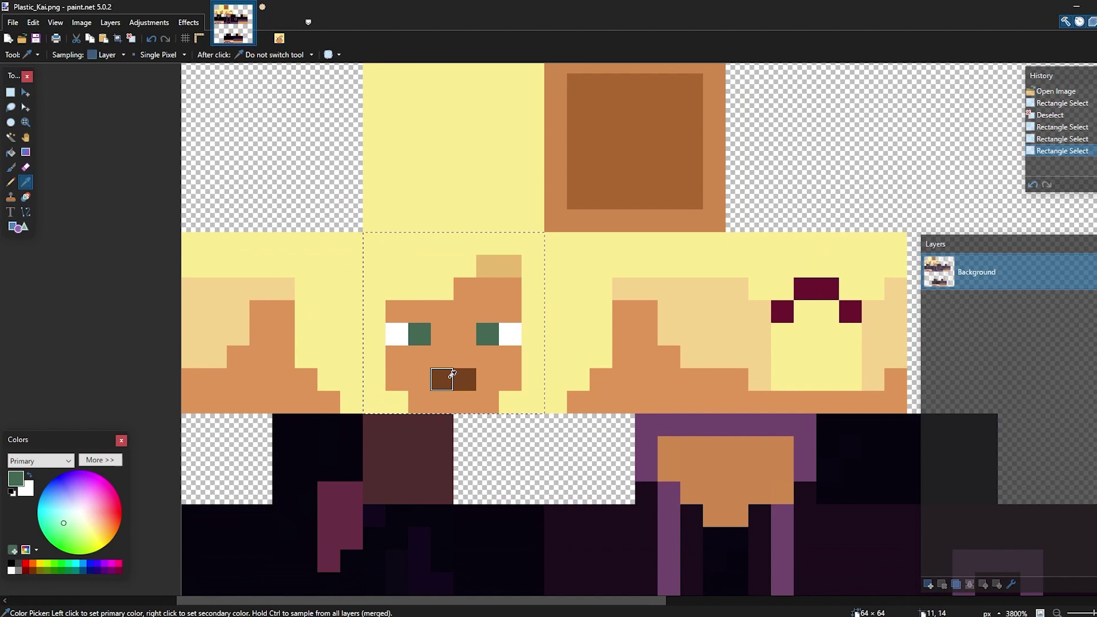
click(10, 181)
click(279, 26)
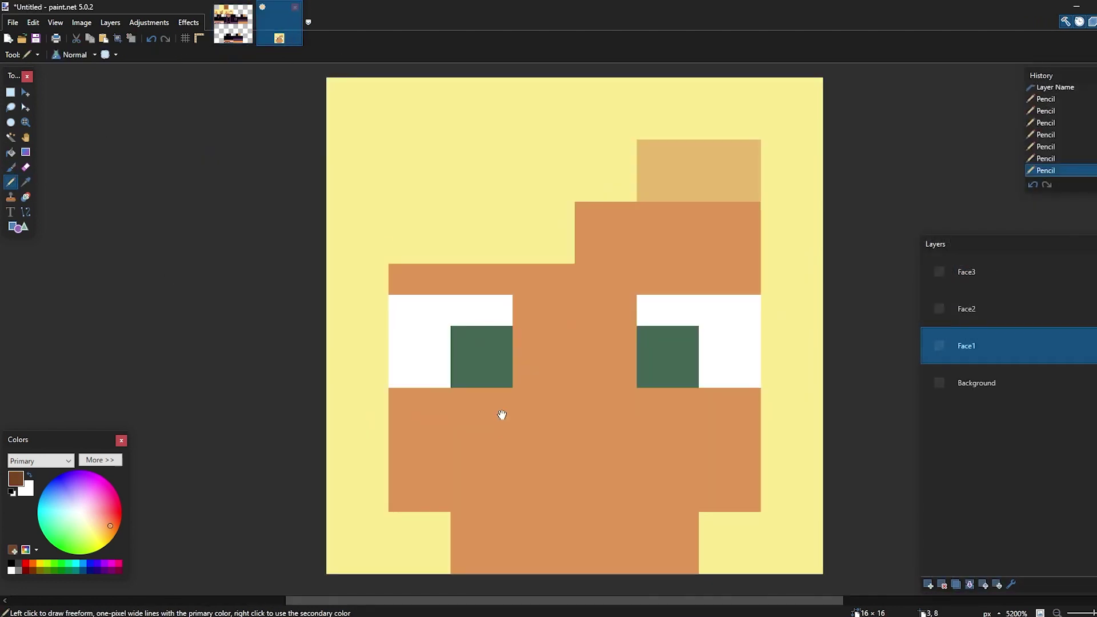
drag(513, 423, 614, 422)
mouse_move(530, 437)
mouse_down()
mouse_move(548, 457)
mouse_move(610, 460)
mouse_up()
ctrl+scroll(614, 425, down, 2)
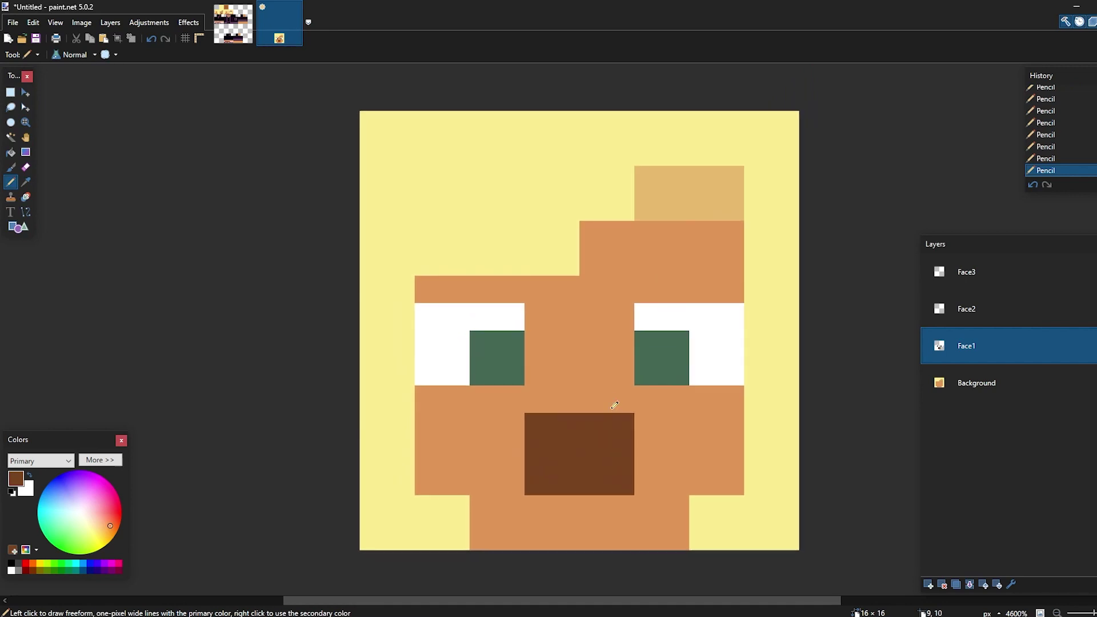
ctrl+scroll(622, 394, up, 2)
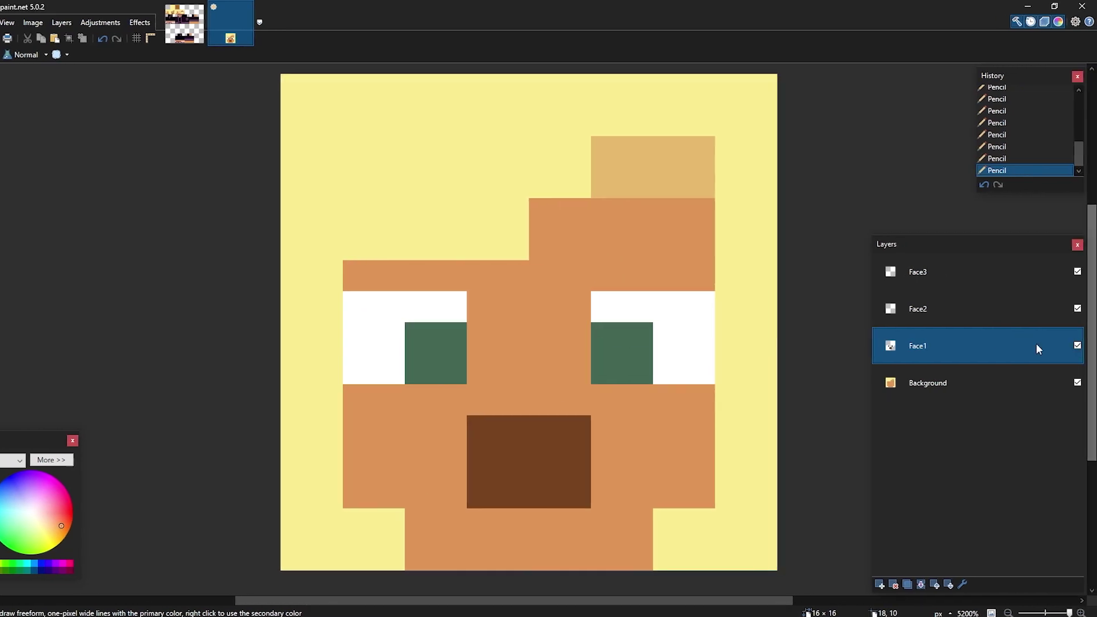
- Hide Face1, make Face2 the active layer and sample the green eye colour from Plastic_Kai.png for the Pencil
click(1067, 343)
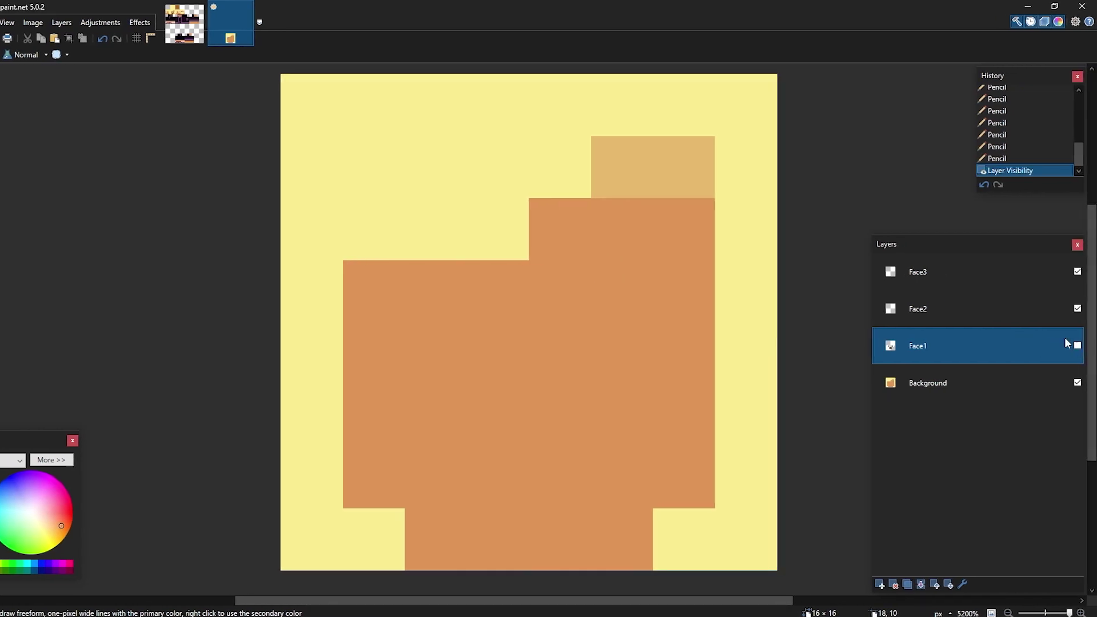
click(992, 311)
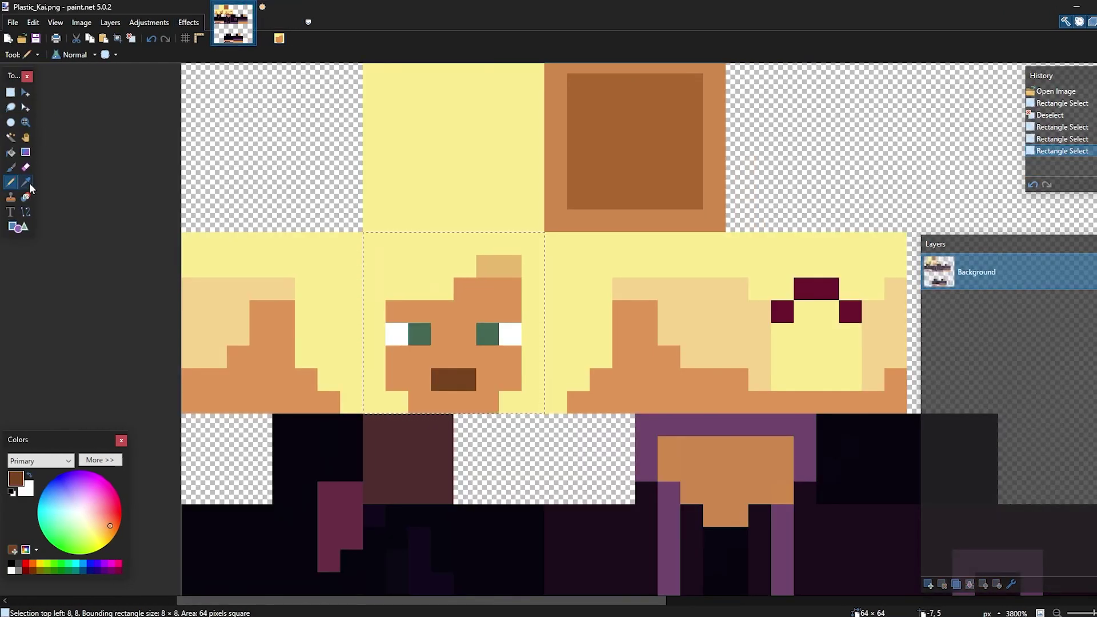
click(26, 183)
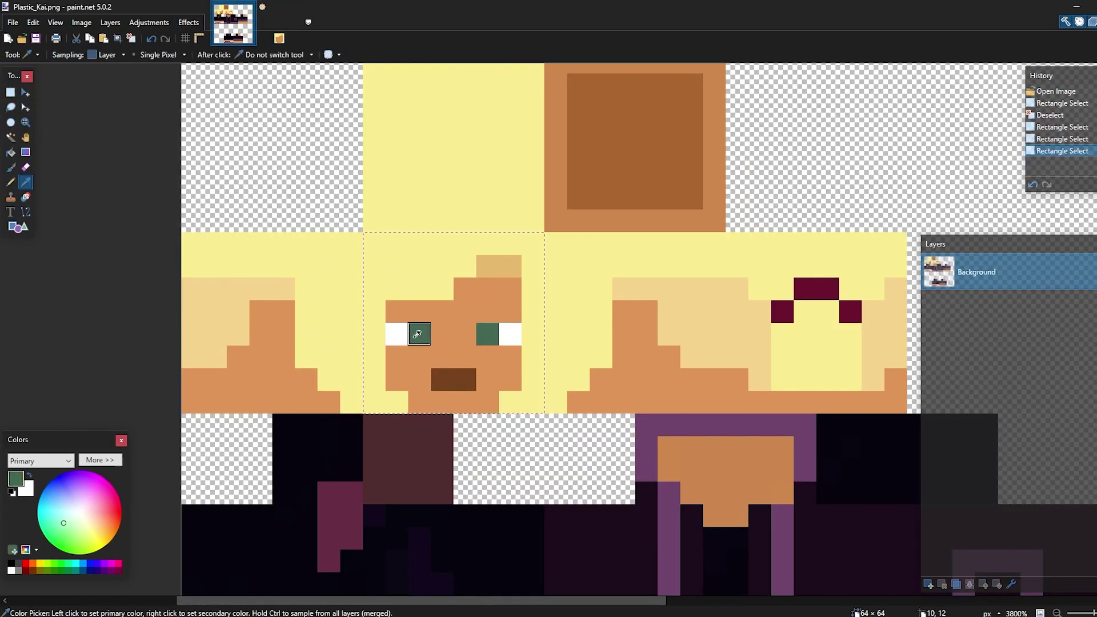
click(10, 183)
click(279, 39)
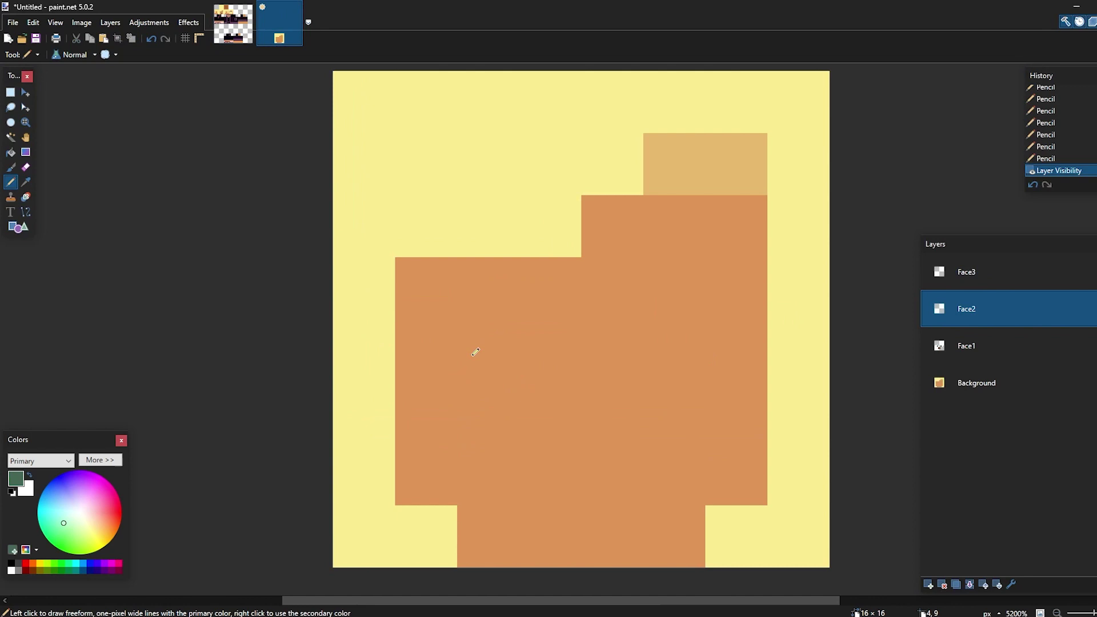
- Draw two narrow eyes on Face2, each one pixel high with two green inner and two white outer pixels
drag(485, 353, 497, 357)
right_drag(442, 362, 414, 364)
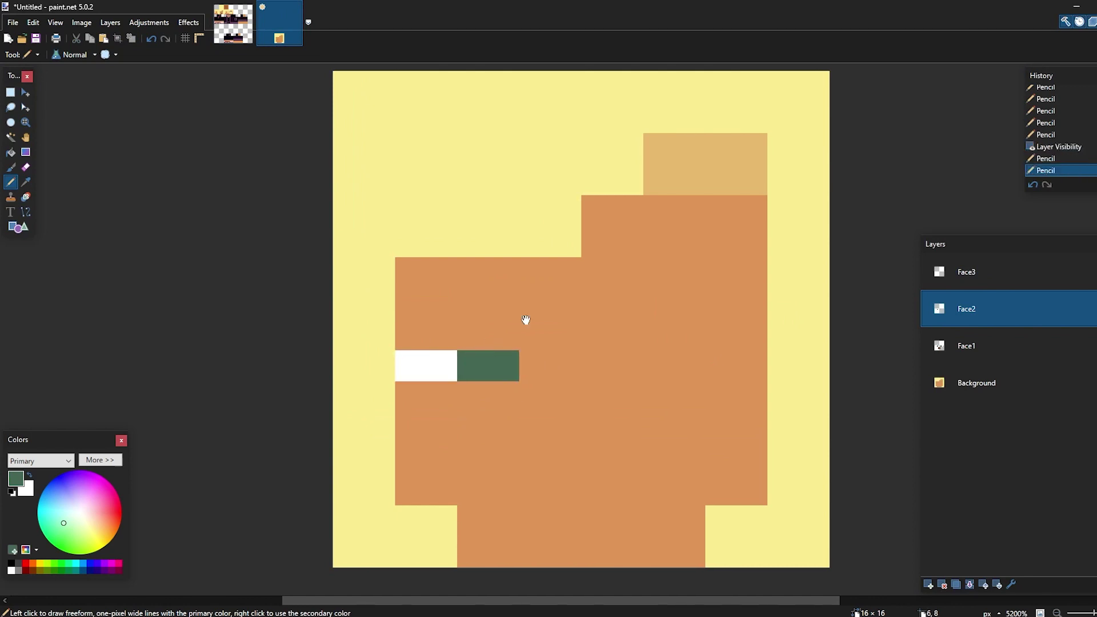
middle_drag(523, 321, 446, 349)
click(549, 337)
right_click(610, 338)
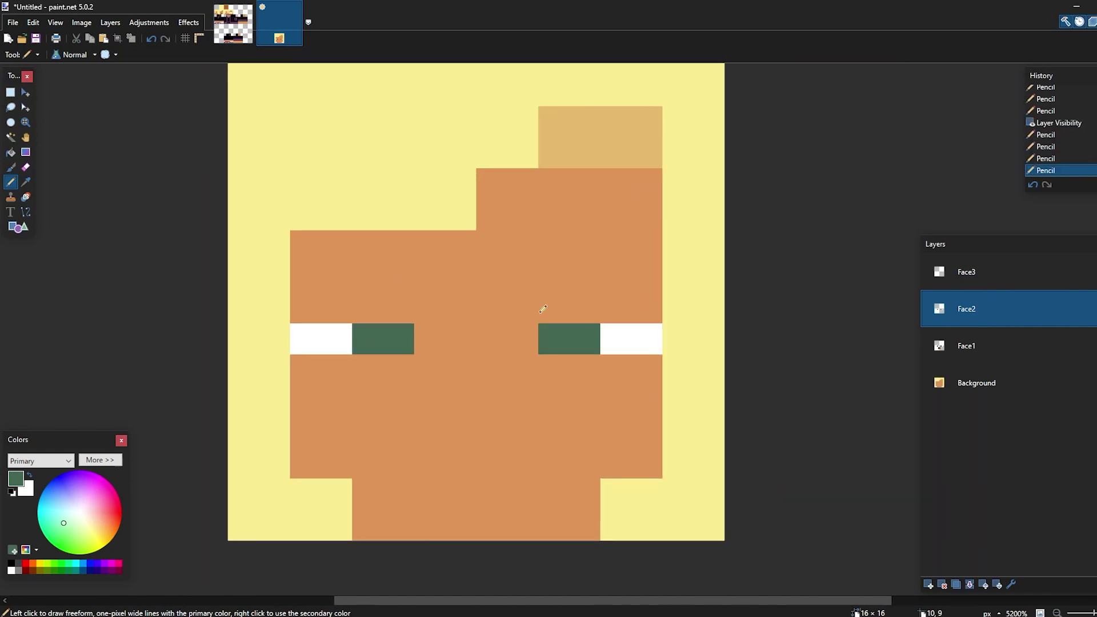
middle_drag(548, 310, 585, 333)
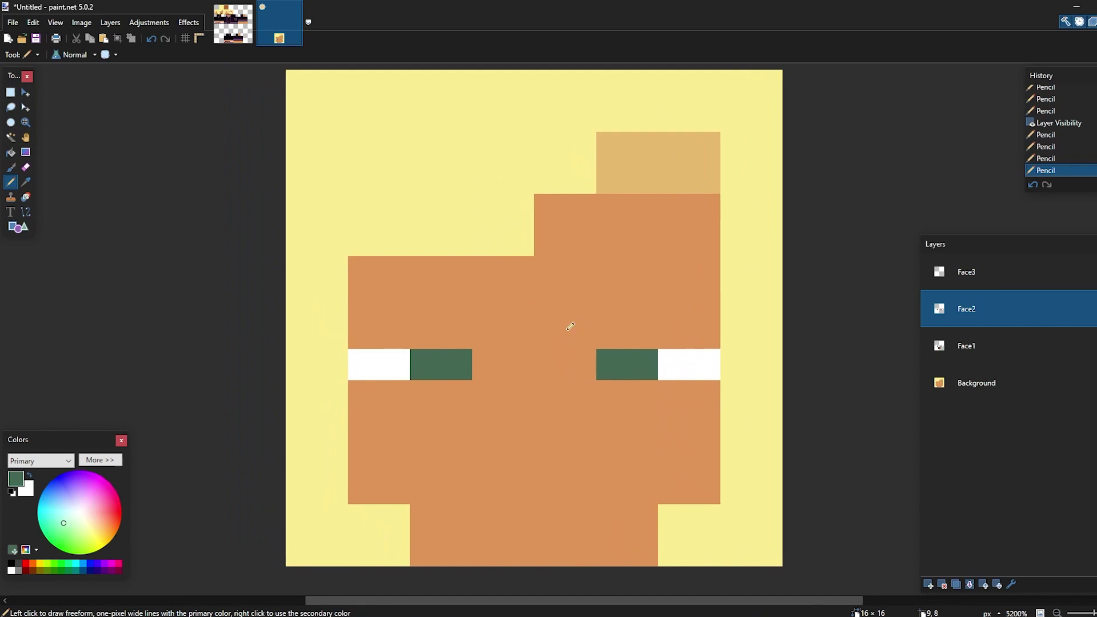
- Sample the brown mouth colour from Plastic_Kai.png and draw a smirk on Face2: a four-pixel line with one raised pixel at its right end
click(223, 10)
key(k)
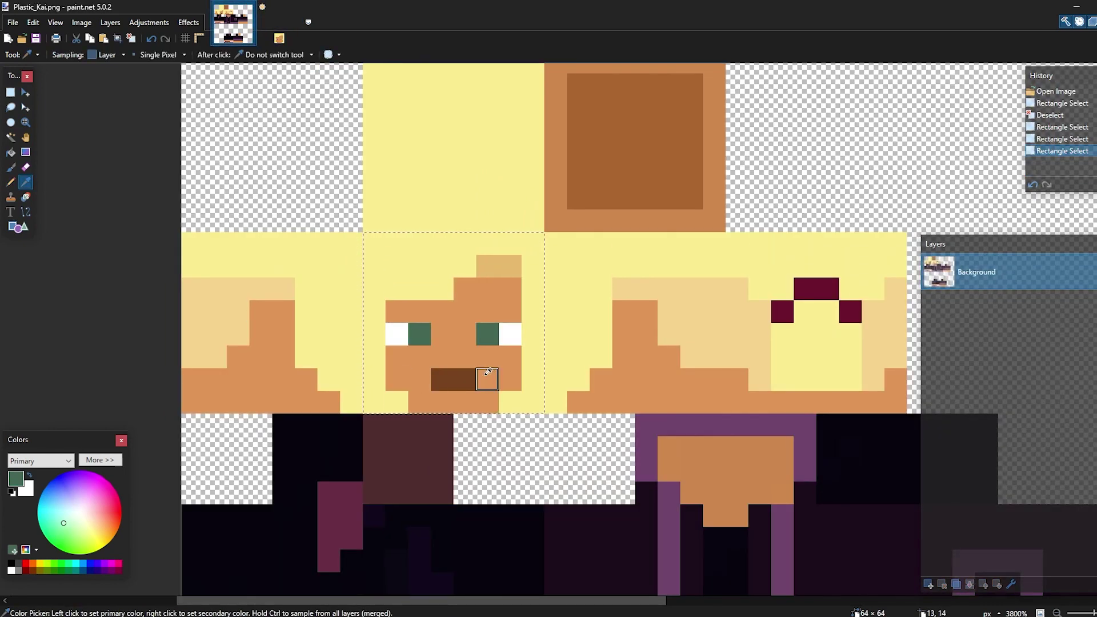
click(9, 182)
click(288, 42)
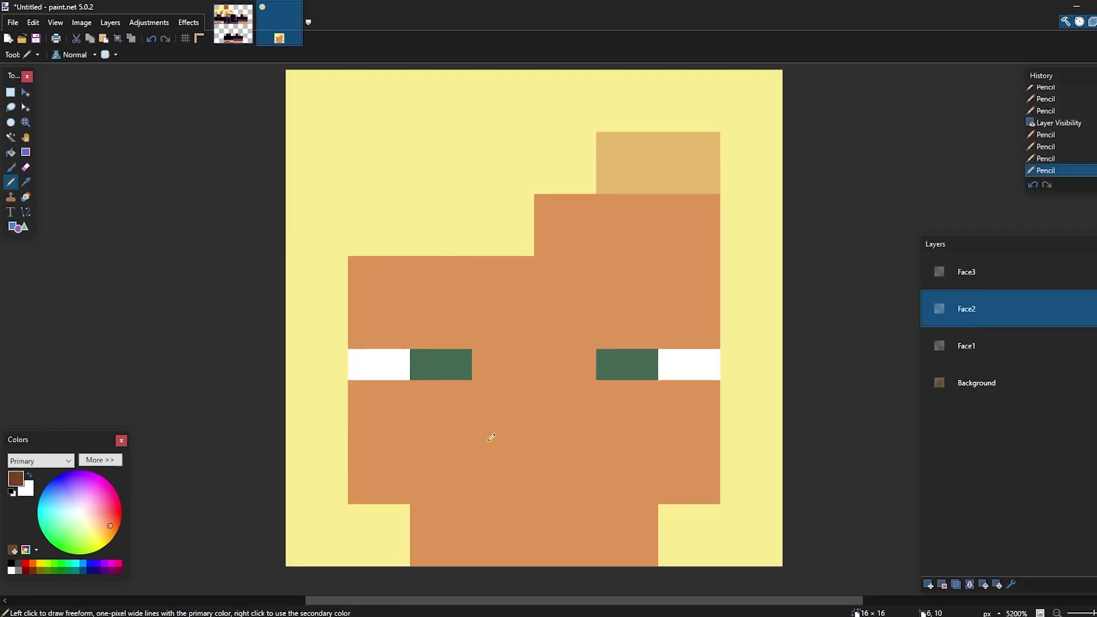
drag(484, 450, 581, 457)
click(613, 422)
mouse_move(573, 348)
middle_down()
mouse_move(573, 375)
mouse_move(600, 332)
mouse_move(544, 352)
mouse_move(556, 371)
middle_up()
scroll(575, 360, down, 1)
scroll(580, 353, up, 1)
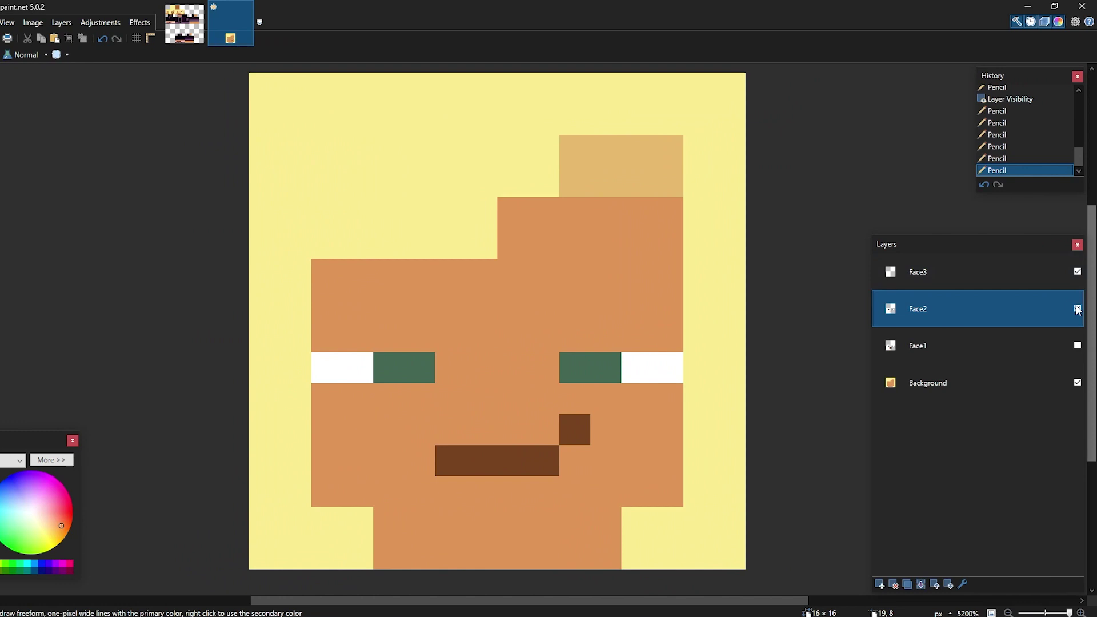
- Hide Face2, make Face3 the active layer and sample the green eye colour from Plastic_Kai.png for the Pencil
click(1077, 308)
click(972, 277)
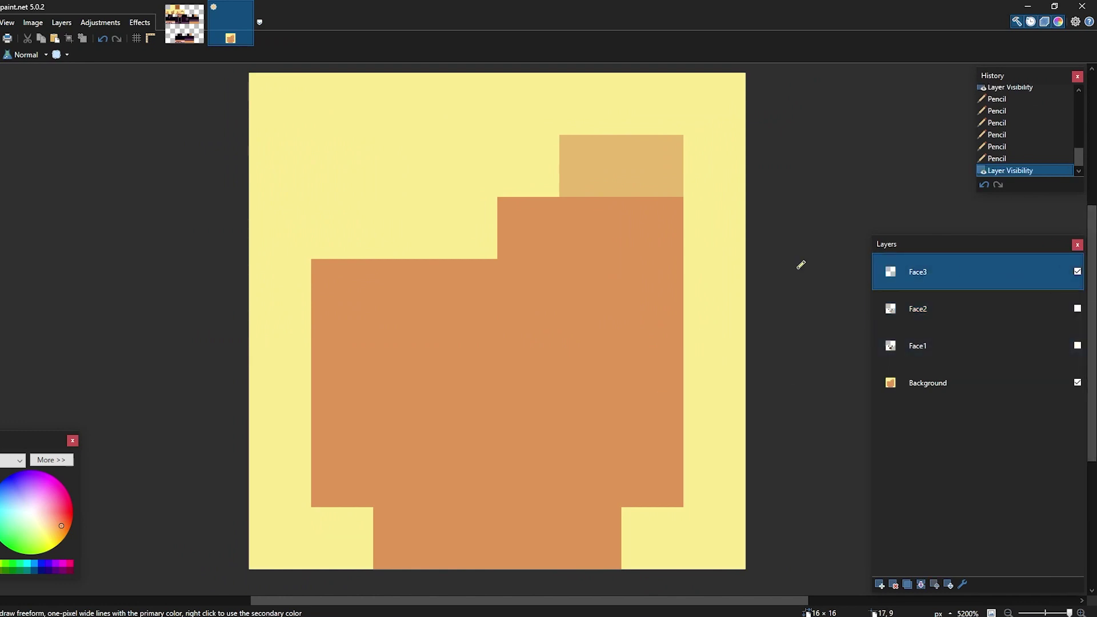
middle_drag(591, 301, 584, 312)
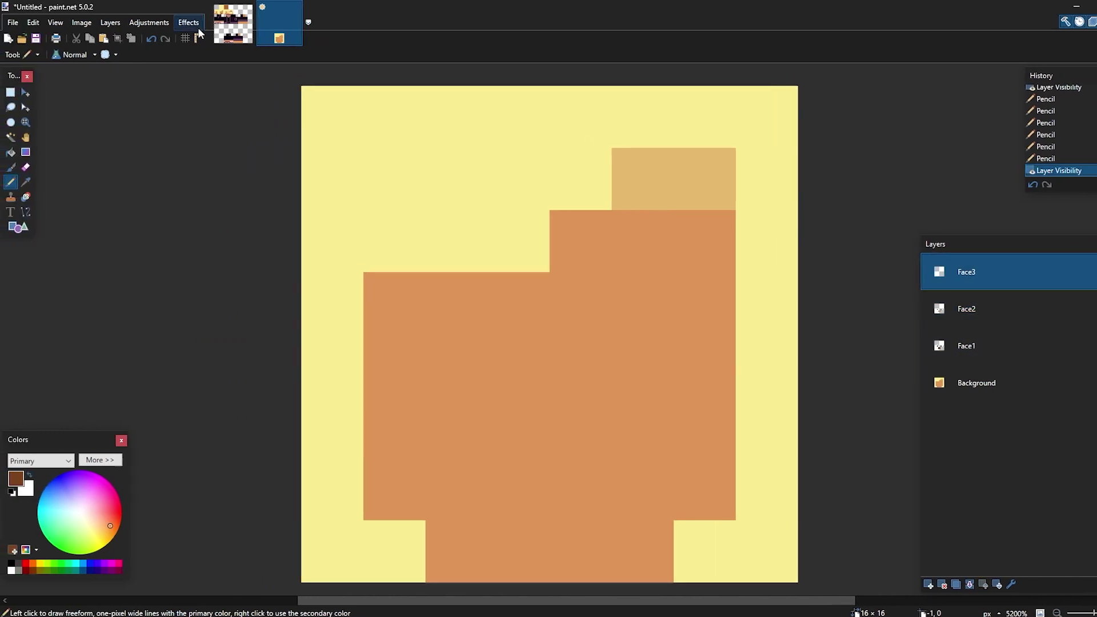
click(233, 24)
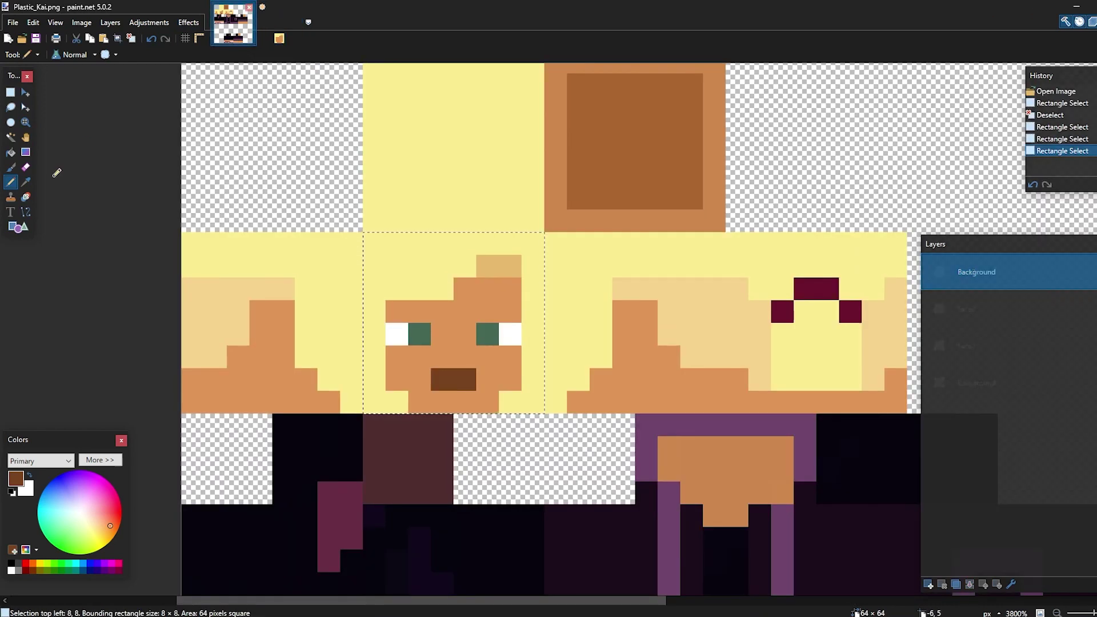
key(k)
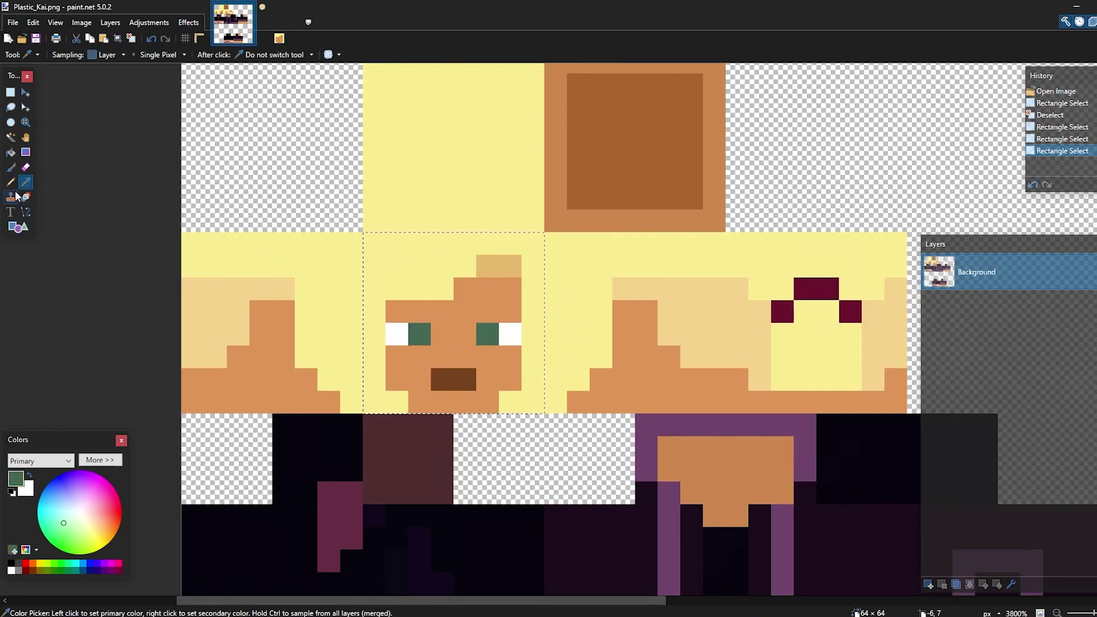
click(10, 181)
click(280, 37)
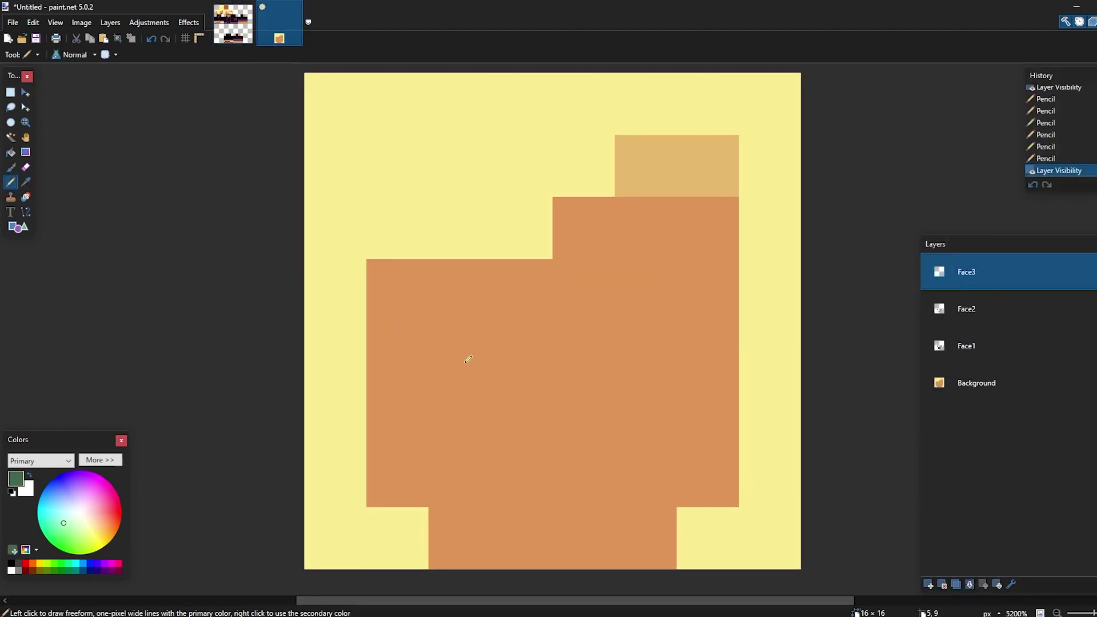
- Draw uneven green-and-white eyes on Face3, the left one pixel high and the right with an extra white row above
drag(445, 360, 475, 359)
right_drag(421, 358, 380, 360)
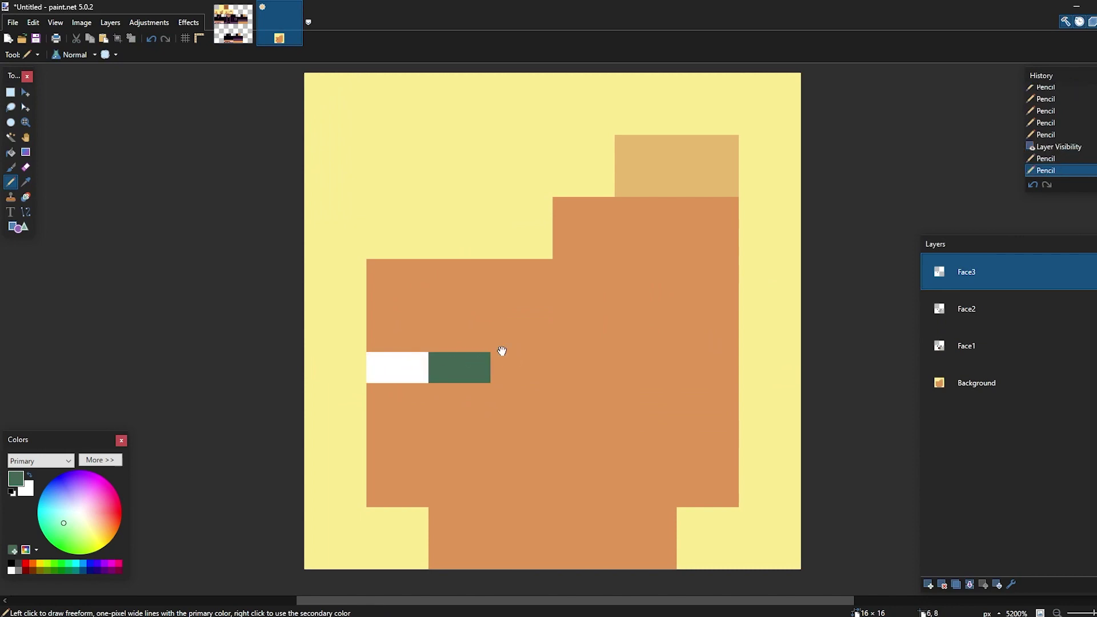
drag(648, 359, 669, 360)
right_drag(653, 341, 717, 362)
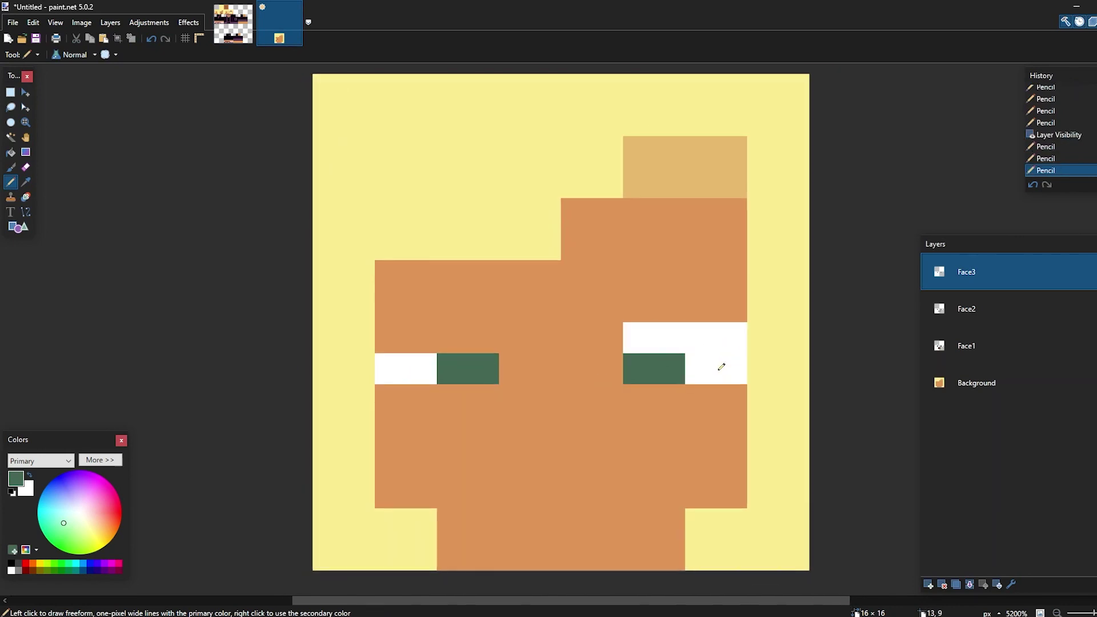
- Sample the brown mouth colour from Plastic_Kai.png and draw a straight mouth on Face3, four pixels wide and one pixel high
click(228, 26)
click(453, 379)
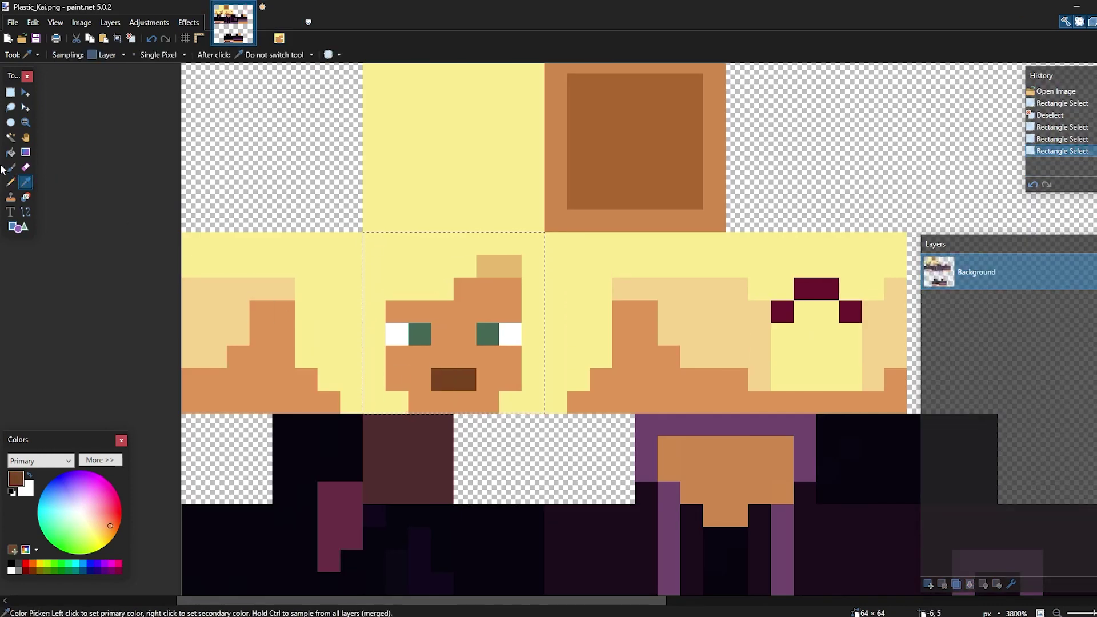
click(10, 183)
click(289, 42)
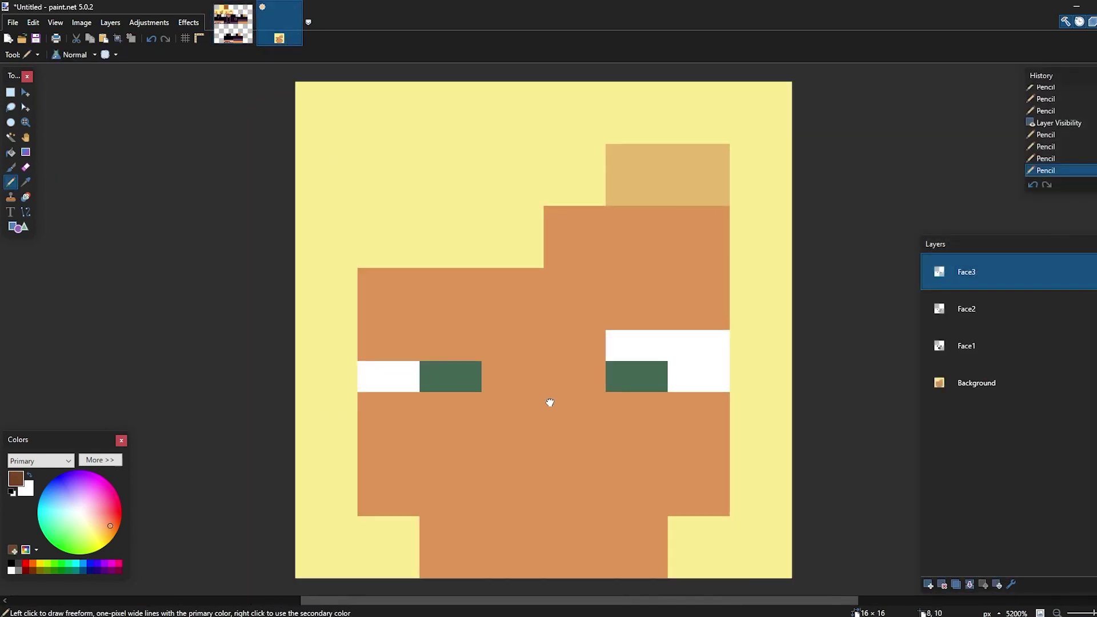
drag(460, 423, 553, 418)
mouse_move(561, 413)
middle_down()
mouse_move(597, 390)
mouse_move(598, 375)
mouse_move(596, 395)
mouse_move(656, 384)
middle_up()
ctrl+scroll(573, 413, down, 1)
ctrl+scroll(580, 404, up, 1)
ctrl+scroll(618, 388, down, 1)
ctrl+scroll(618, 385, up, 1)
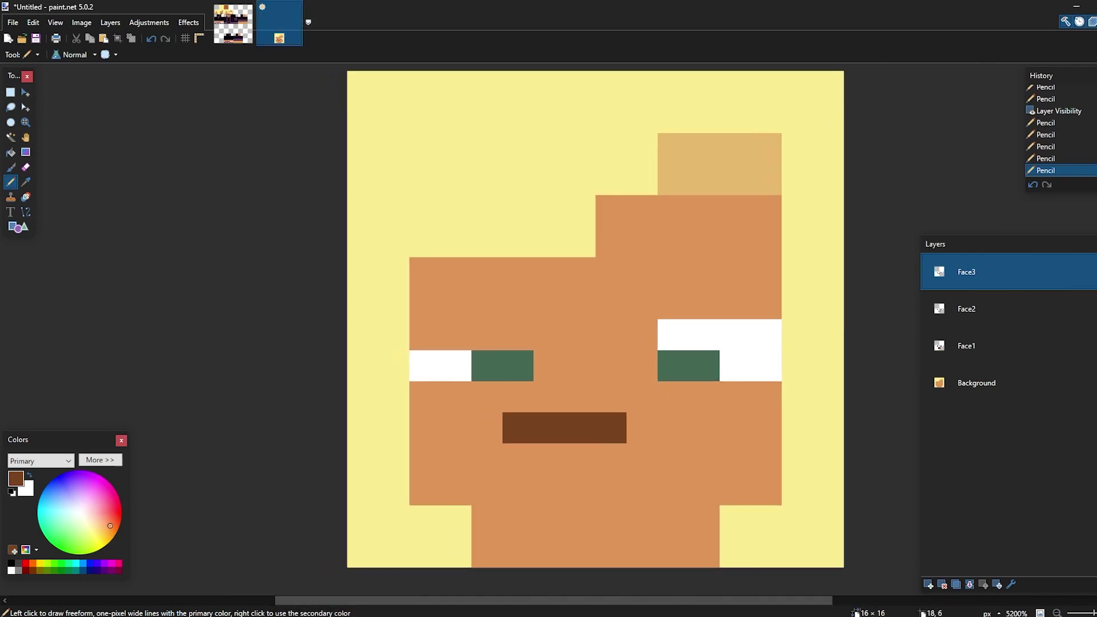
- Hide the Face3 and Background layers and show only Face1 on the transparent canvas
click(1096, 271)
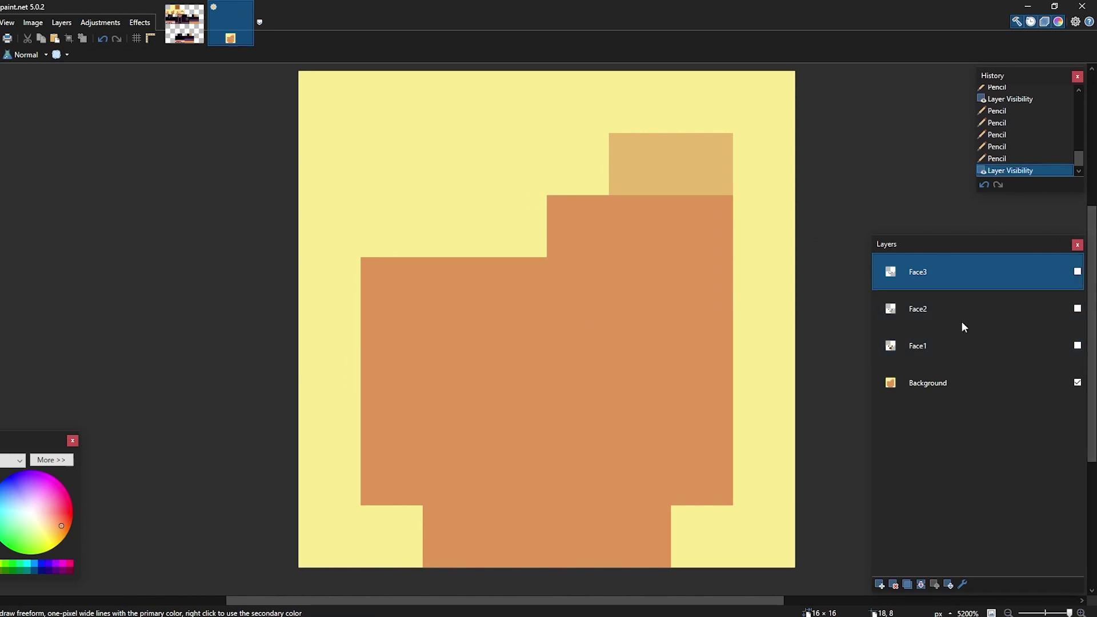
click(968, 351)
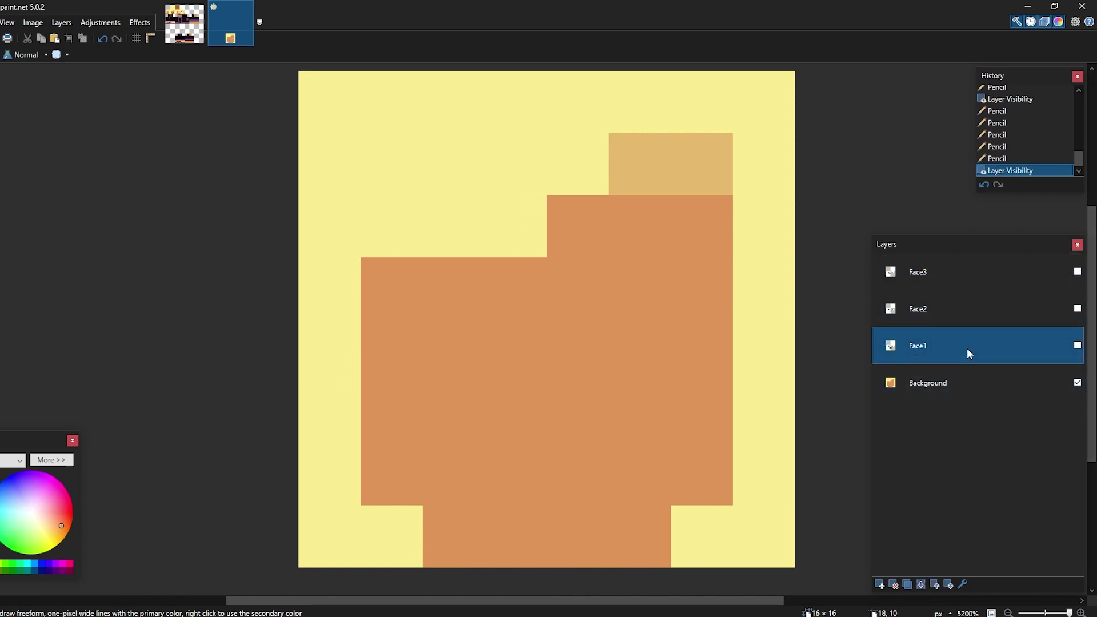
click(1077, 383)
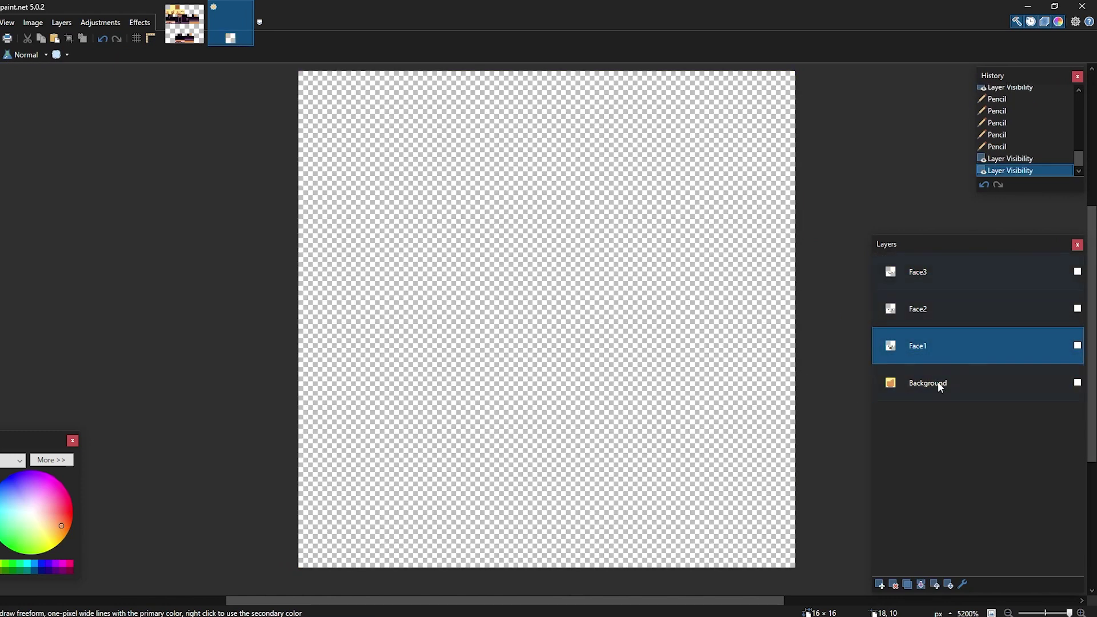
click(1076, 345)
ctrl+scroll(572, 295, down, 2)
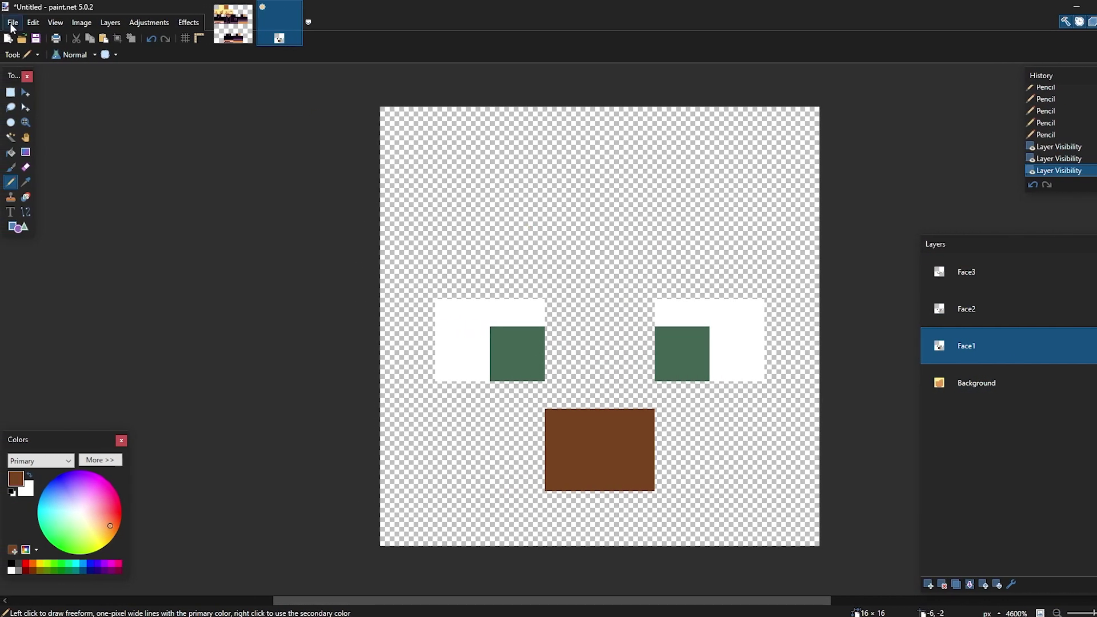
- Start saving the image under a new name and create and open a TutorialFaces folder inside Pictures > MCSkins
click(12, 23)
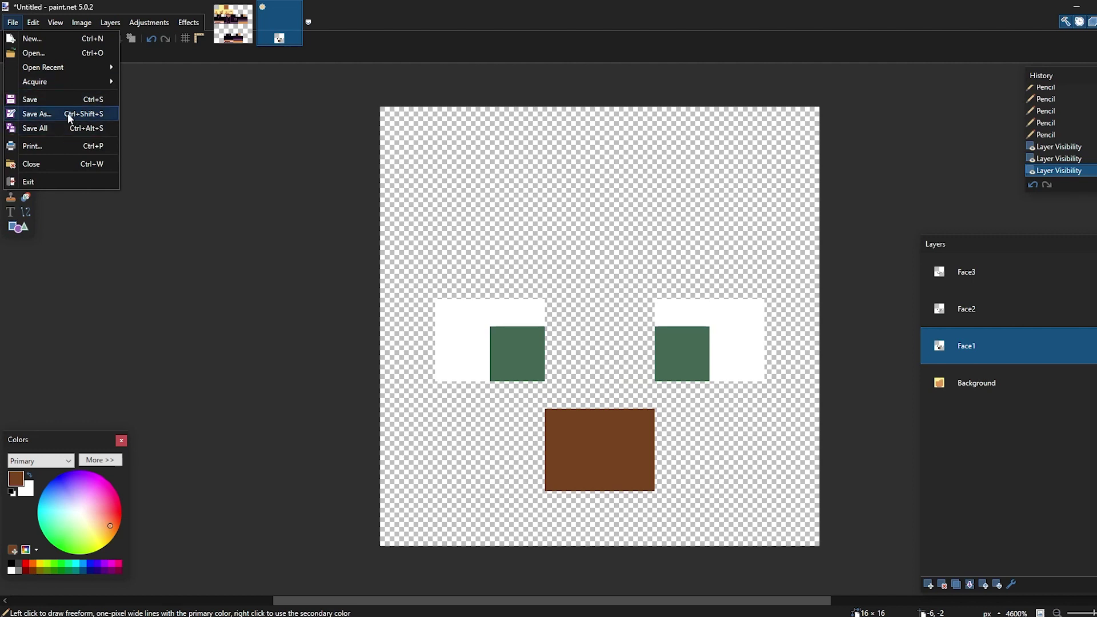
click(67, 117)
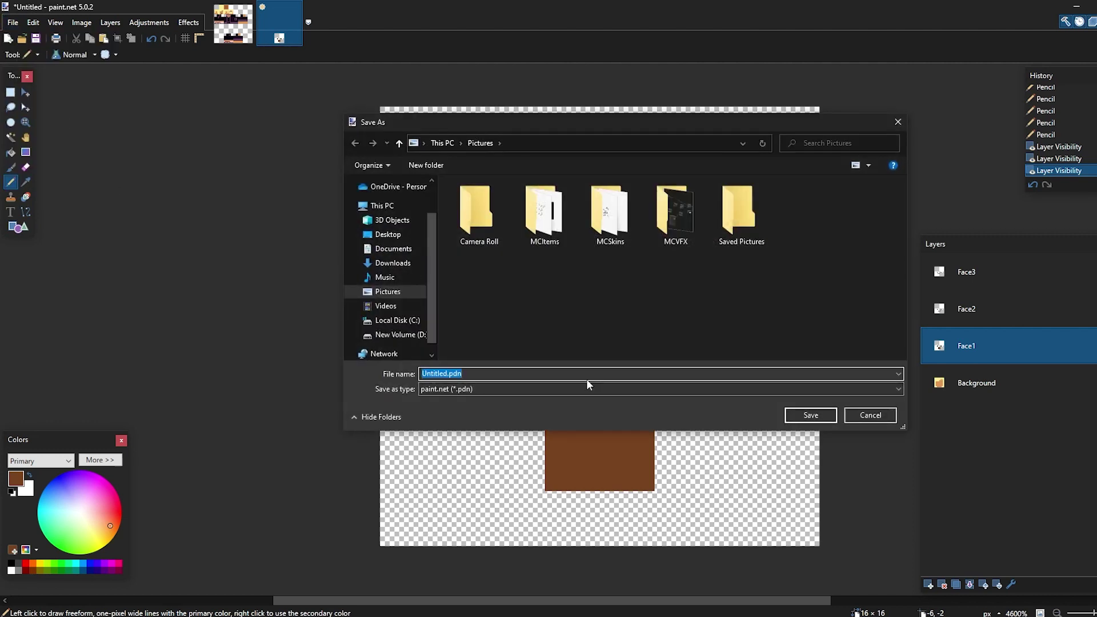
double_click(610, 212)
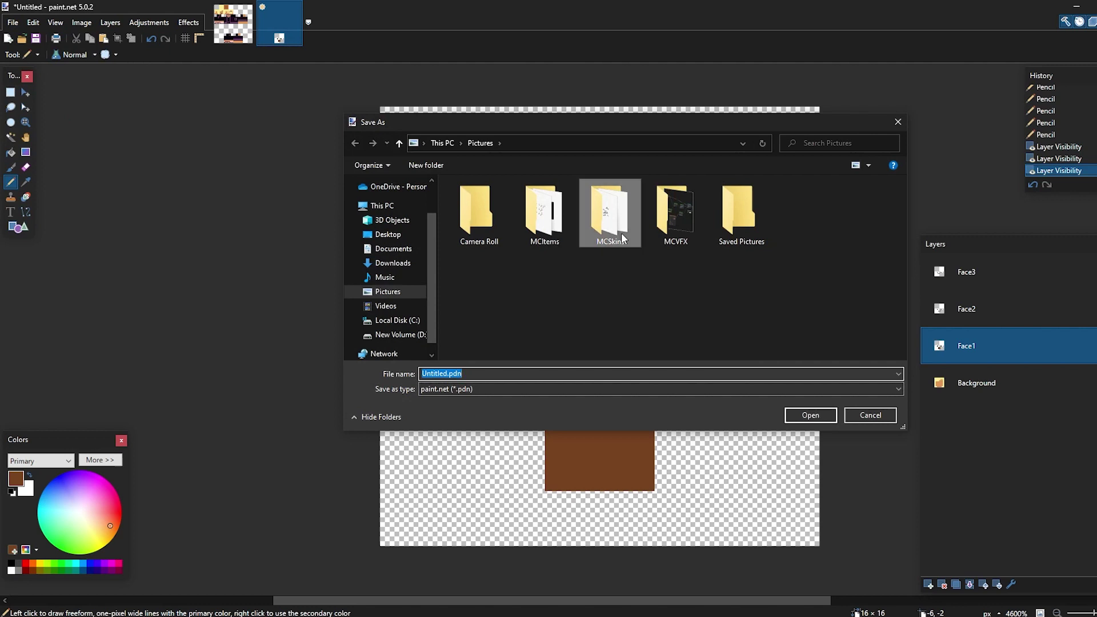
right_click(695, 228)
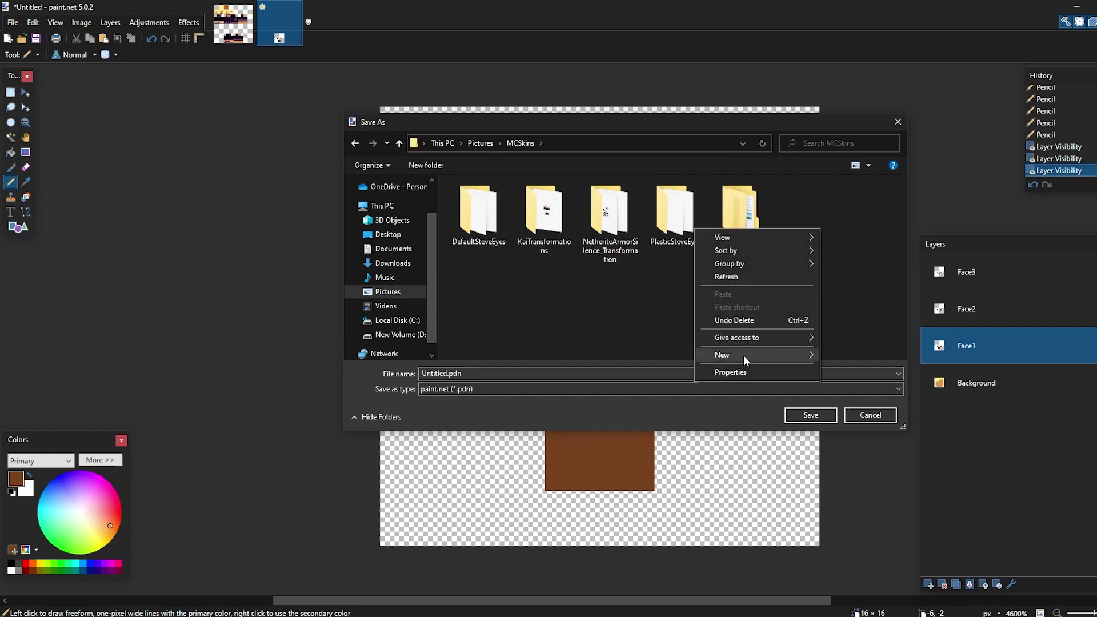
mouse_move(743, 355)
click(884, 354)
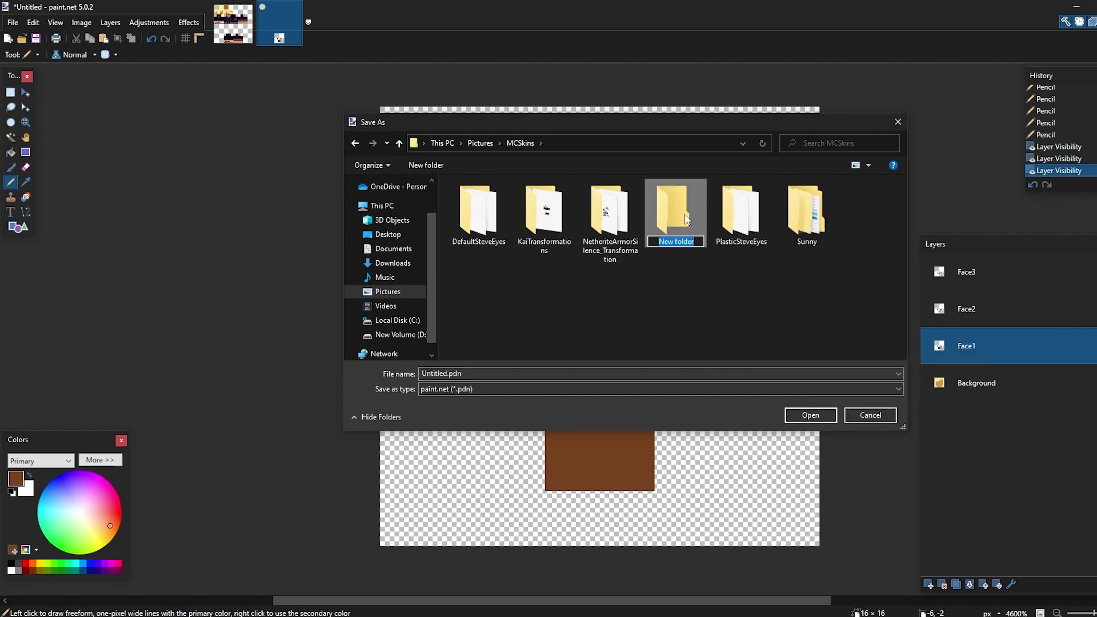
text(TutorialFaces)
key(Return)
double_click(681, 214)
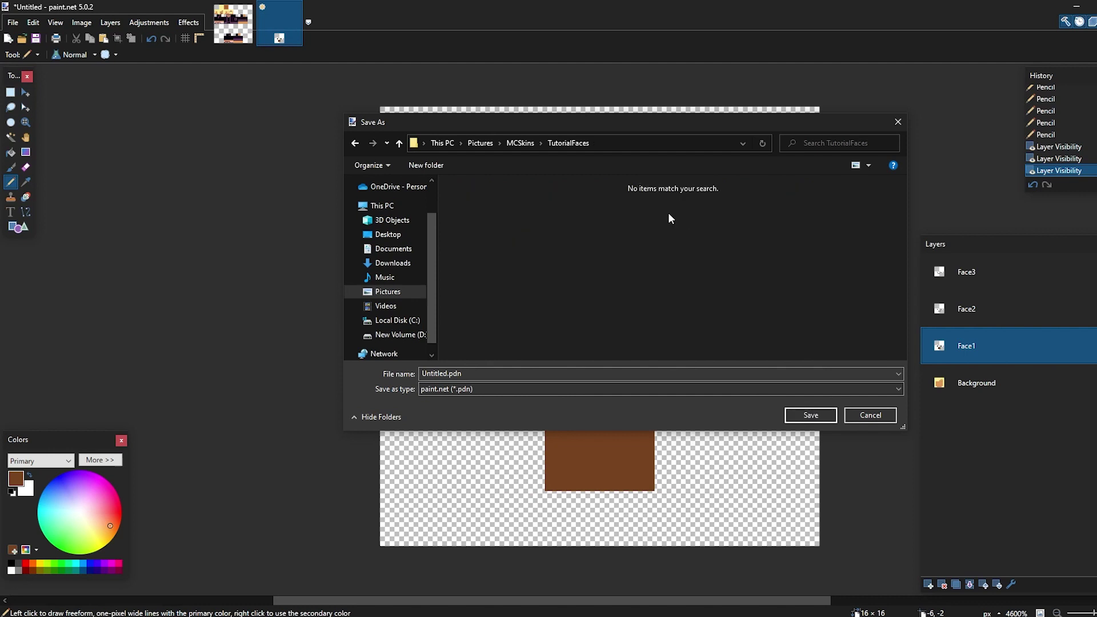
- Save the Face1 expression as the PNG file Face1.png with the default save settings, flattening the layers
click(425, 389)
click(441, 409)
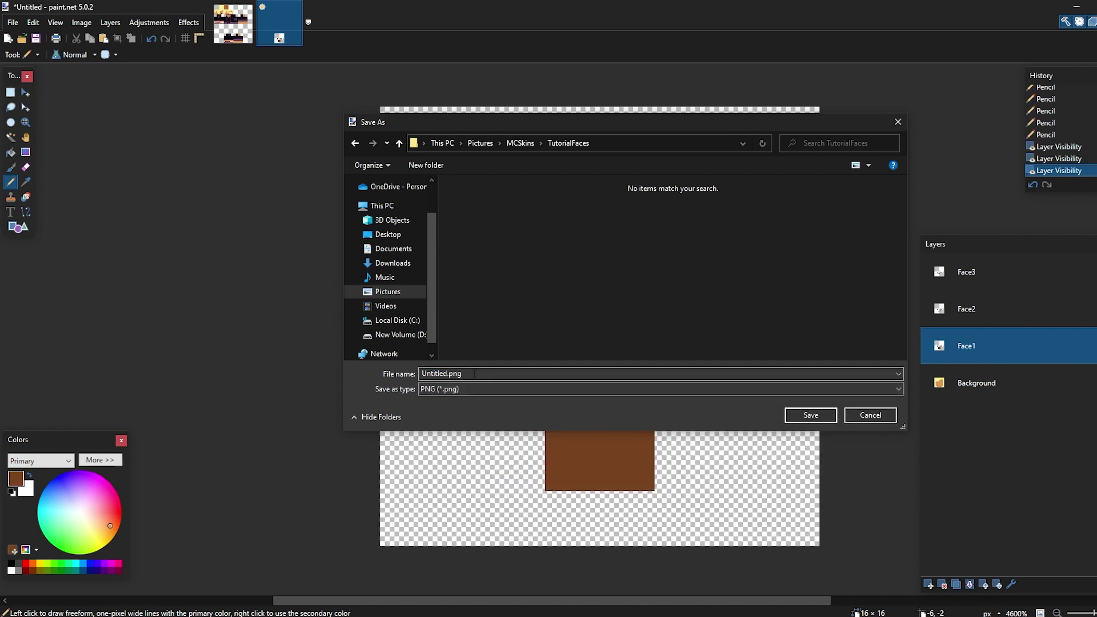
double_click(474, 374)
text(Face)
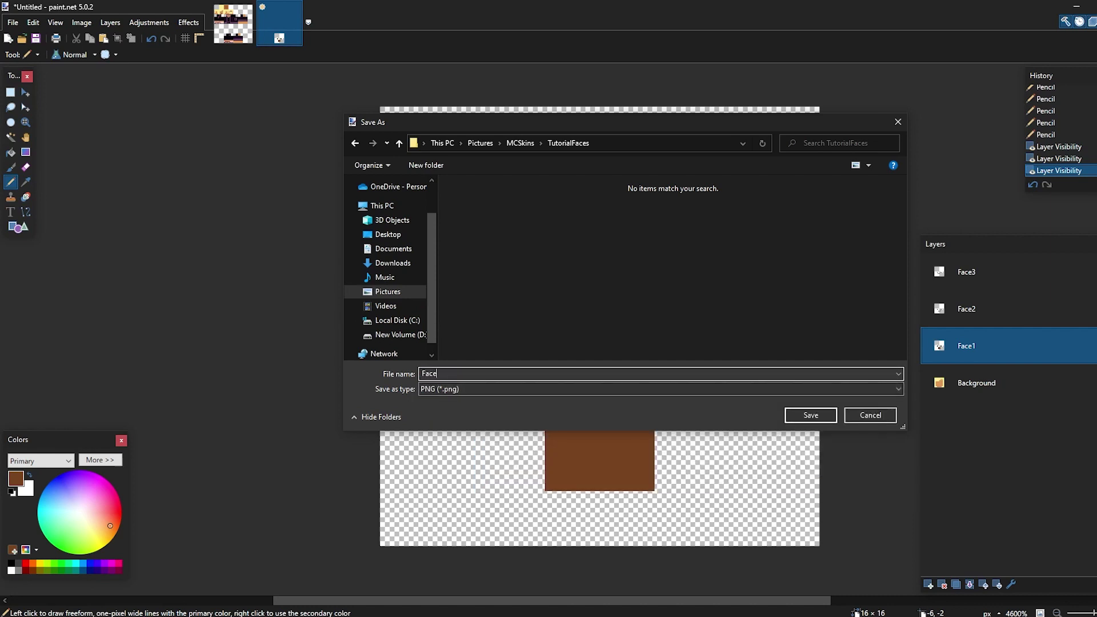
text(1)
click(811, 415)
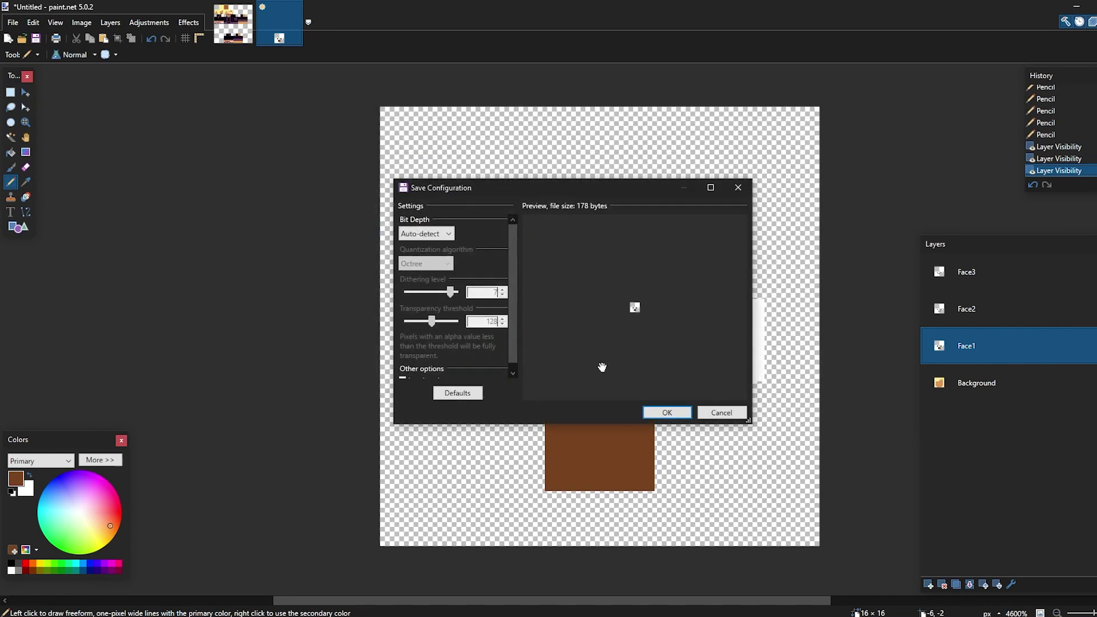
click(667, 413)
click(582, 346)
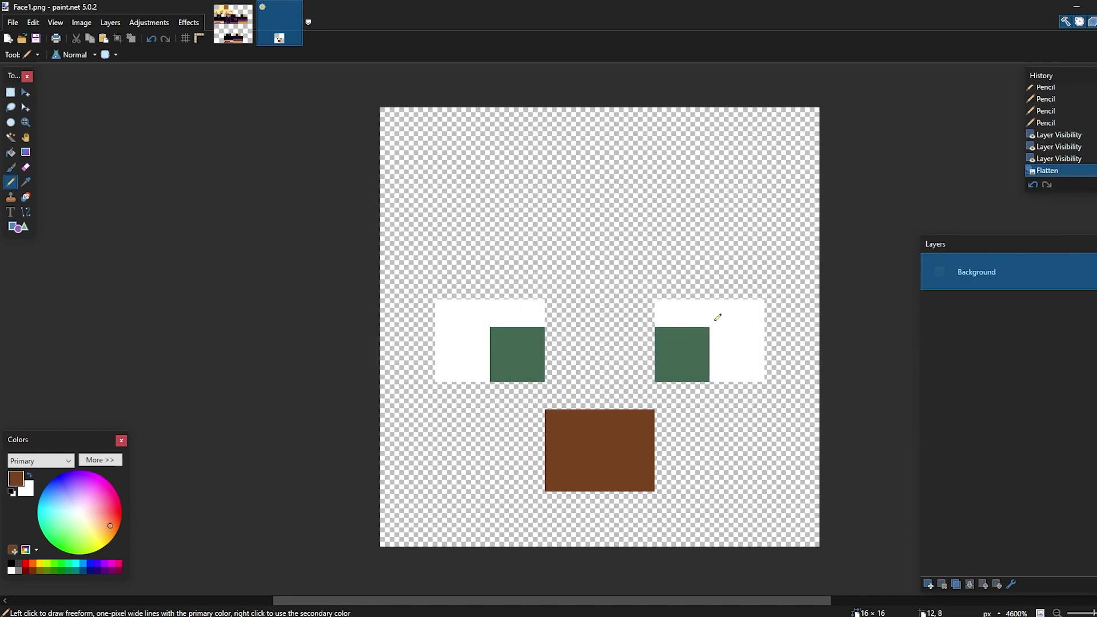
- Undo the flattening to restore the layers, and show Face2 instead of Face1
middle_drag(786, 262, 813, 256)
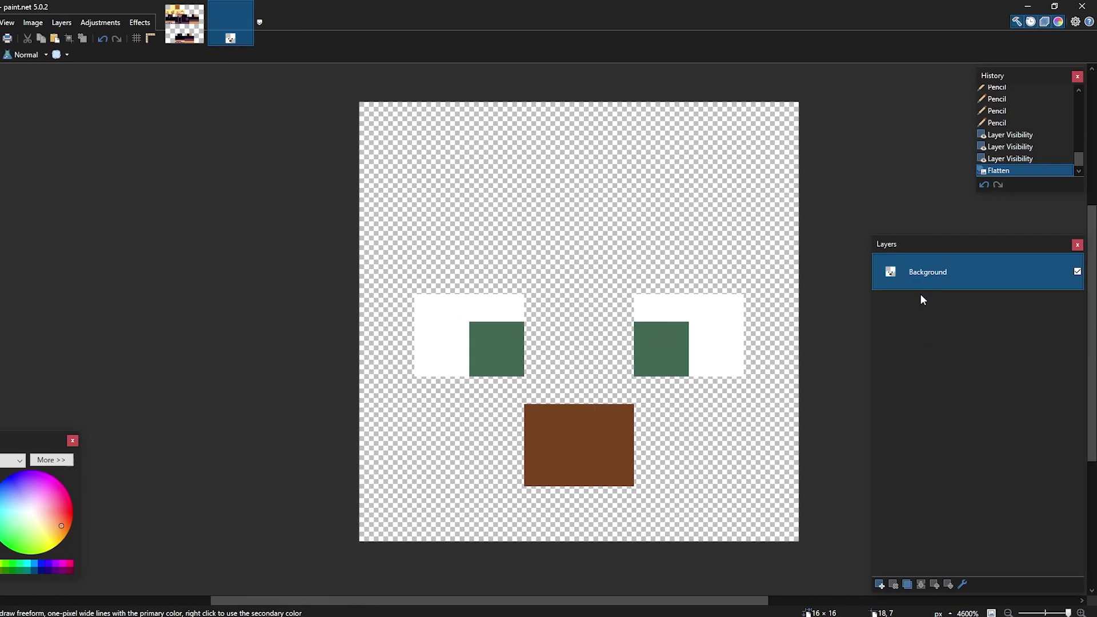
middle_drag(760, 341, 731, 327)
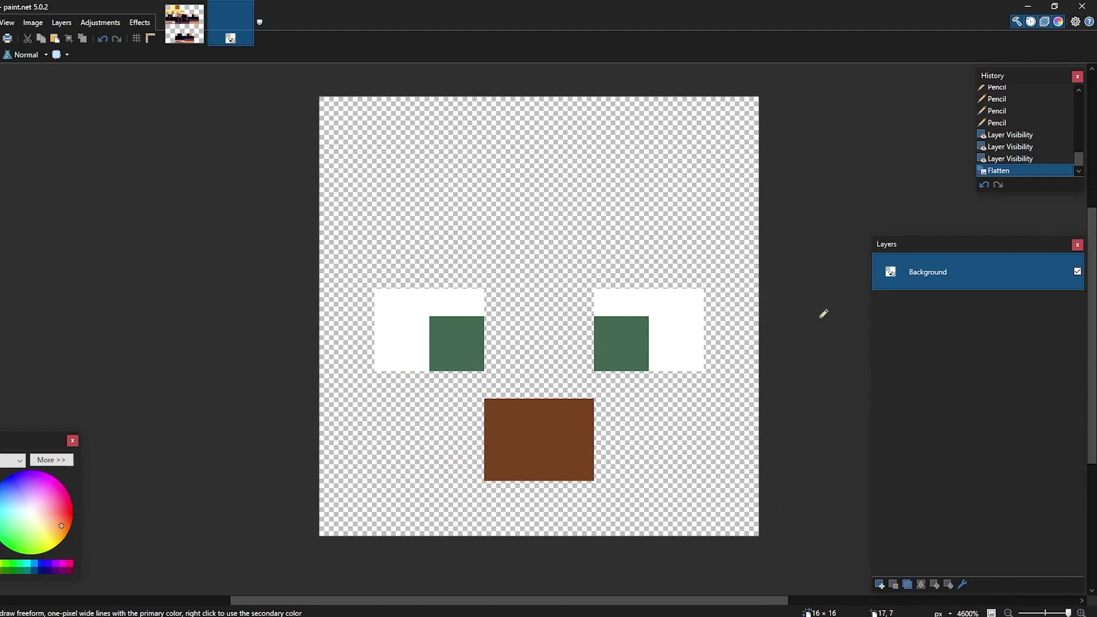
key(ctrl+z)
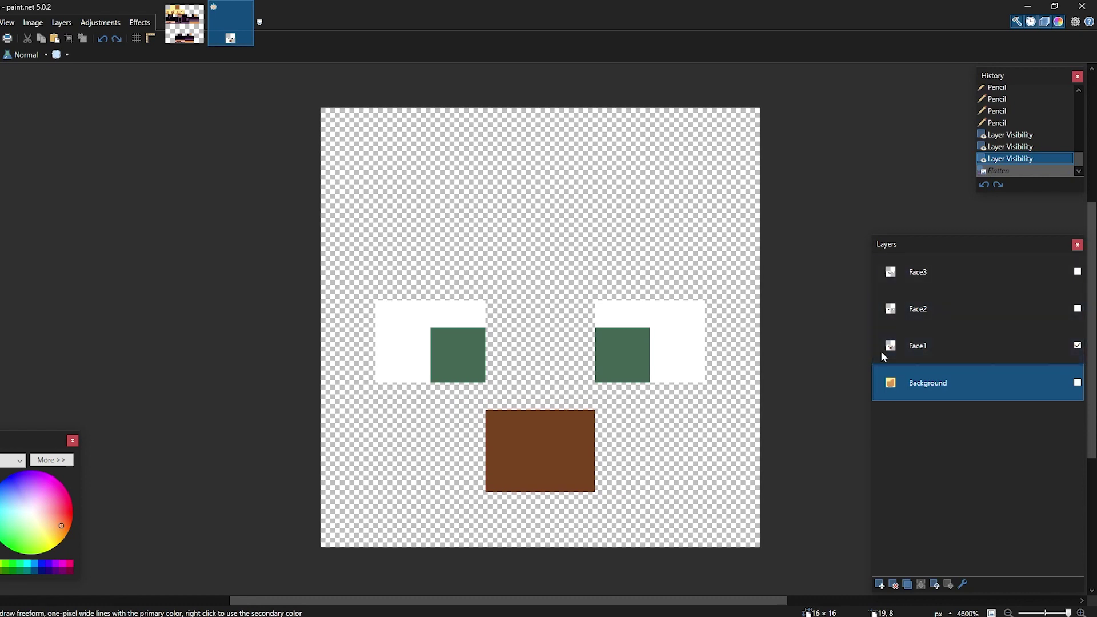
click(1078, 347)
click(1078, 309)
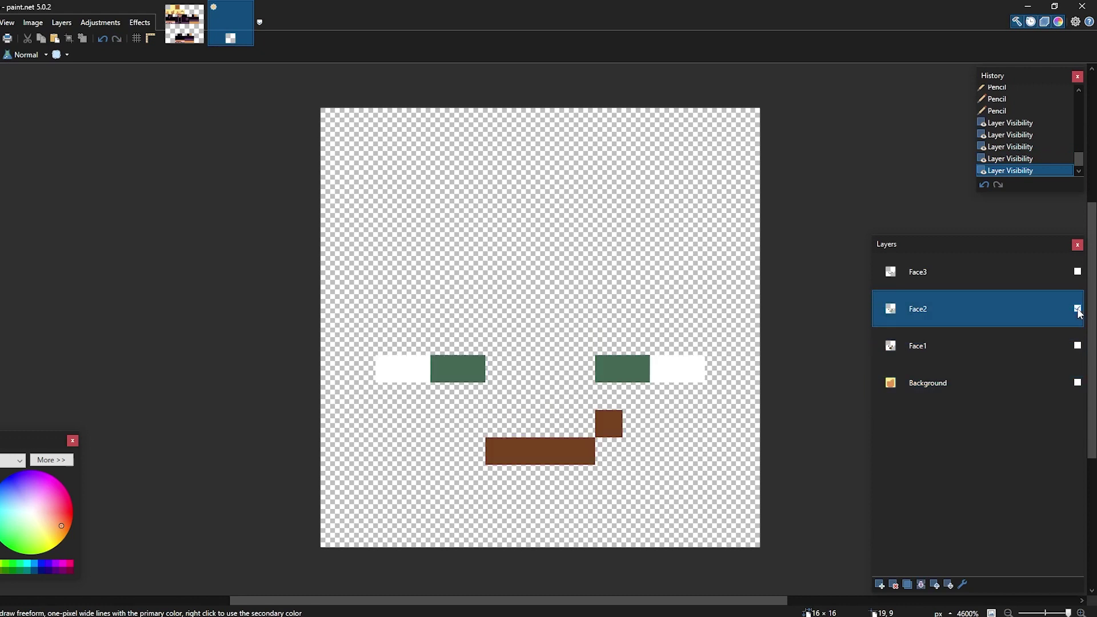
- Save the Face2 expression as the PNG file Face2.png in the TutorialFaces folder, flattening the layers
click(9, 26)
click(20, 113)
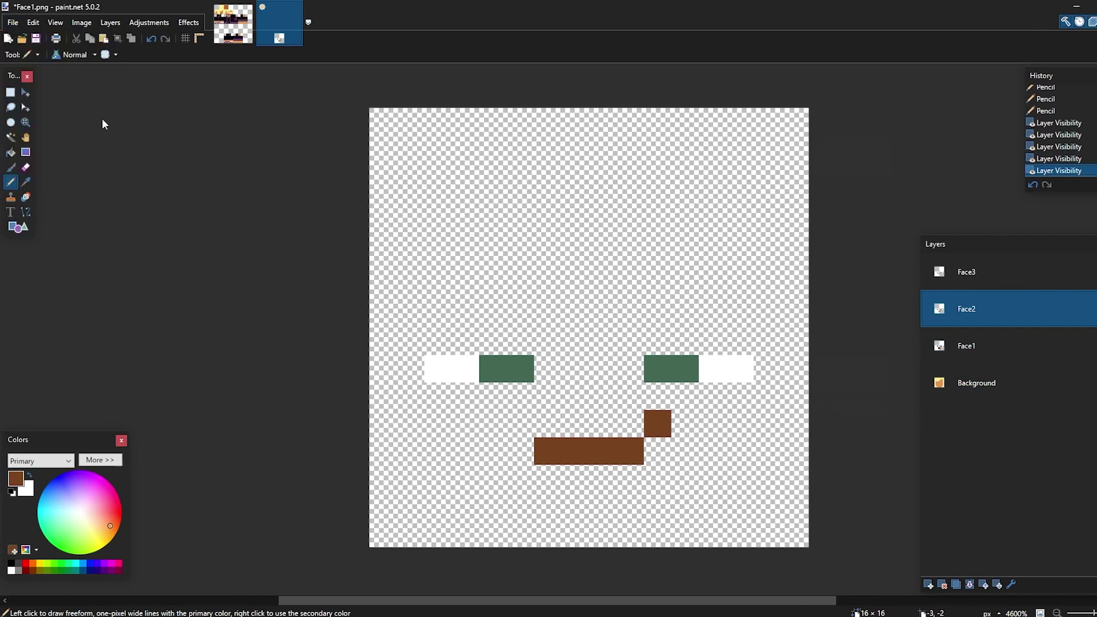
click(435, 391)
click(435, 410)
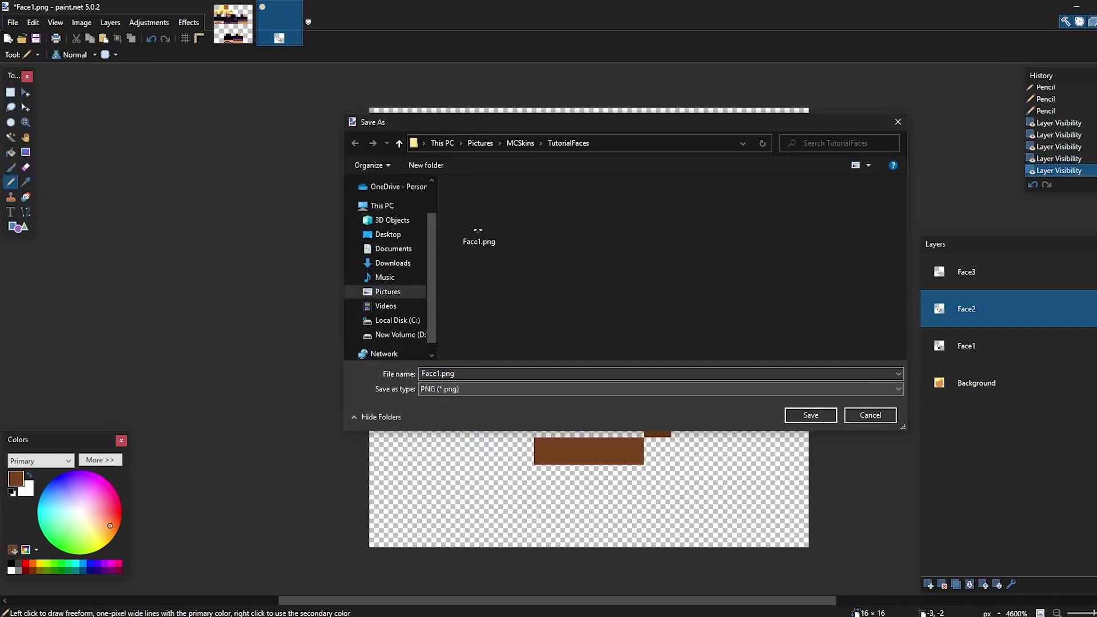
click(441, 373)
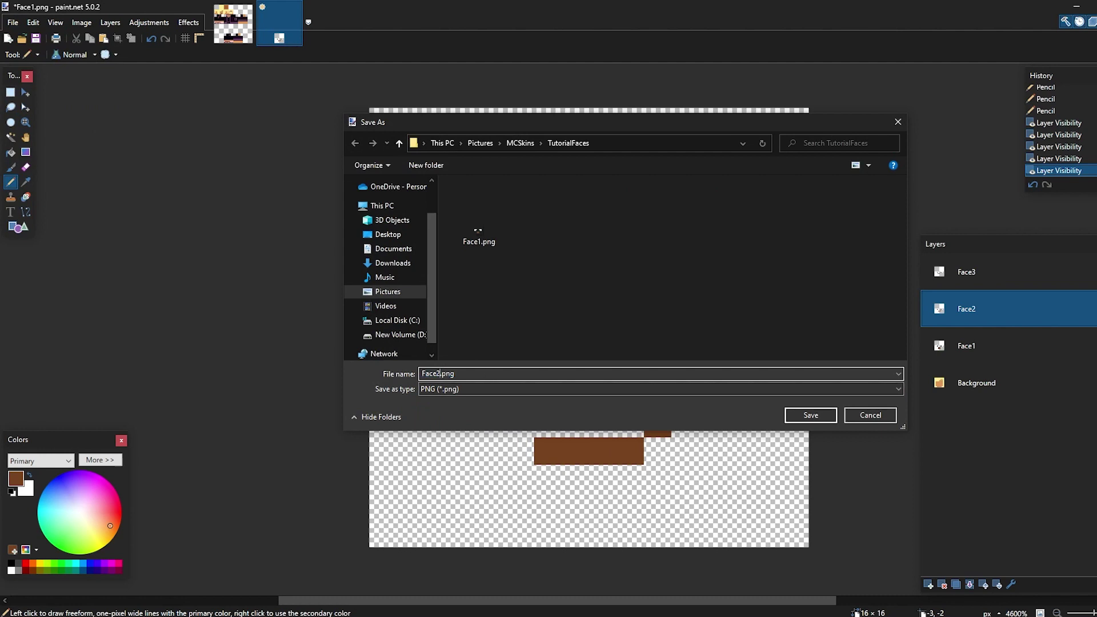
text(2)
key(Return)
click(497, 357)
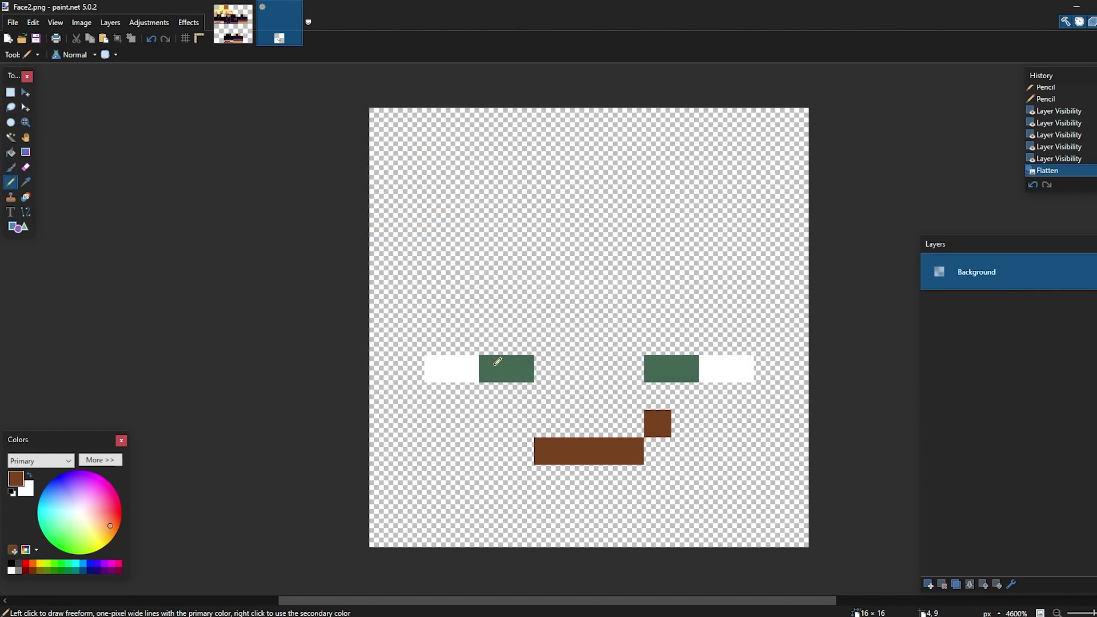
- Undo the flattening after the Face2 save, and show Face3 as the only visible layer
key(ctrl+z)
click(1077, 273)
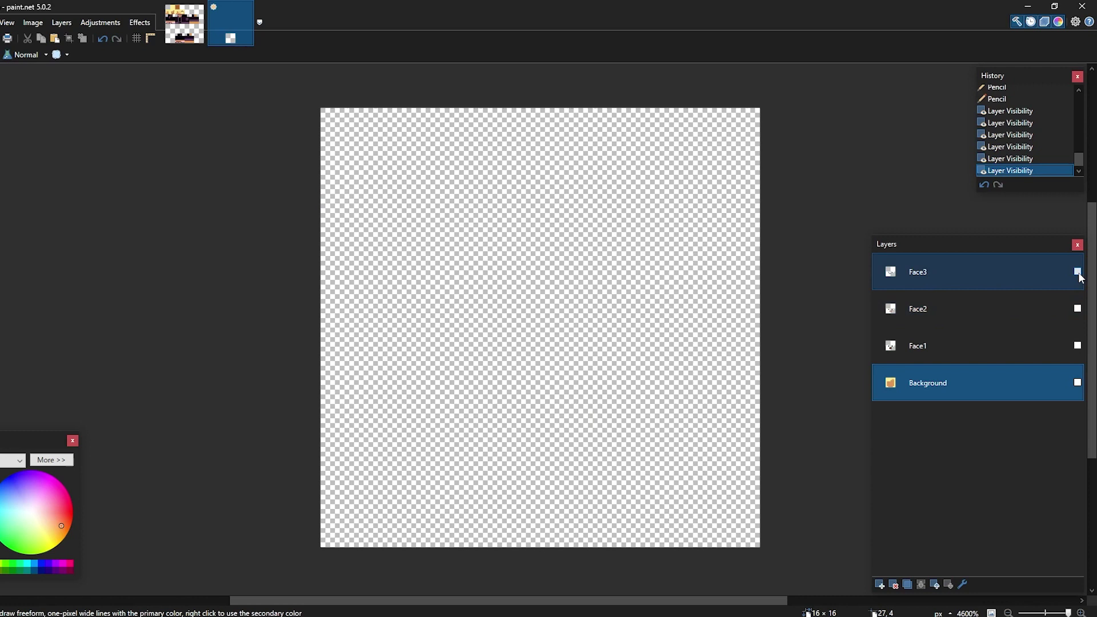
click(1078, 274)
- Save the Face3 expression as the PNG file Face3.png in the TutorialFaces folder with the default settings, flattening the layers
click(12, 23)
click(27, 115)
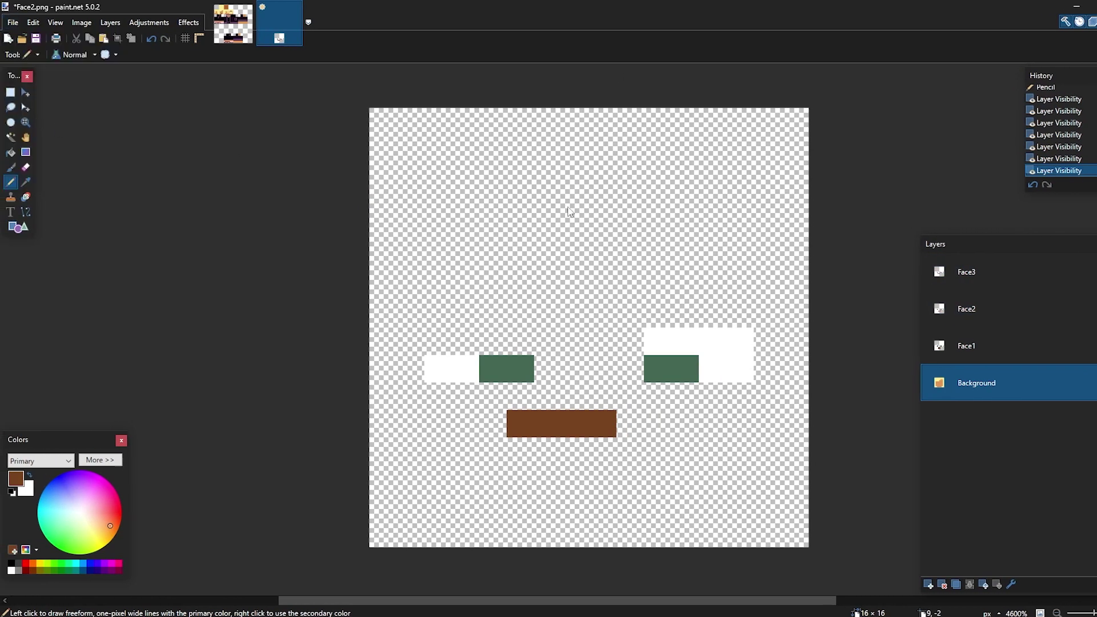
click(466, 389)
click(437, 409)
click(438, 375)
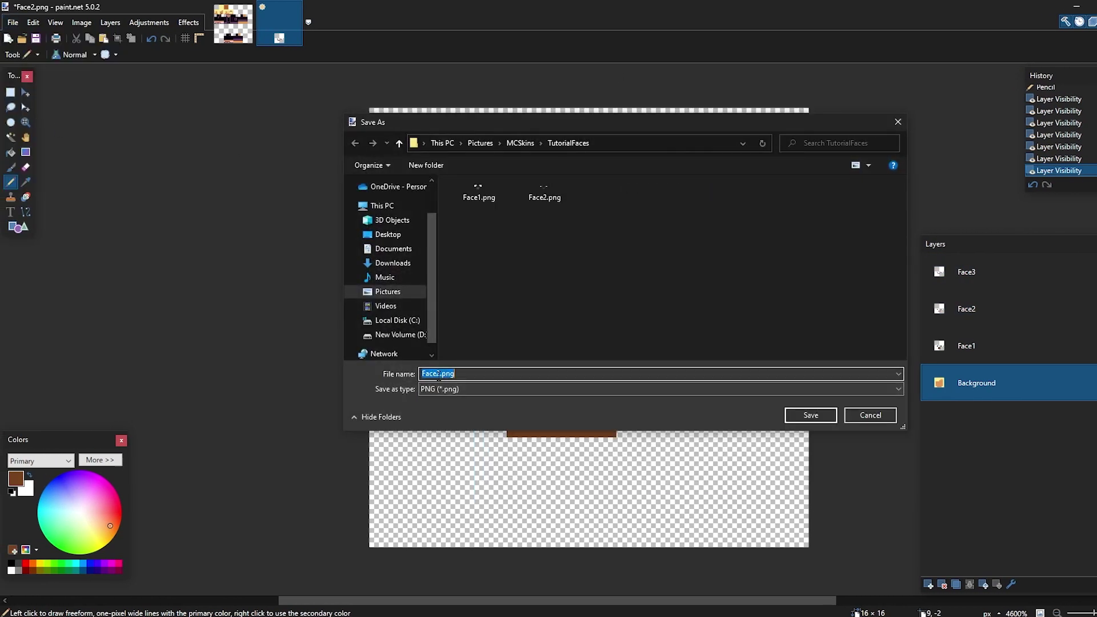
click(438, 374)
text(3)
key(Return)
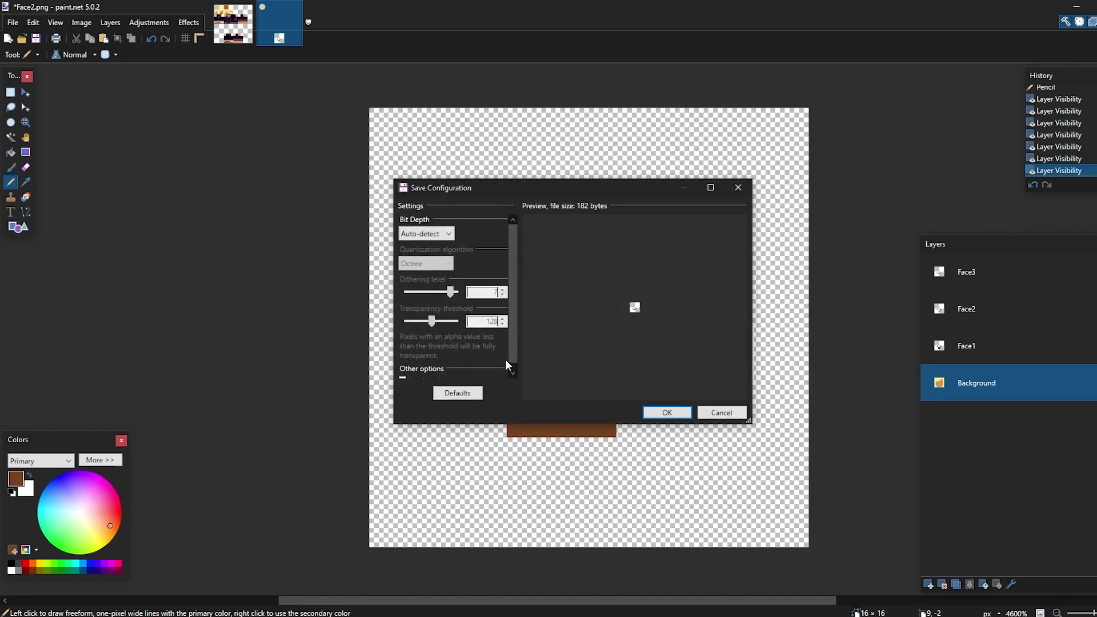
key(Return)
click(508, 357)
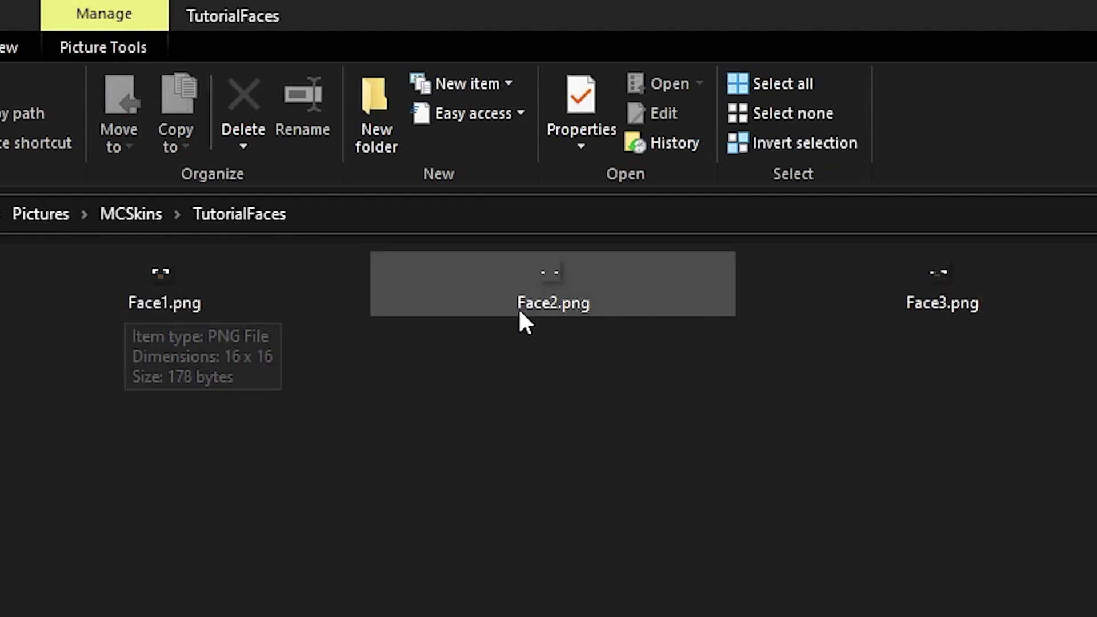
- Switch to Blender, open the add-on preferences and search the add-ons for "images"
mouse_move(561, 312)
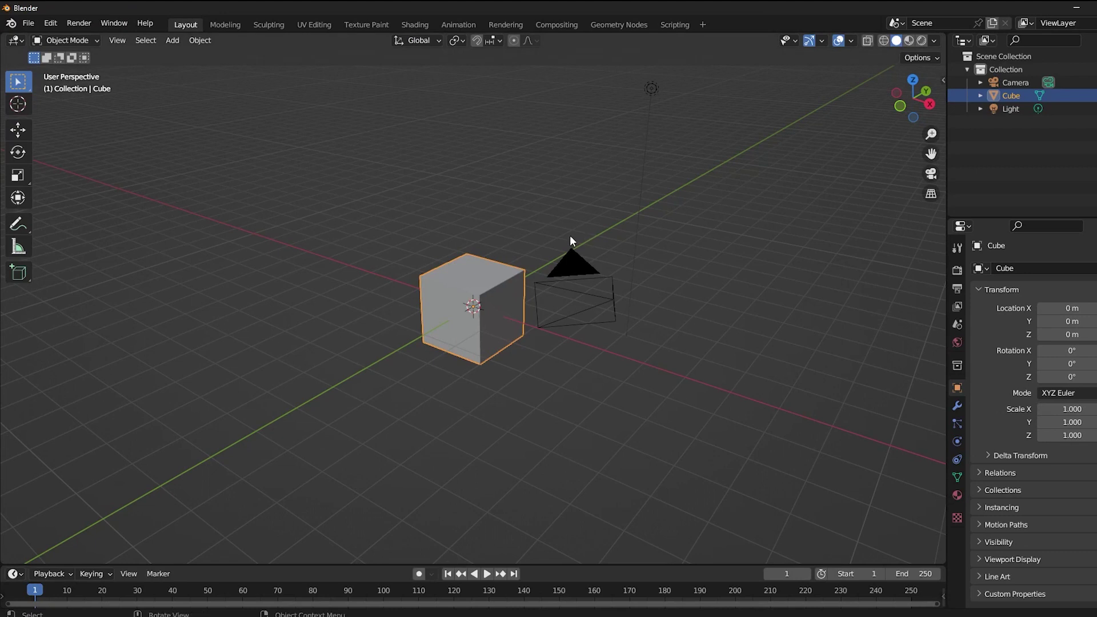
middle_drag(570, 235, 577, 308)
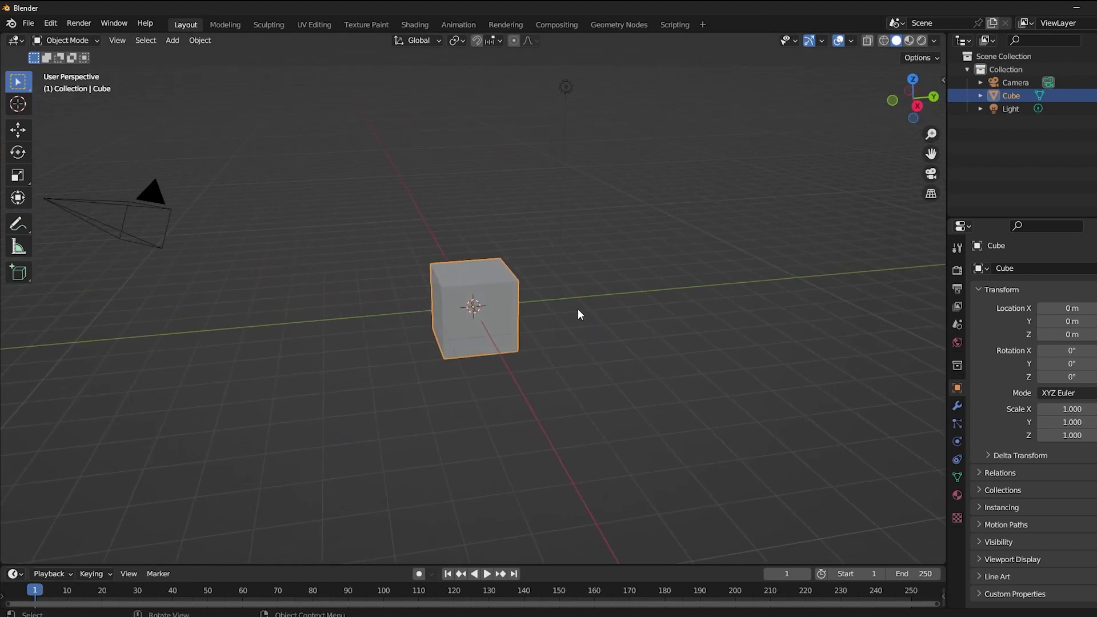
click(53, 22)
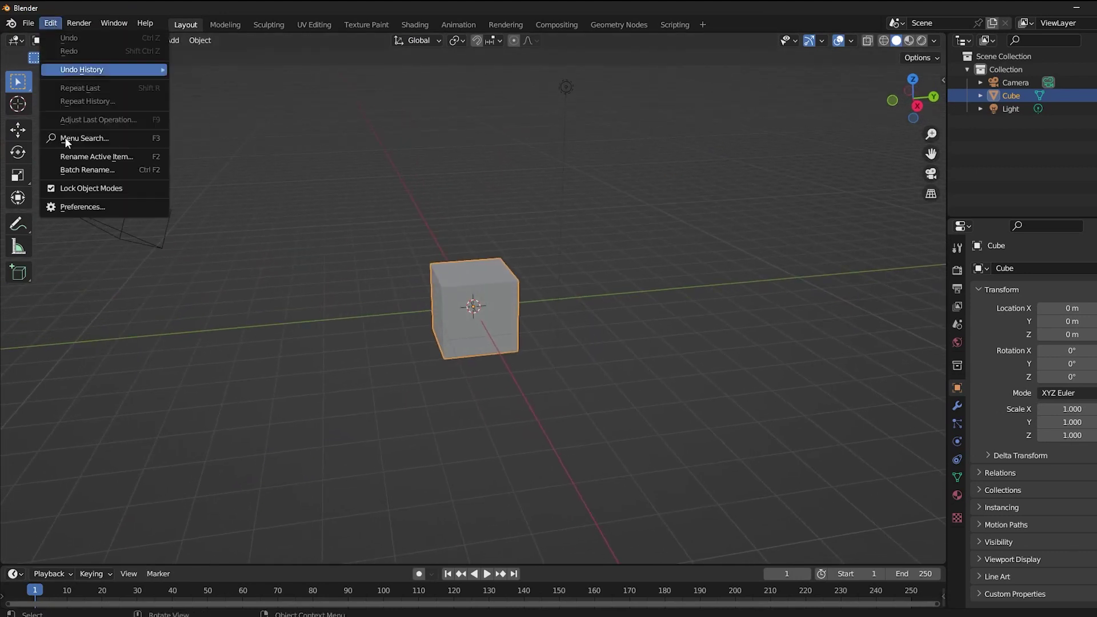
click(71, 210)
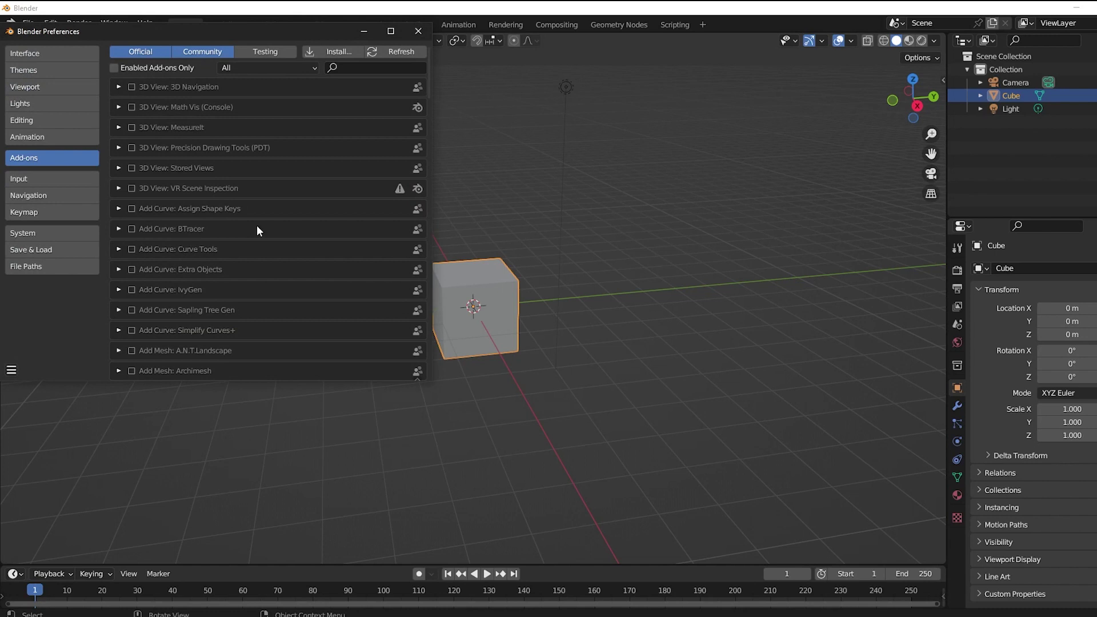
click(391, 67)
text(images)
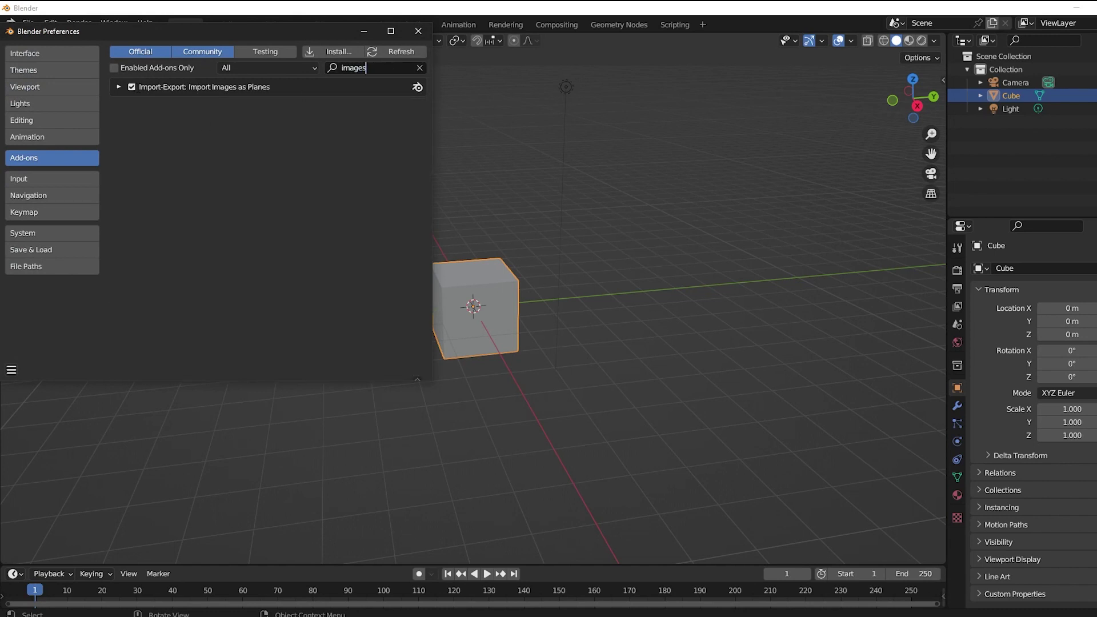
- Close the preferences and import Face1.png from the Pictures > MCSkins > TutorialFaces folder as an image plane
click(418, 30)
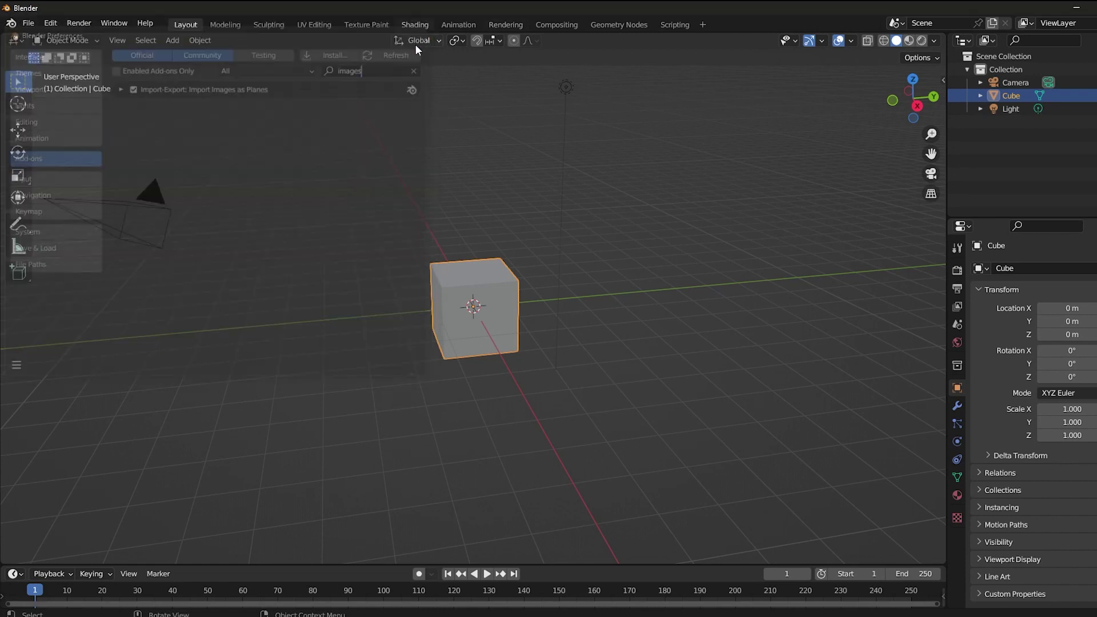
click(167, 40)
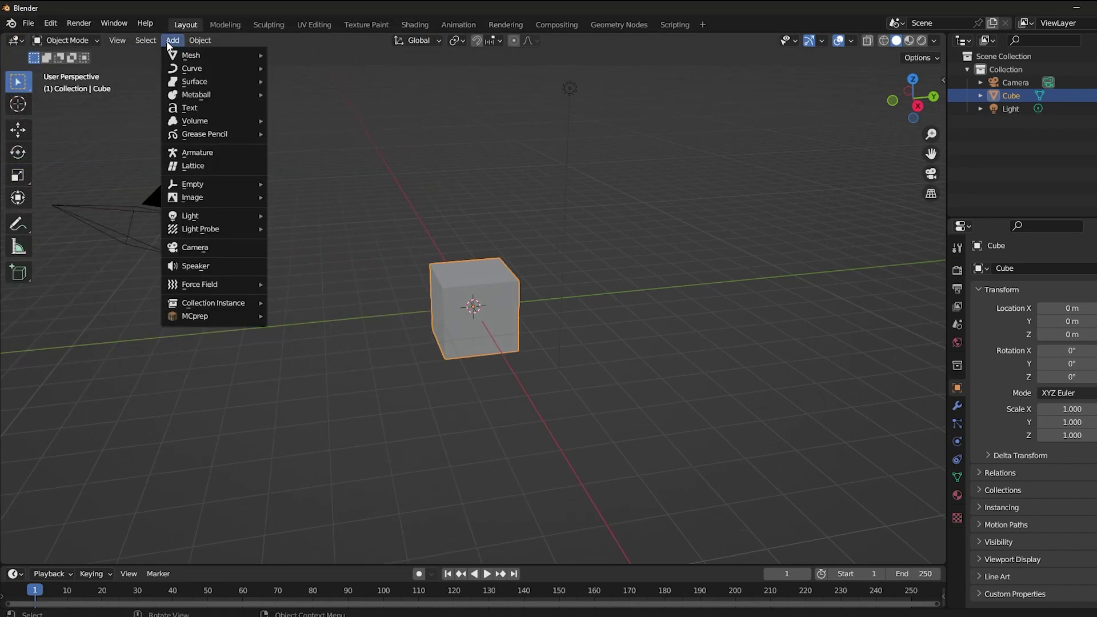
mouse_move(188, 203)
click(303, 223)
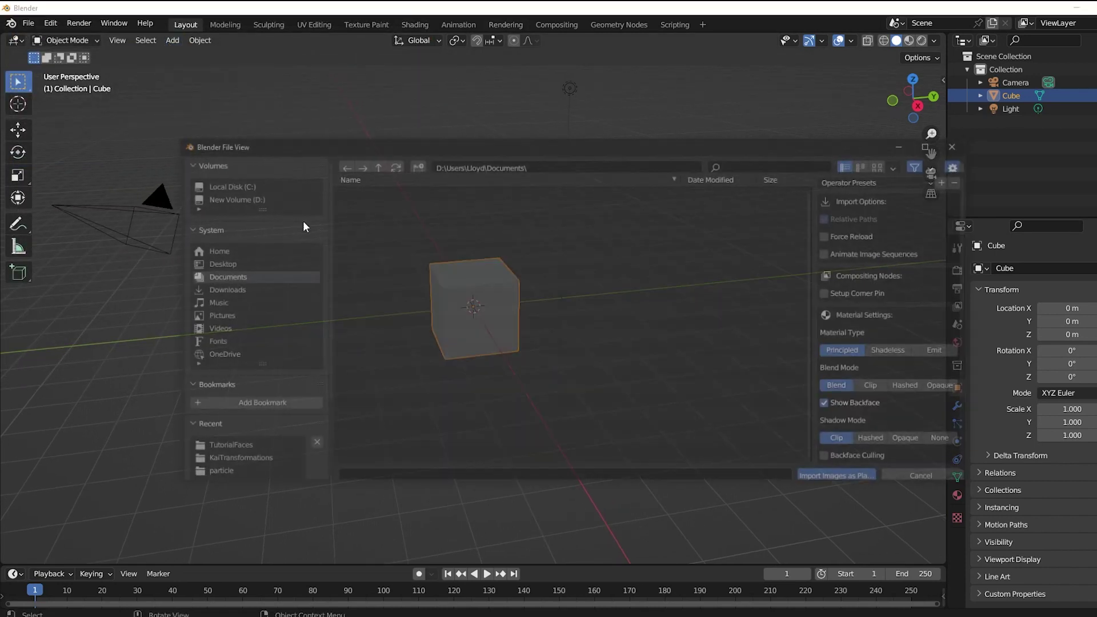
click(226, 317)
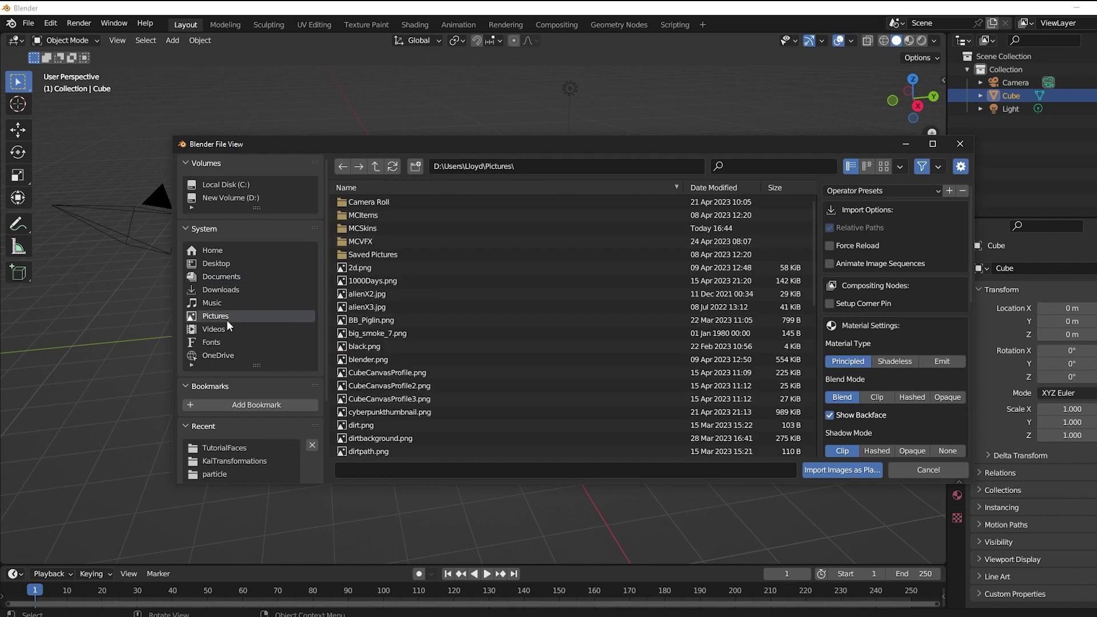
double_click(368, 227)
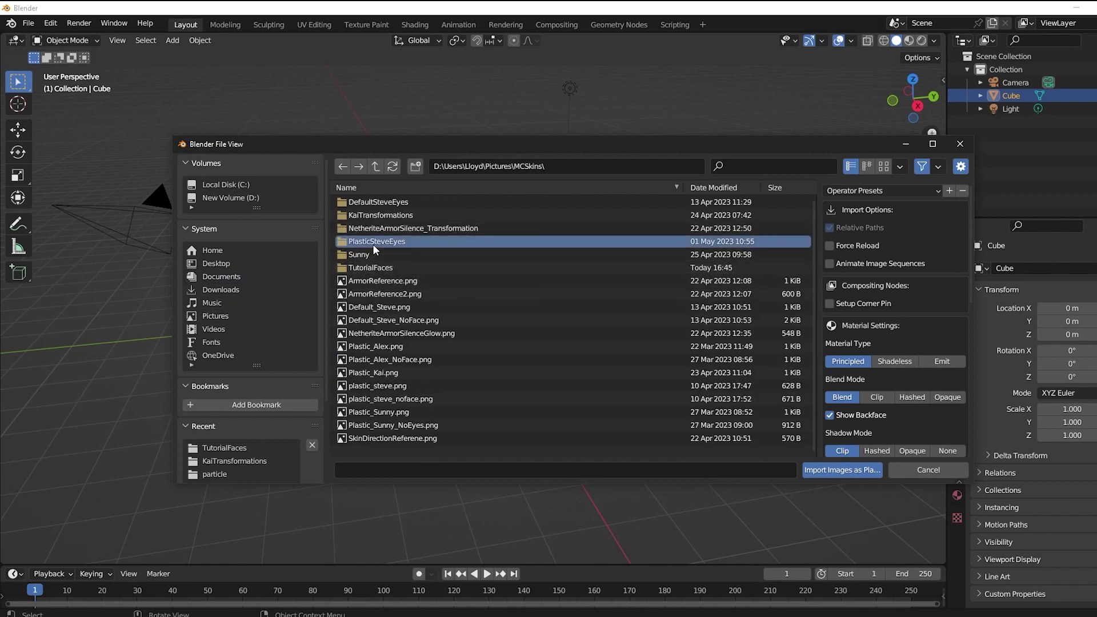
double_click(371, 266)
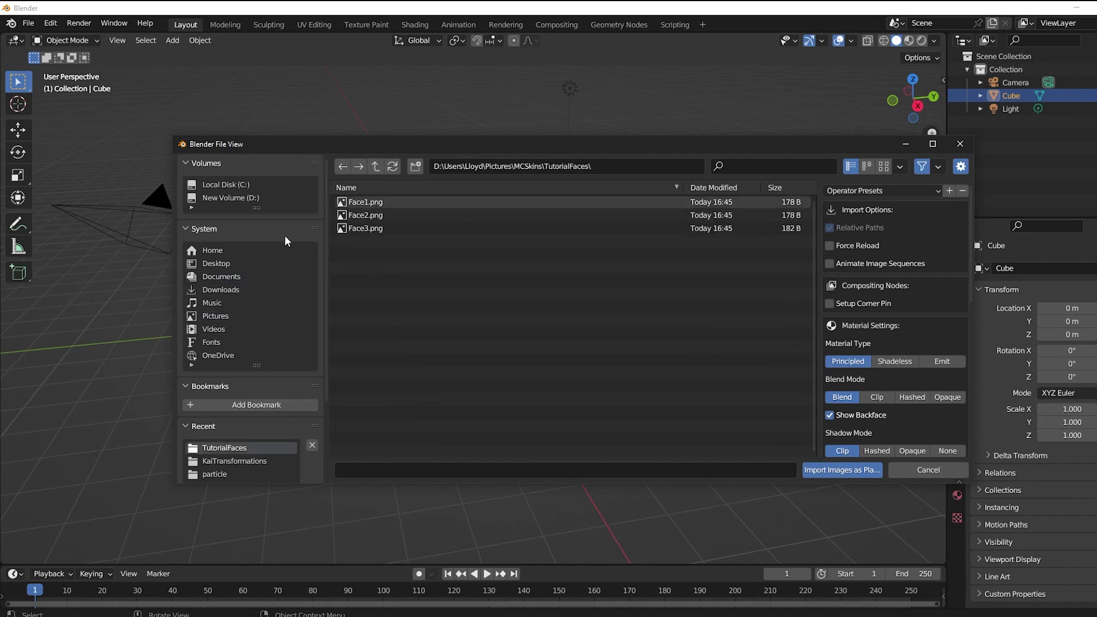
click(365, 205)
click(838, 468)
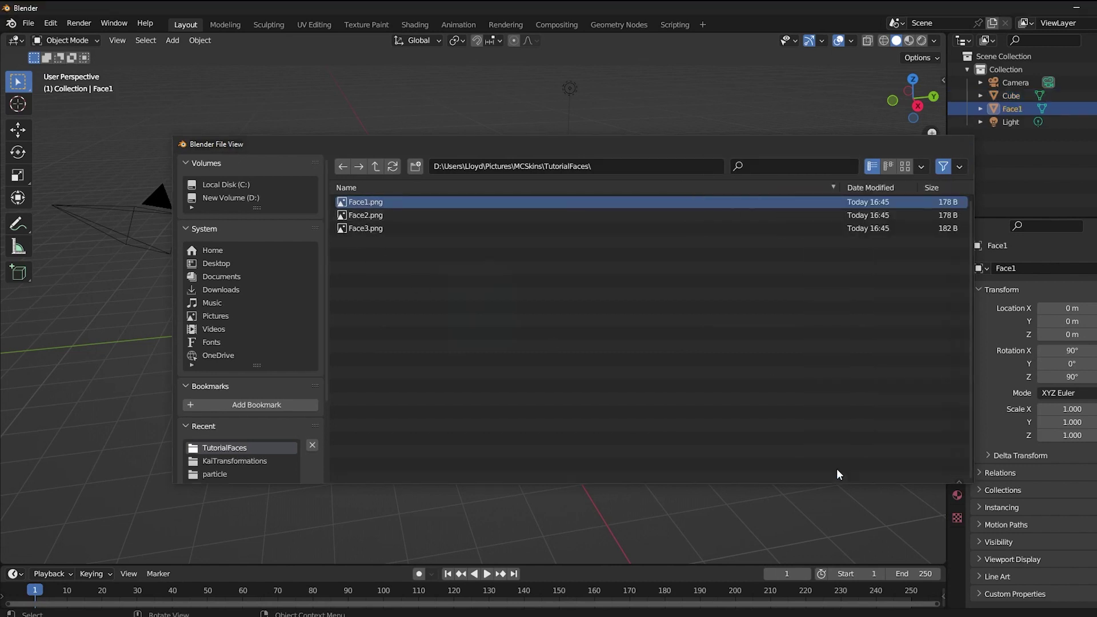
- Move the Face1 plane straight up above the cube, to a Z location of about 6.75 m
middle_drag(571, 354, 540, 343)
click(18, 132)
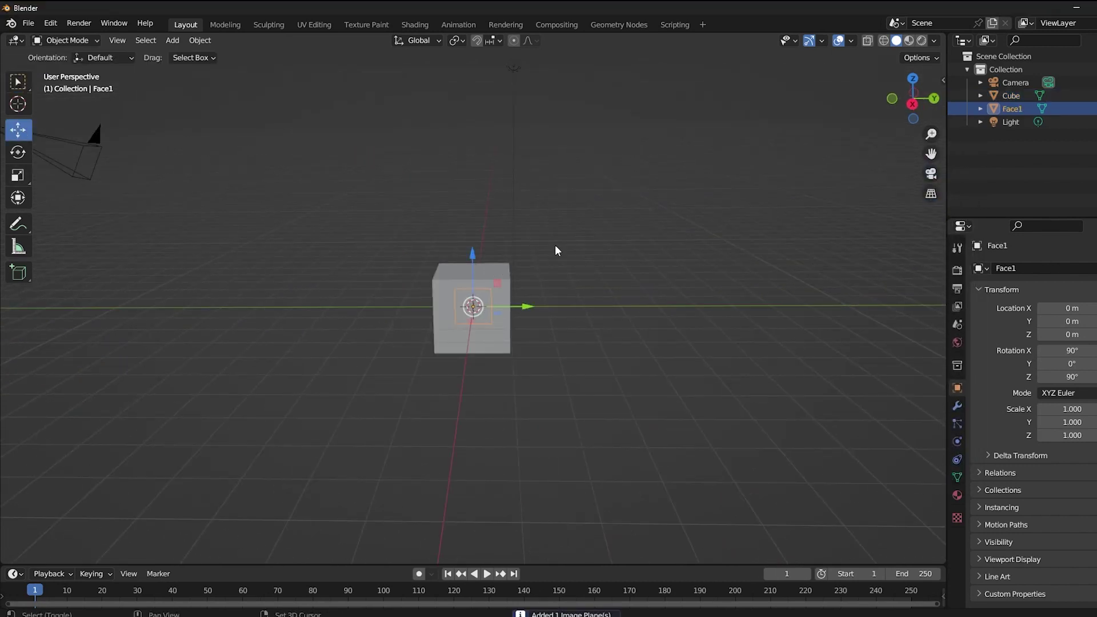
shift+middle_drag(556, 247, 502, 367)
drag(474, 393, 470, 143)
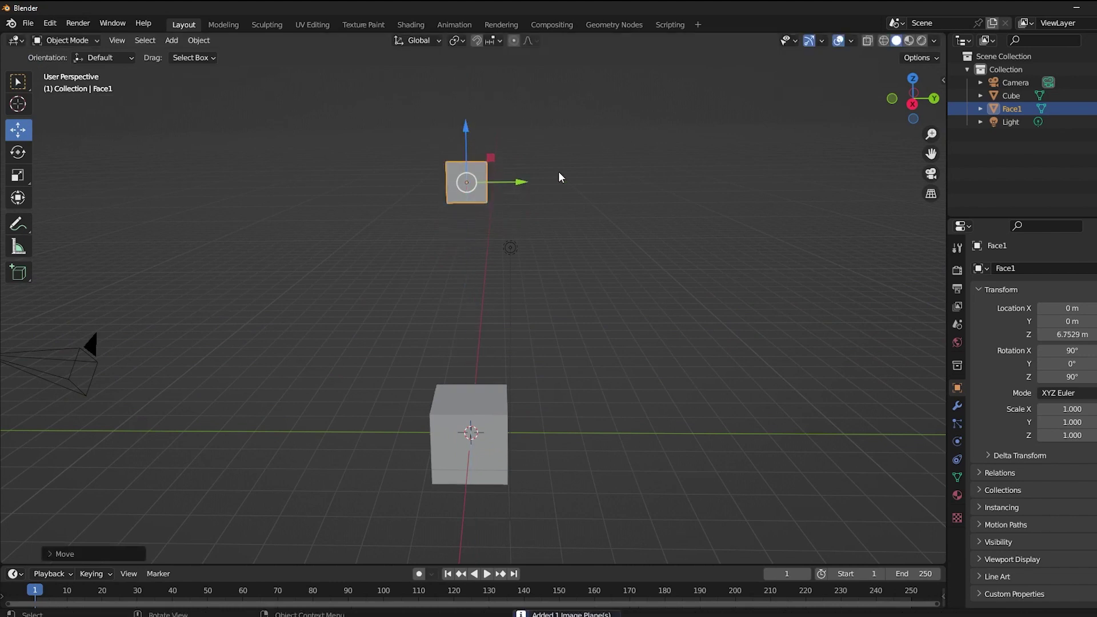
- Switch the viewport to Material Preview shading and frame the Face1 plane
click(908, 40)
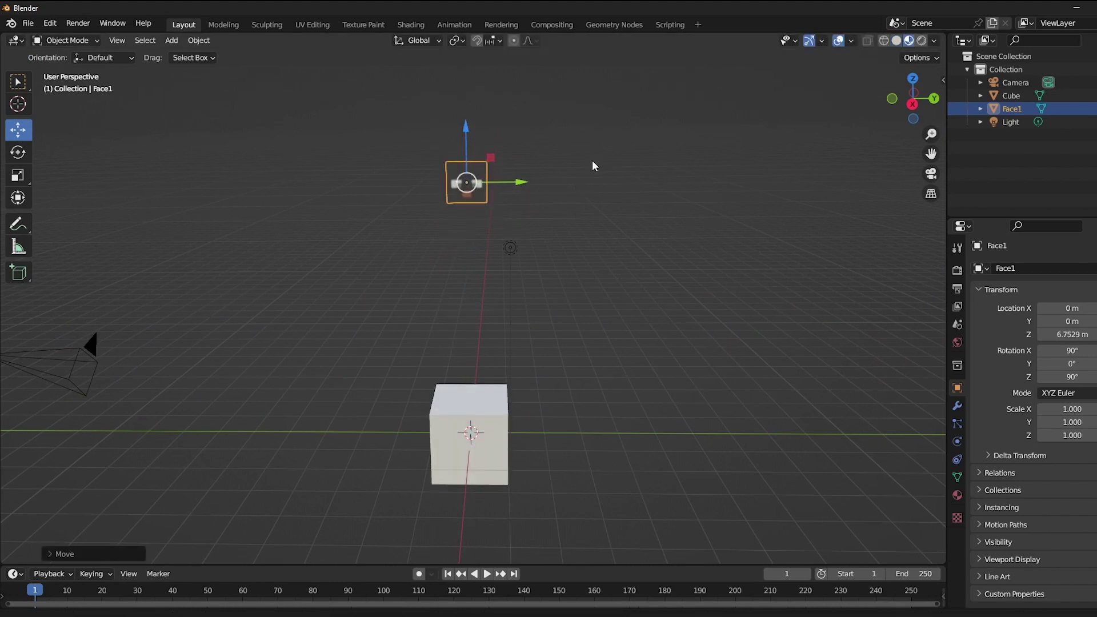
shift+middle_drag(592, 162, 653, 170)
key(KP_Decimal)
middle_drag(671, 349, 696, 327)
scroll(663, 330, down, 2)
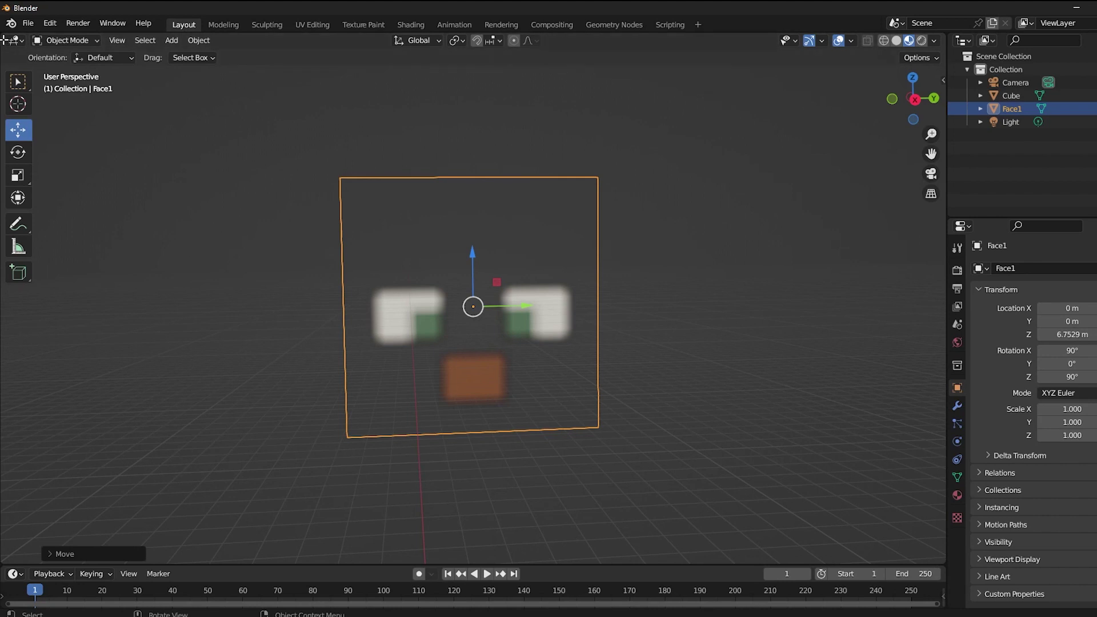
- Split the 3D viewport into two side-by-side areas, turn one into a Shader Editor and hide its sidebar
drag(3, 36, 425, 245)
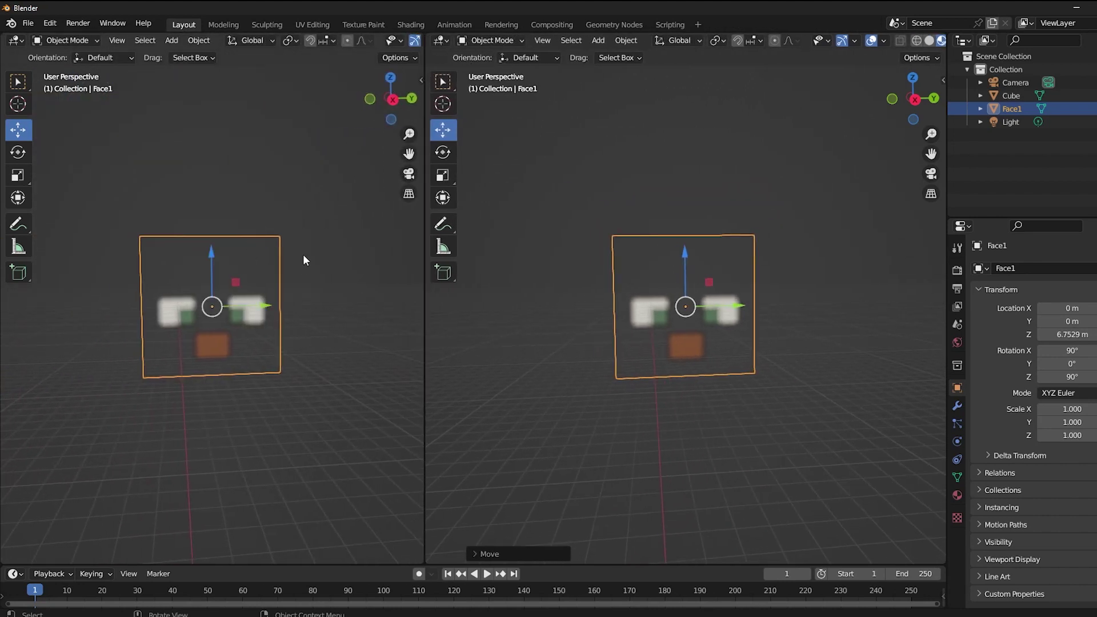
click(16, 41)
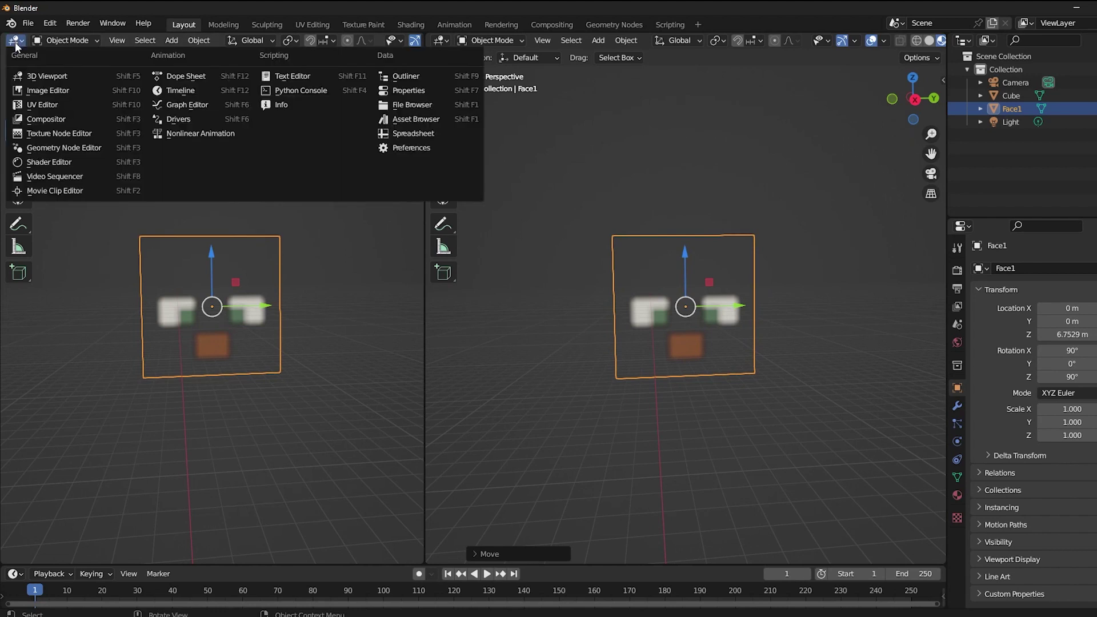
click(23, 164)
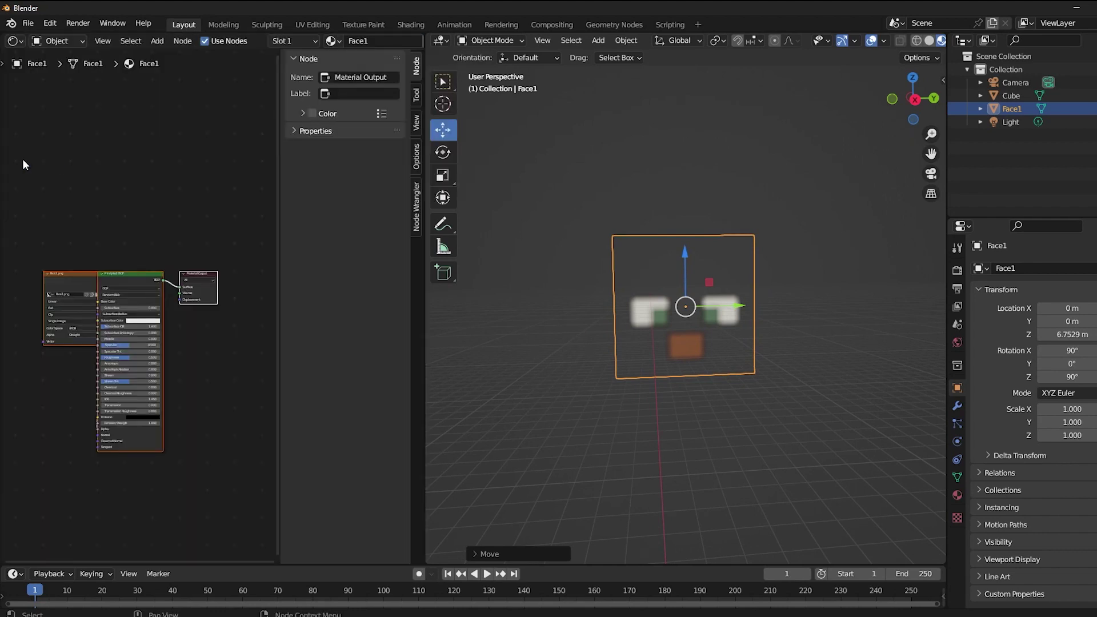
drag(278, 265, 350, 344)
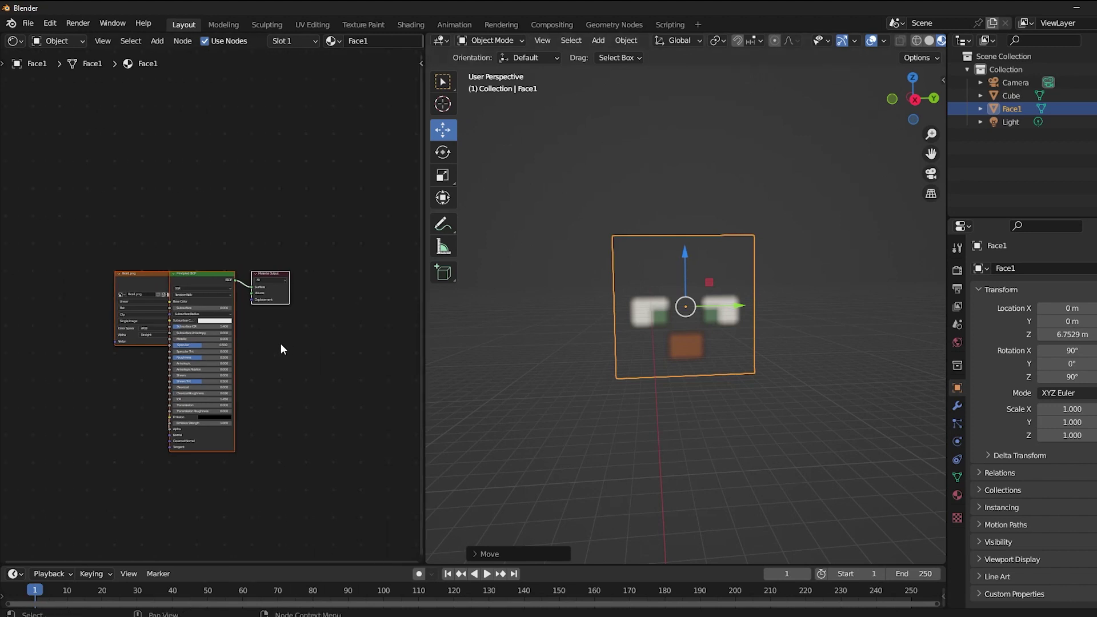
scroll(320, 309, up, 5)
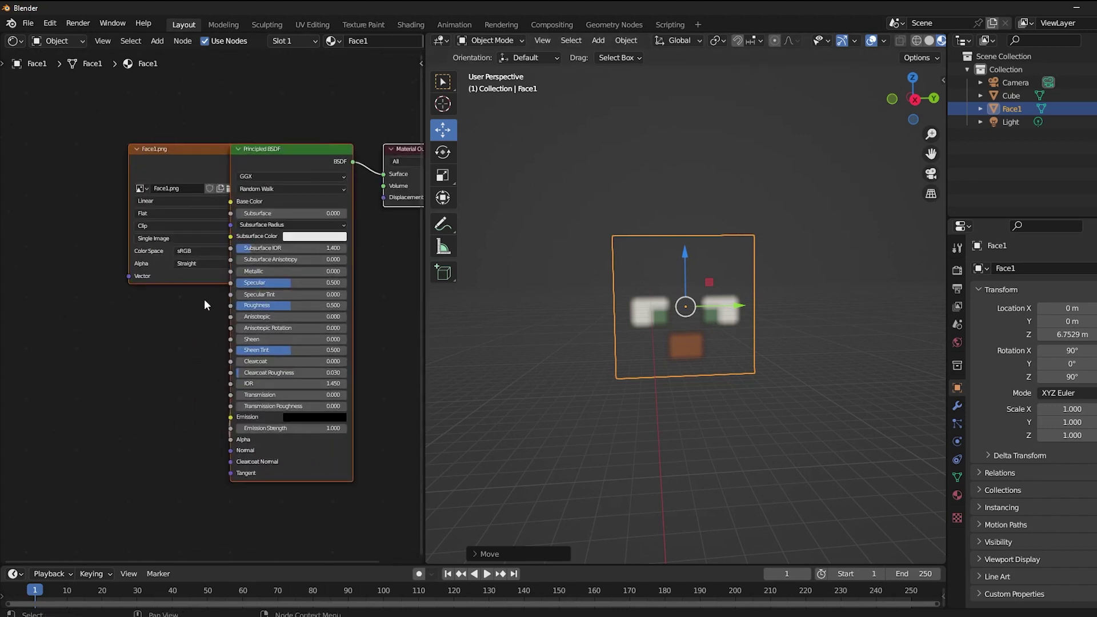
- Move the Face1.png texture node clear of the Principled BSDF node and set its interpolation to Closest
click(208, 137)
drag(207, 150, 152, 162)
scroll(153, 286, up, 2)
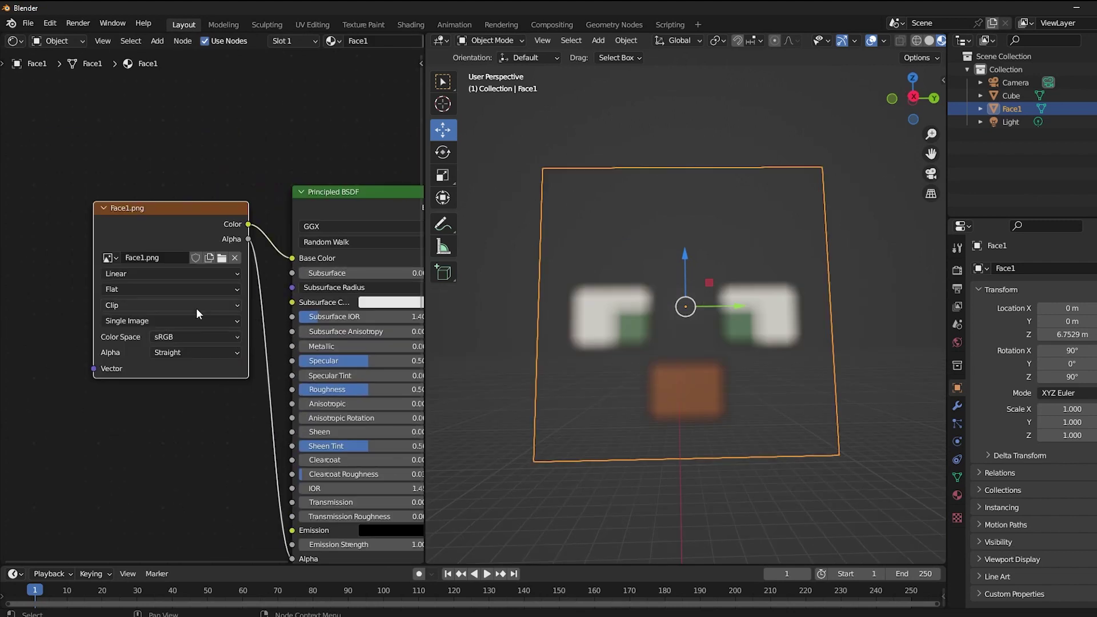
scroll(197, 308, up, 3)
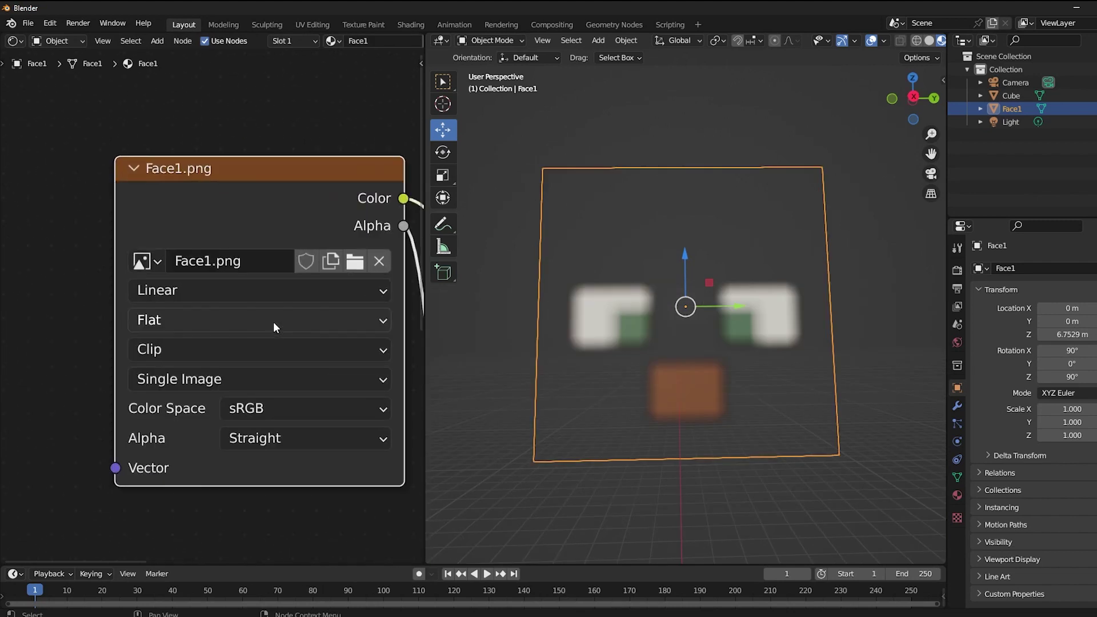
click(266, 293)
click(227, 341)
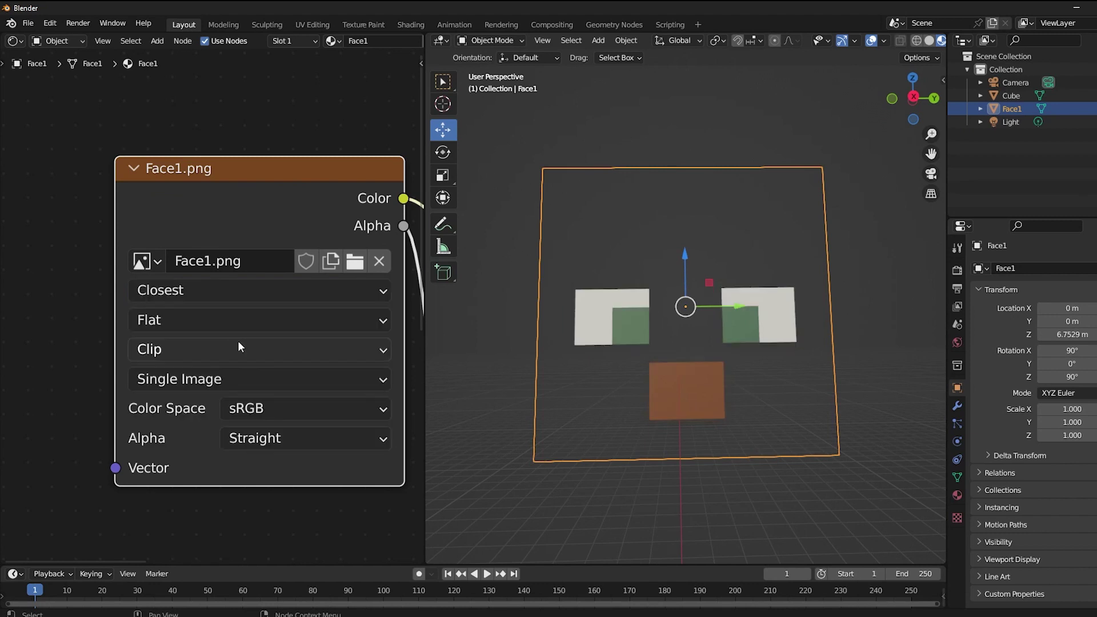
middle_drag(662, 426, 676, 402)
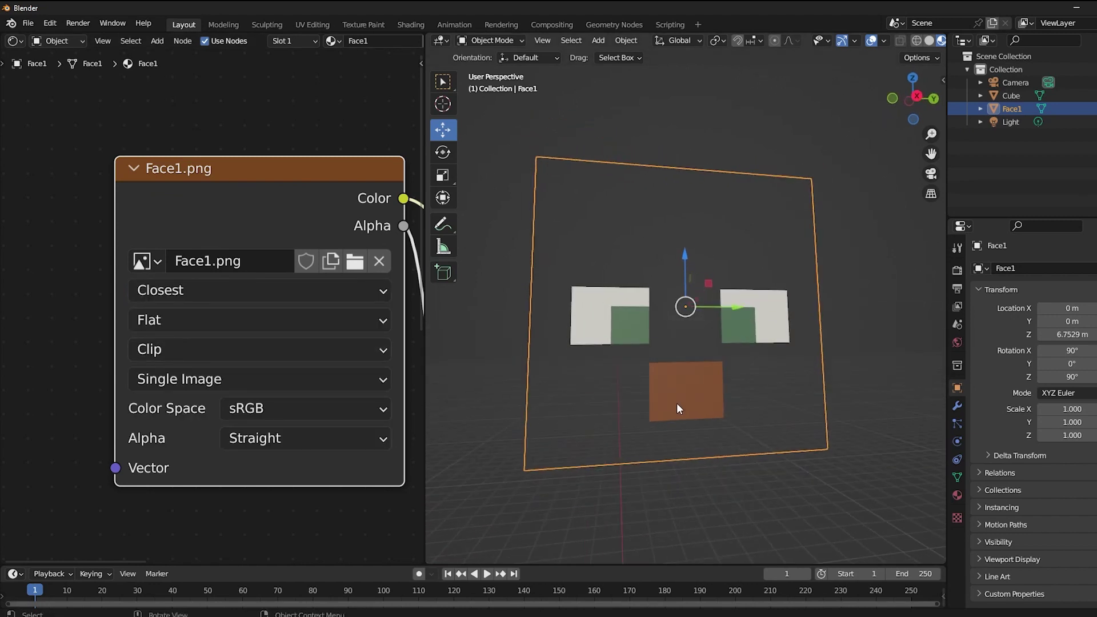
- Set the texture node's source to Image Sequence and load Face1.png through Face3.png from the TutorialFaces folder
click(183, 382)
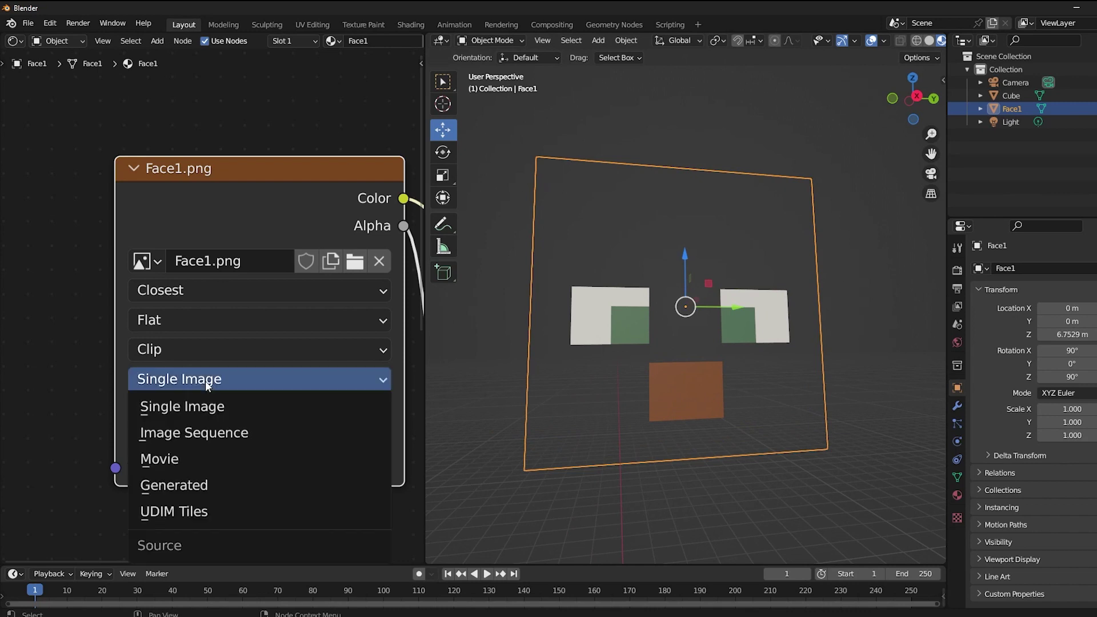
click(215, 435)
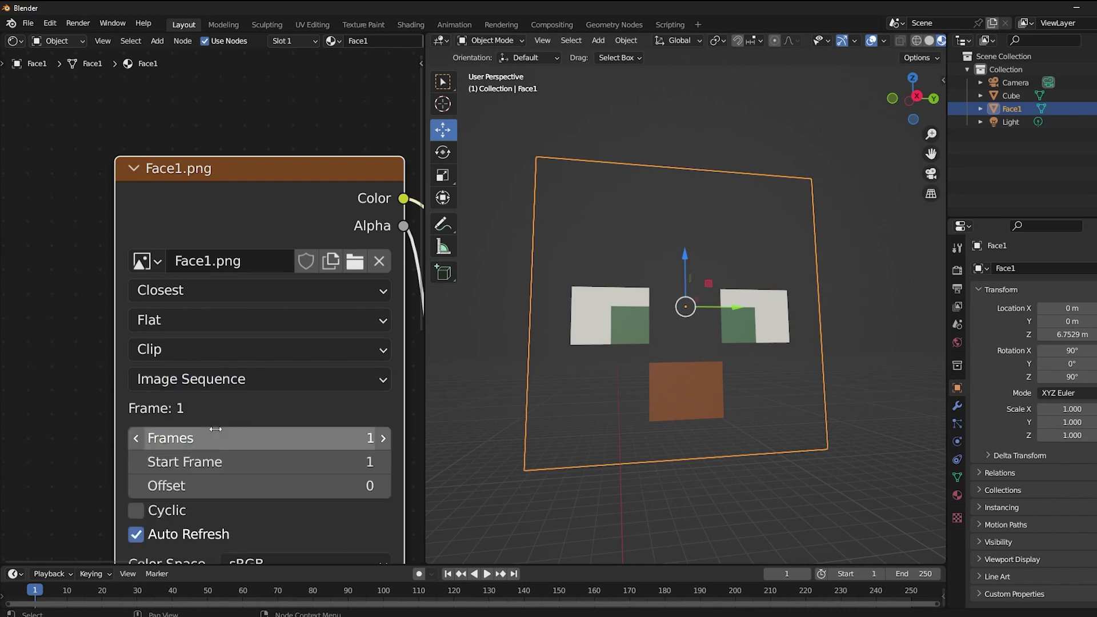
middle_drag(305, 406, 262, 330)
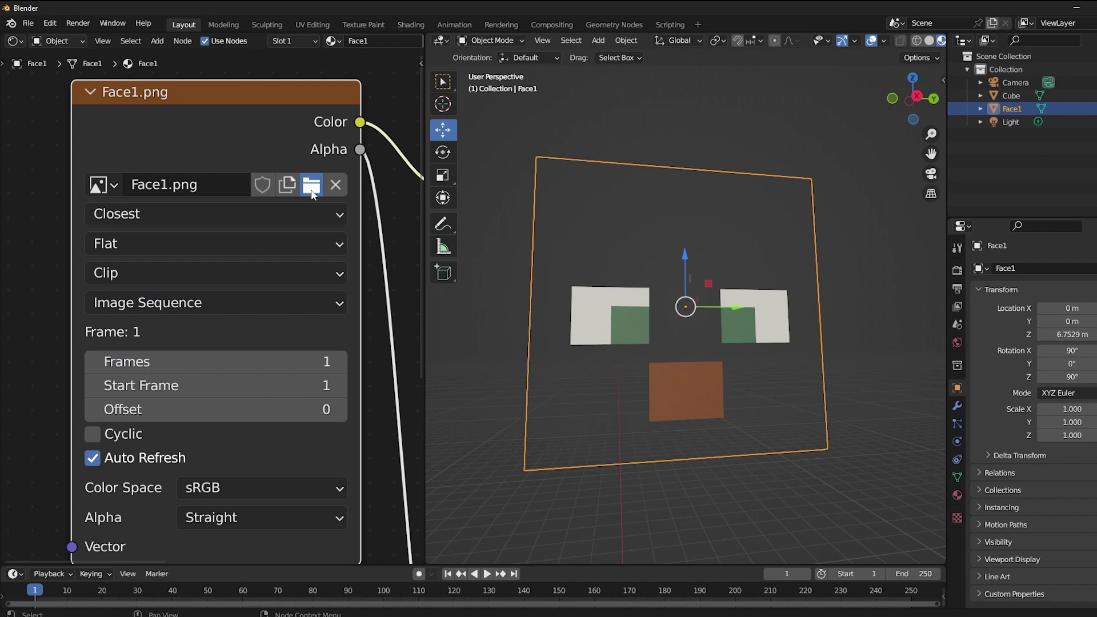
click(312, 192)
click(371, 201)
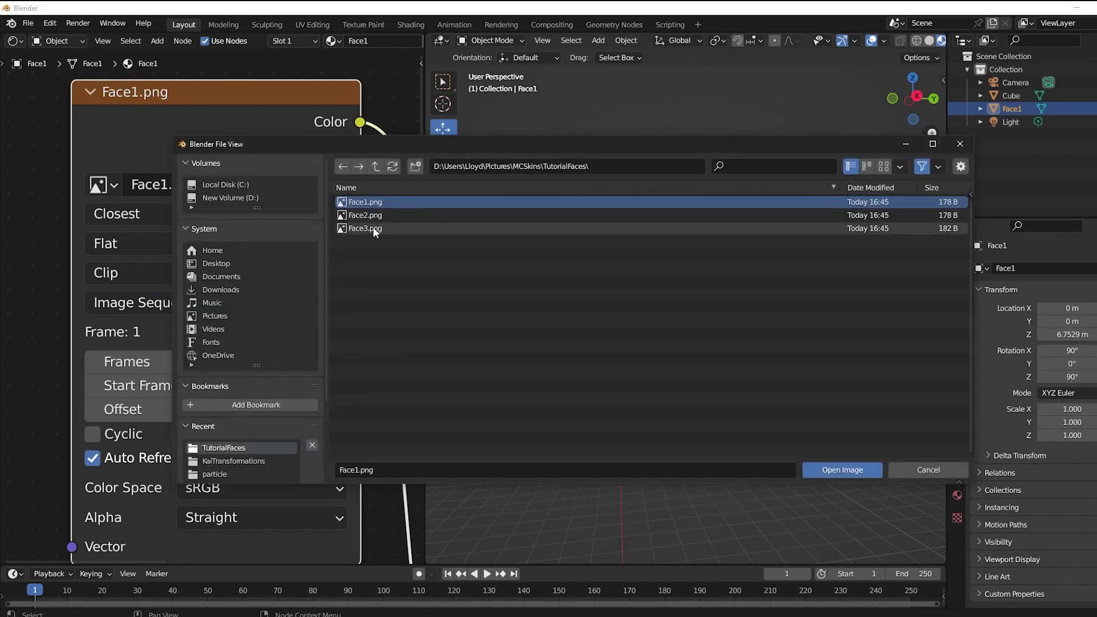
shift+click(374, 229)
click(841, 468)
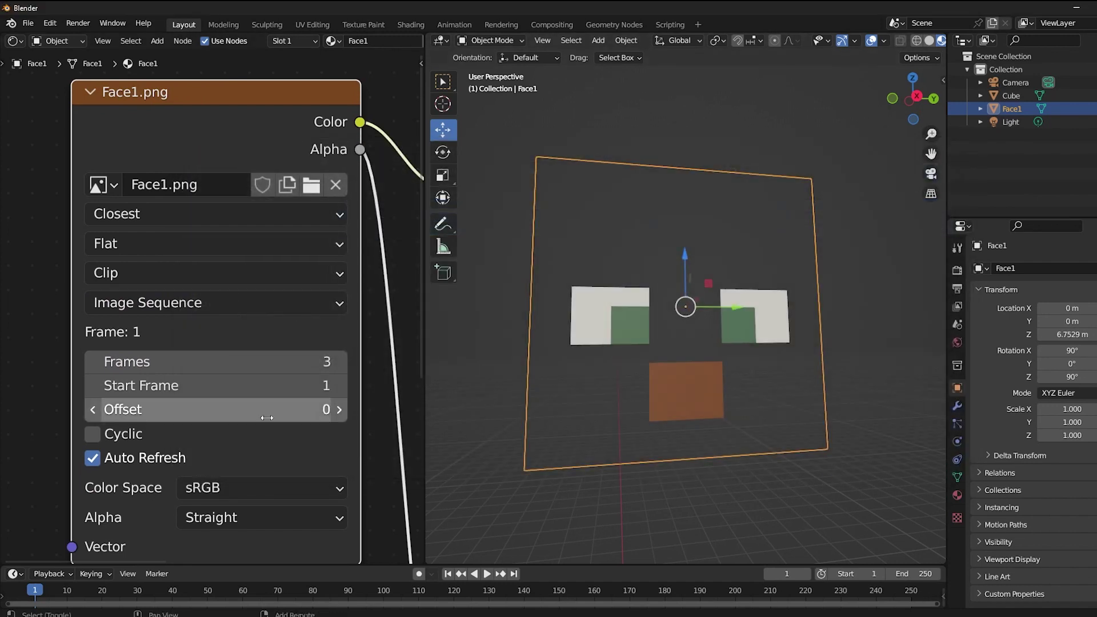
- Set the image sequence's Frames value to 1
shift+scroll(307, 405, down, 2)
middle_drag(313, 395, 324, 404)
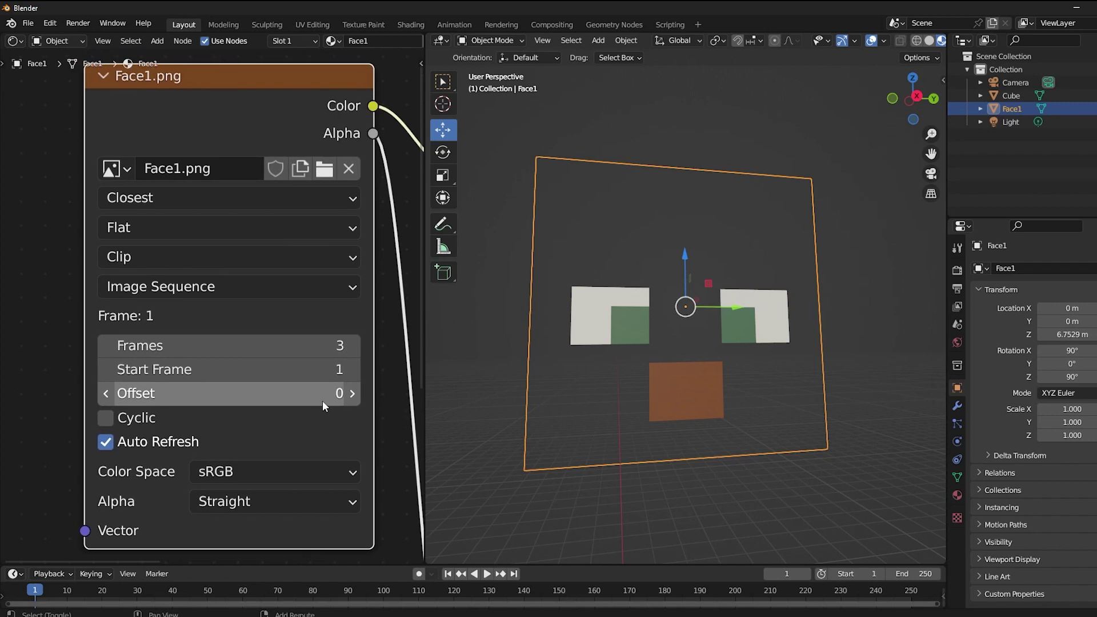
click(338, 350)
text(1)
key(Return)
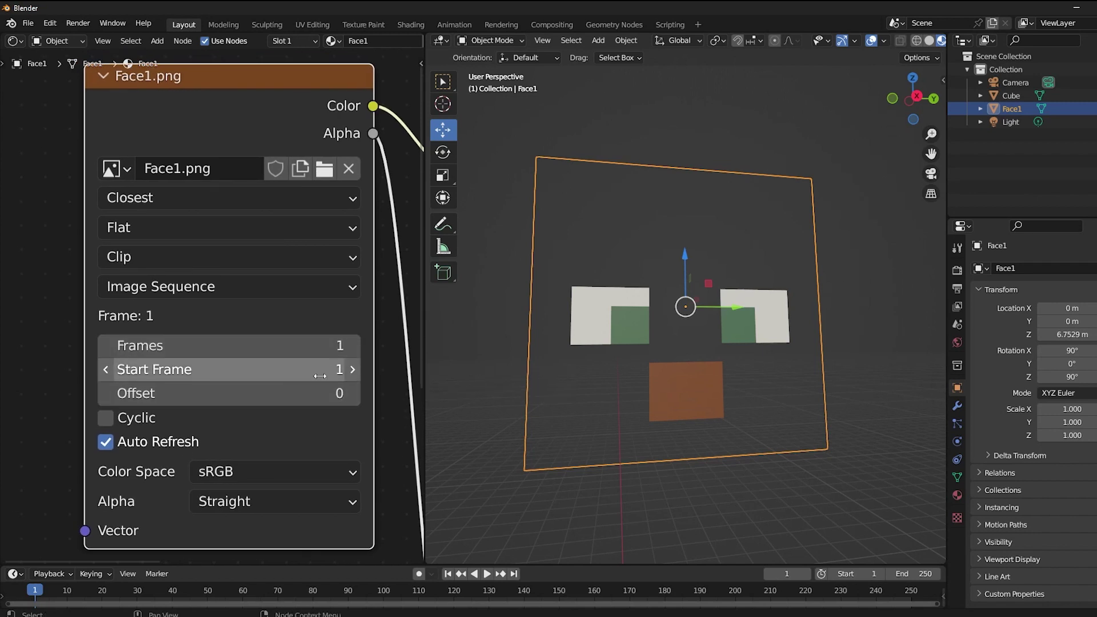
middle_drag(294, 429, 294, 399)
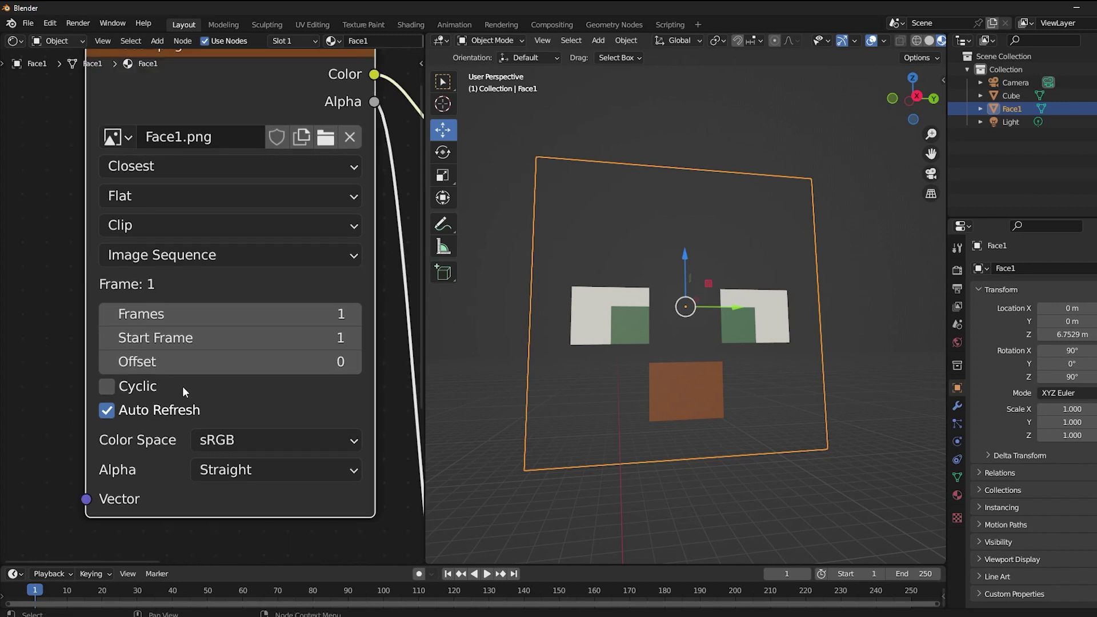
middle_drag(166, 382, 139, 400)
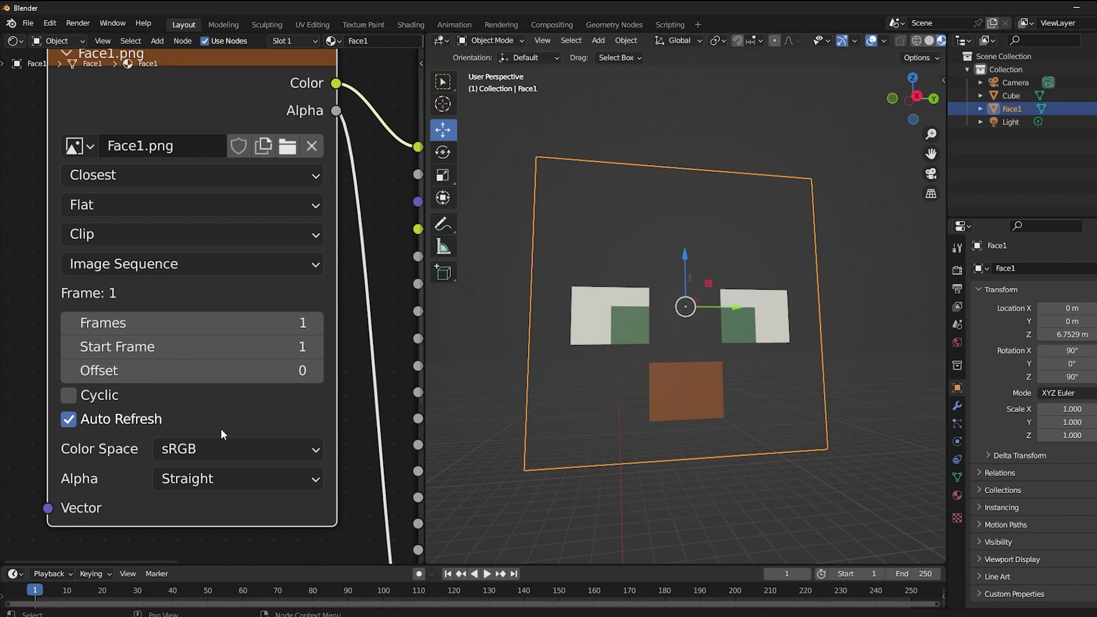
- Preview the facial expressions by stepping the image sequence's Offset up to 2 and returning it to 0
click(312, 376)
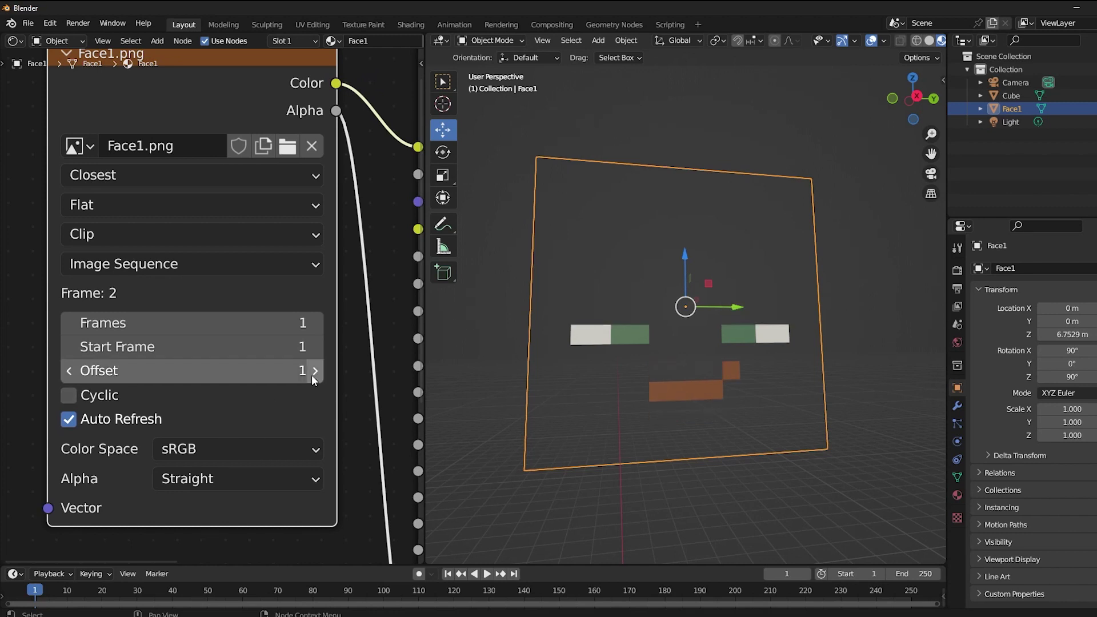
click(312, 376)
click(68, 373)
click(68, 373)
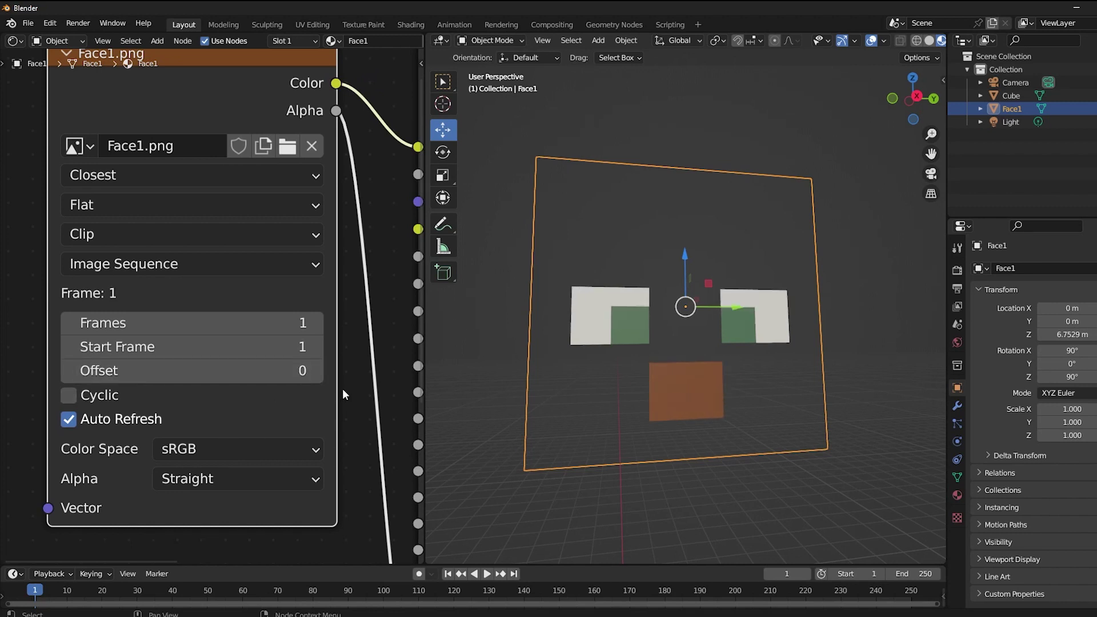
click(315, 372)
click(314, 372)
click(68, 372)
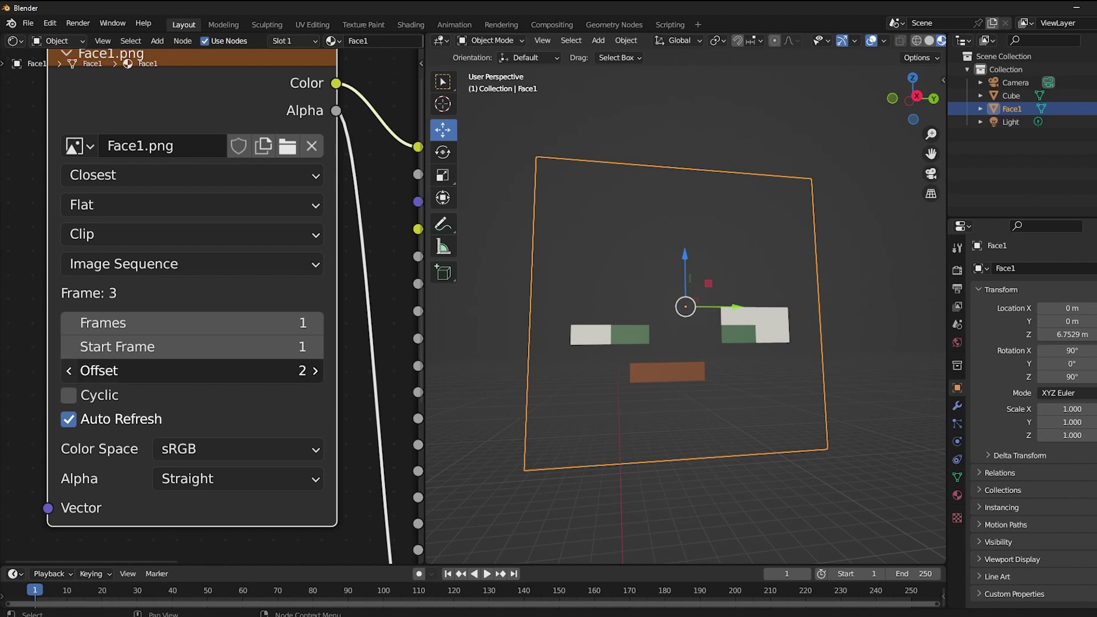
click(68, 373)
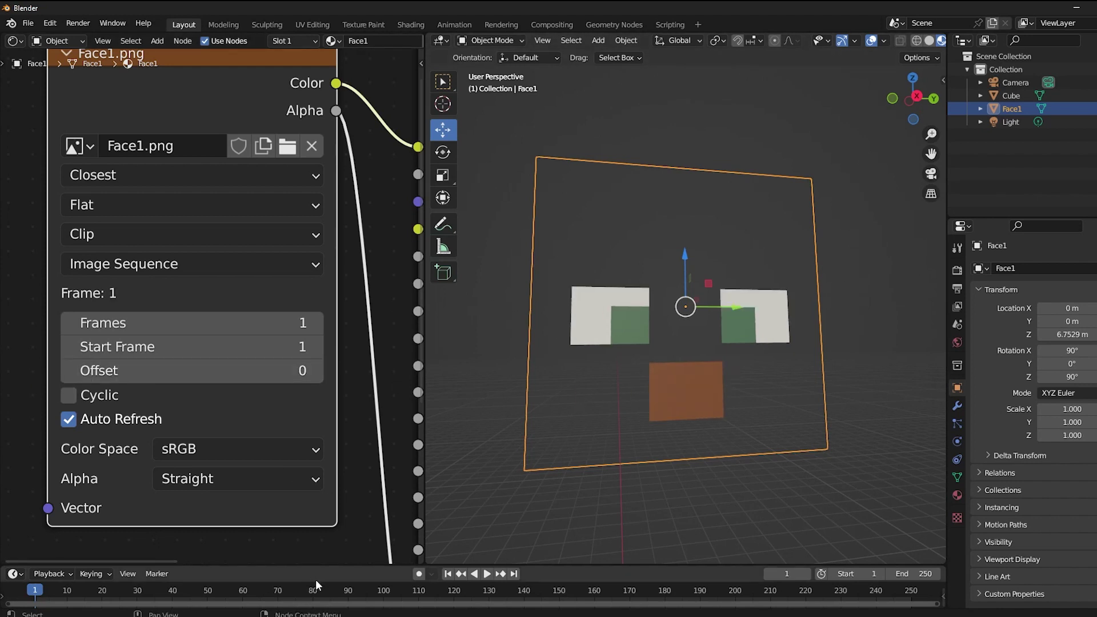
- Enlarge the timeline and insert a keyframe for the image sequence's Offset of 0 at frame 1
drag(354, 564, 375, 498)
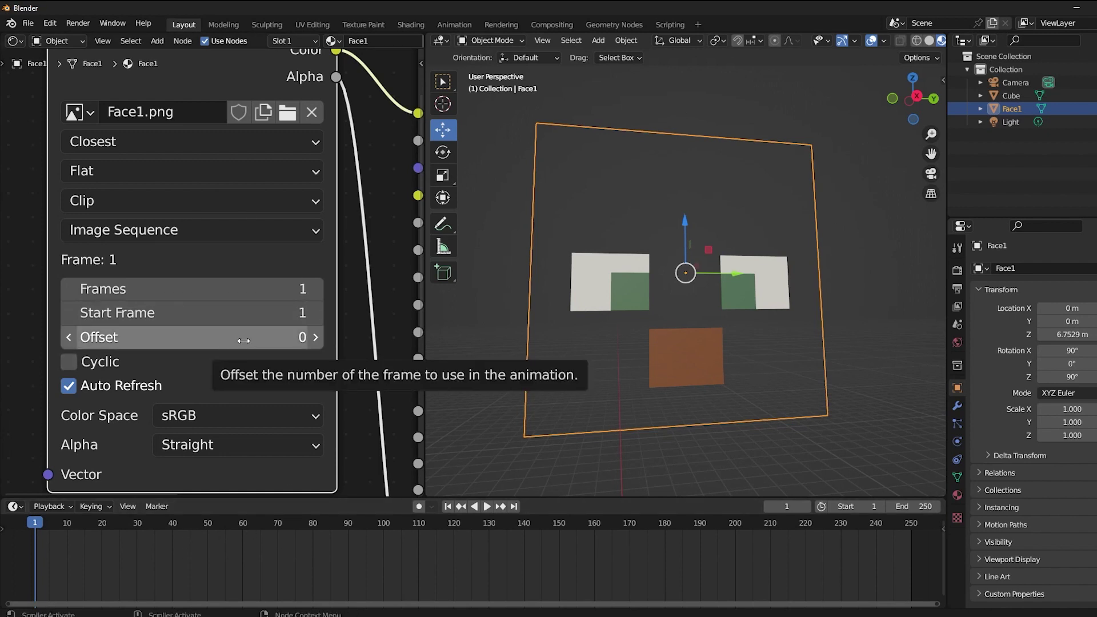
key(i)
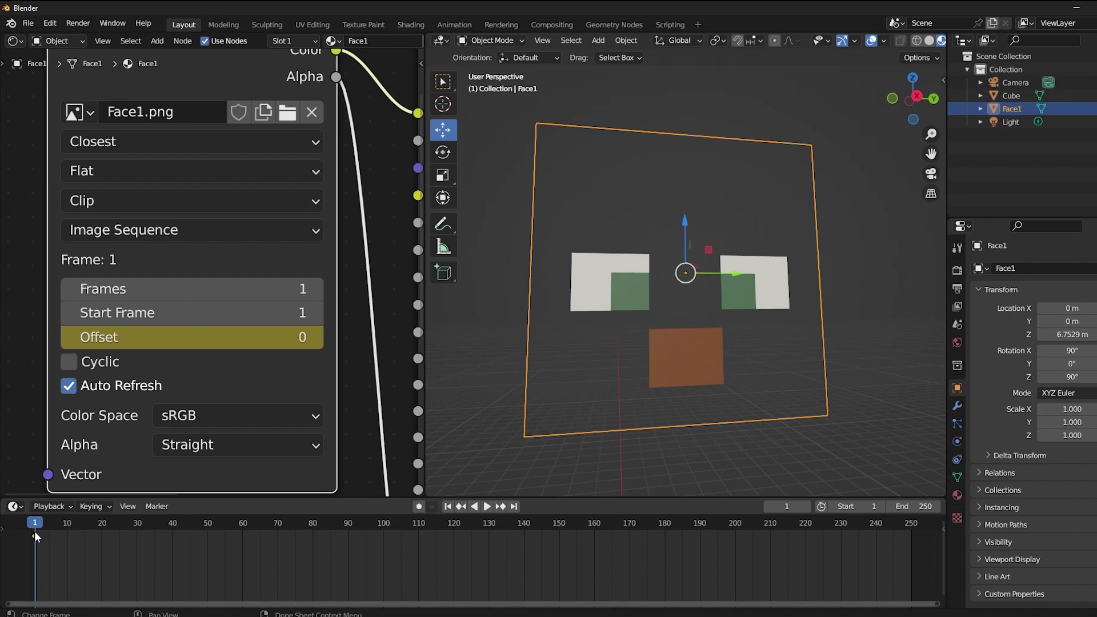
- Insert a keyframe for the image sequence's Offset of 2 at frame 5
drag(37, 522, 50, 523)
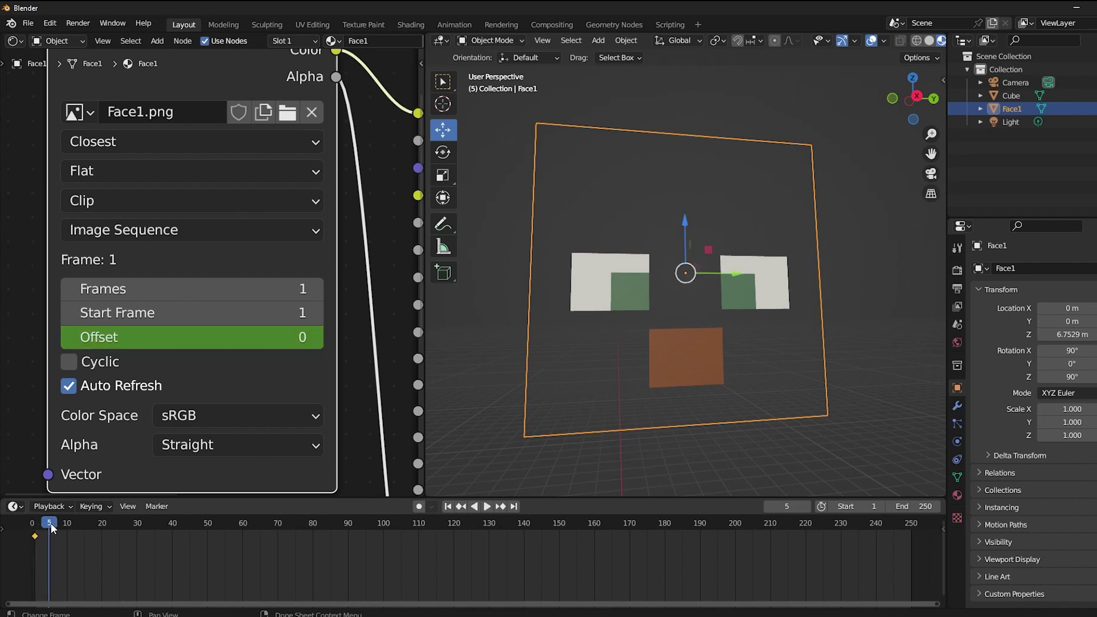
click(315, 339)
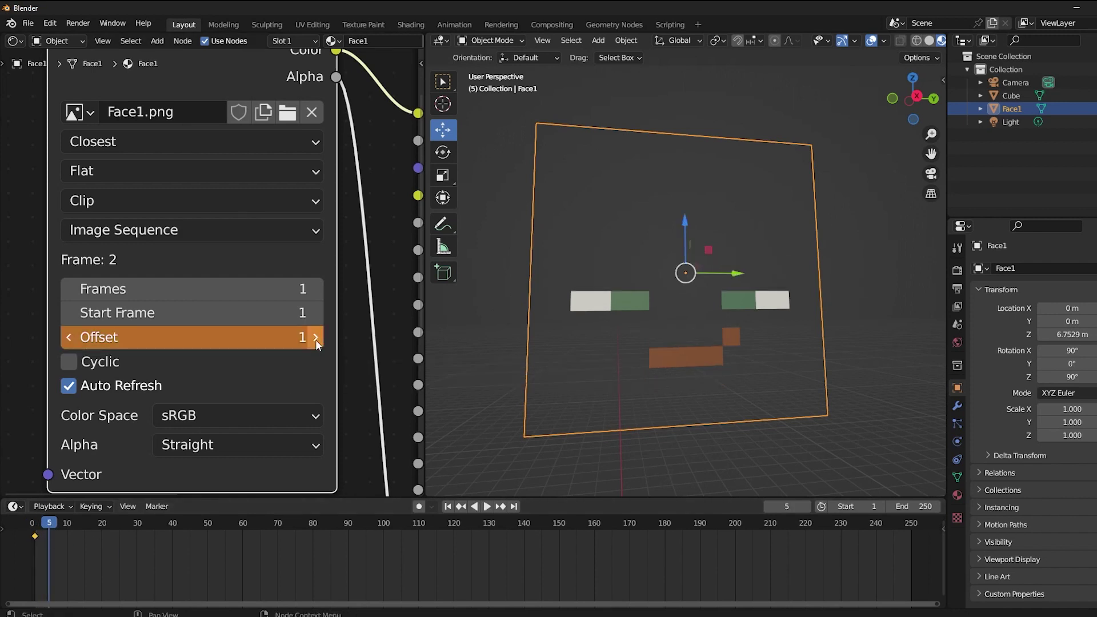
click(315, 339)
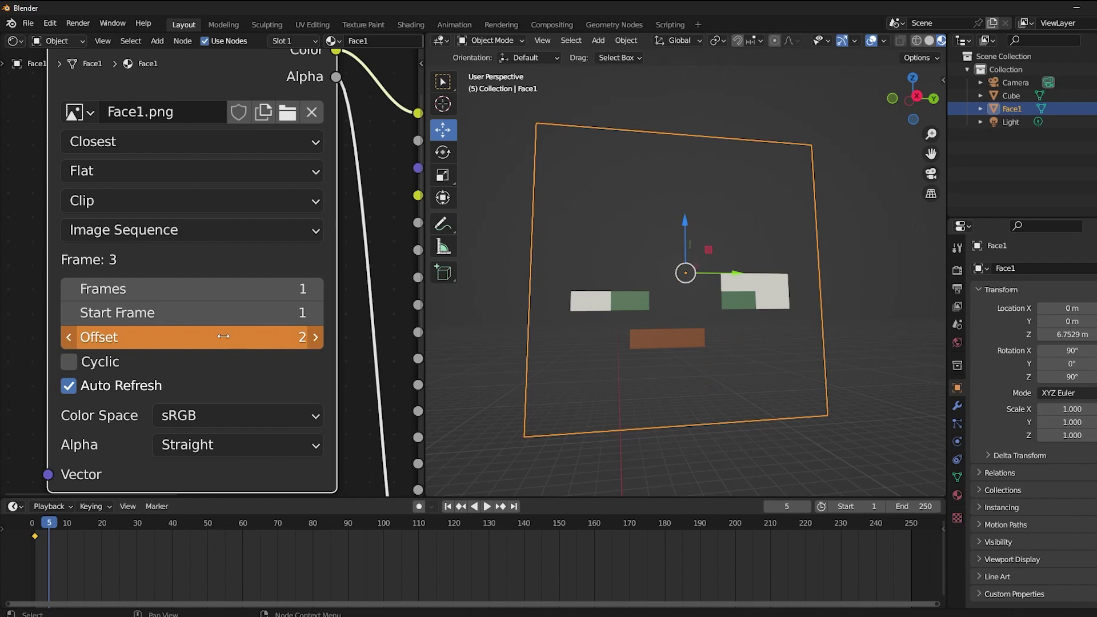
key(i)
- Examine the expression change between the keyframes at frames 1 and 5 by scrubbing and playing the animation
scroll(47, 549, up, 3)
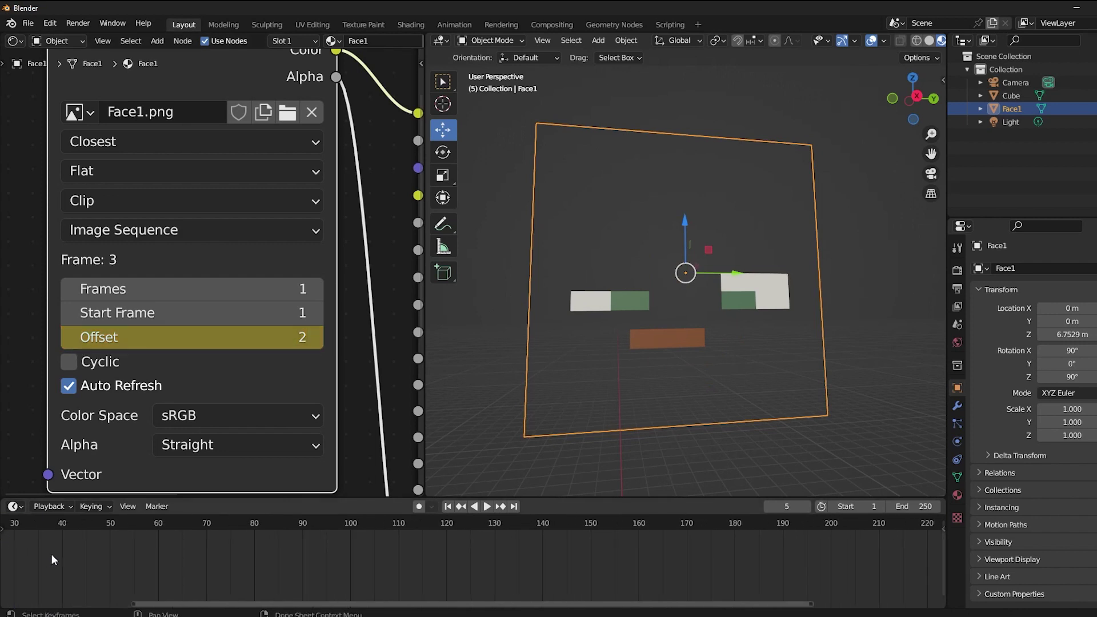
middle_drag(51, 553, 371, 575)
scroll(371, 570, up, 6)
middle_drag(83, 562, 352, 571)
scroll(352, 571, up, 4)
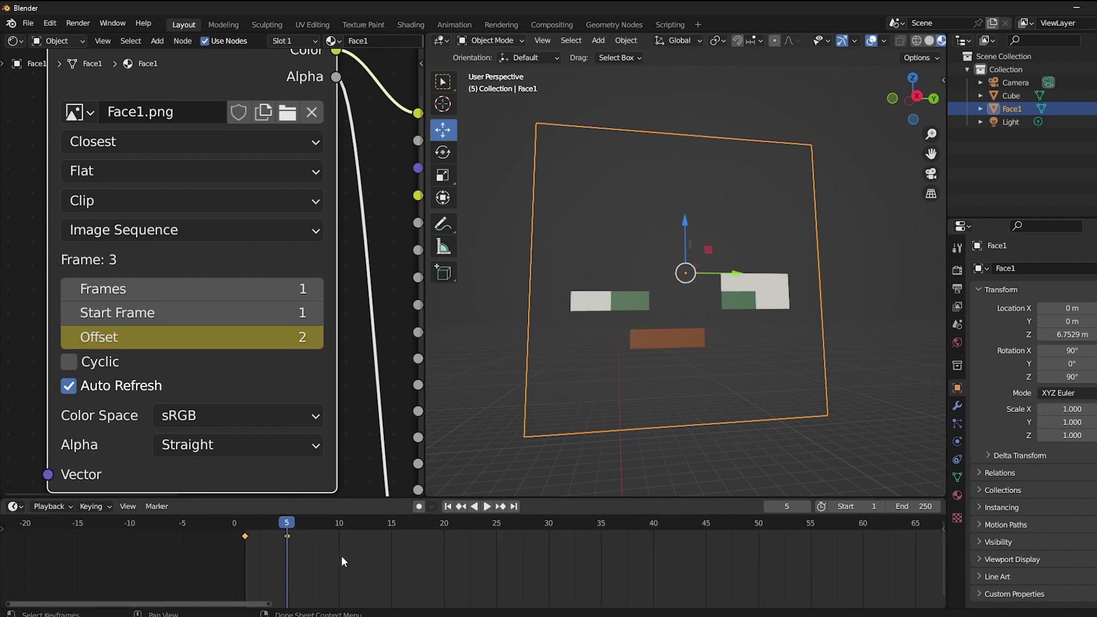
middle_drag(282, 555, 286, 557)
drag(256, 523, 284, 528)
key(space)
key(space)
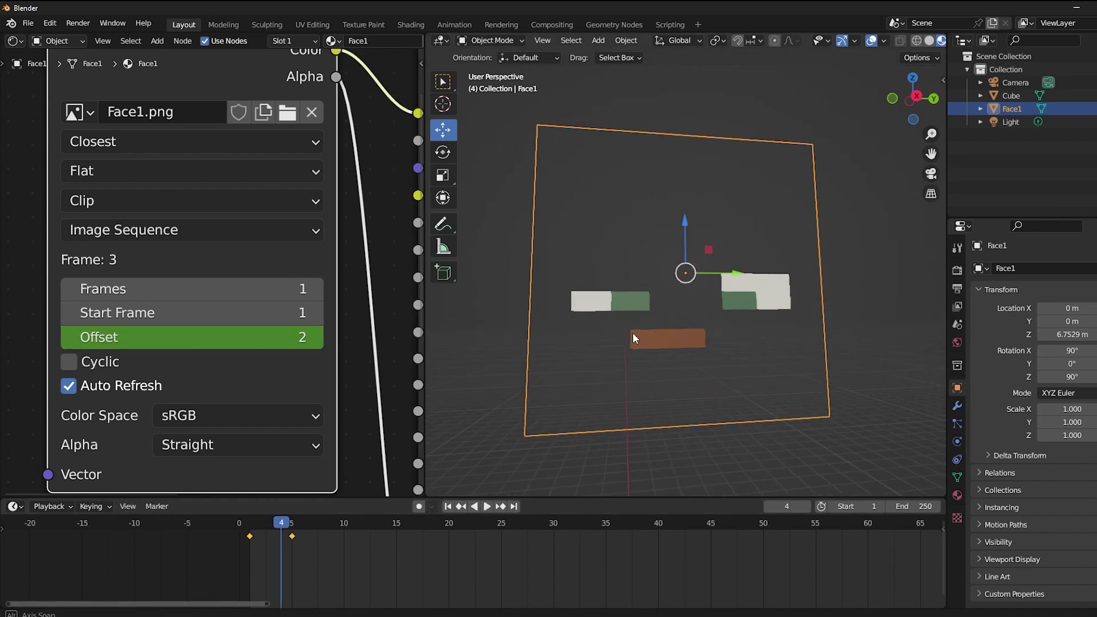
click(291, 531)
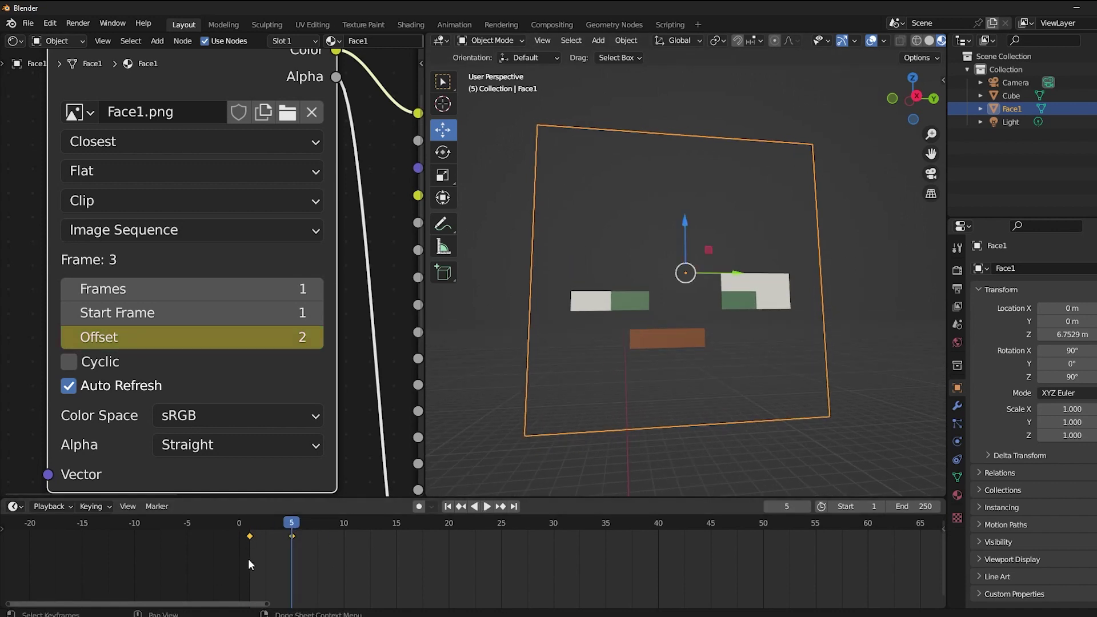
drag(261, 523, 250, 528)
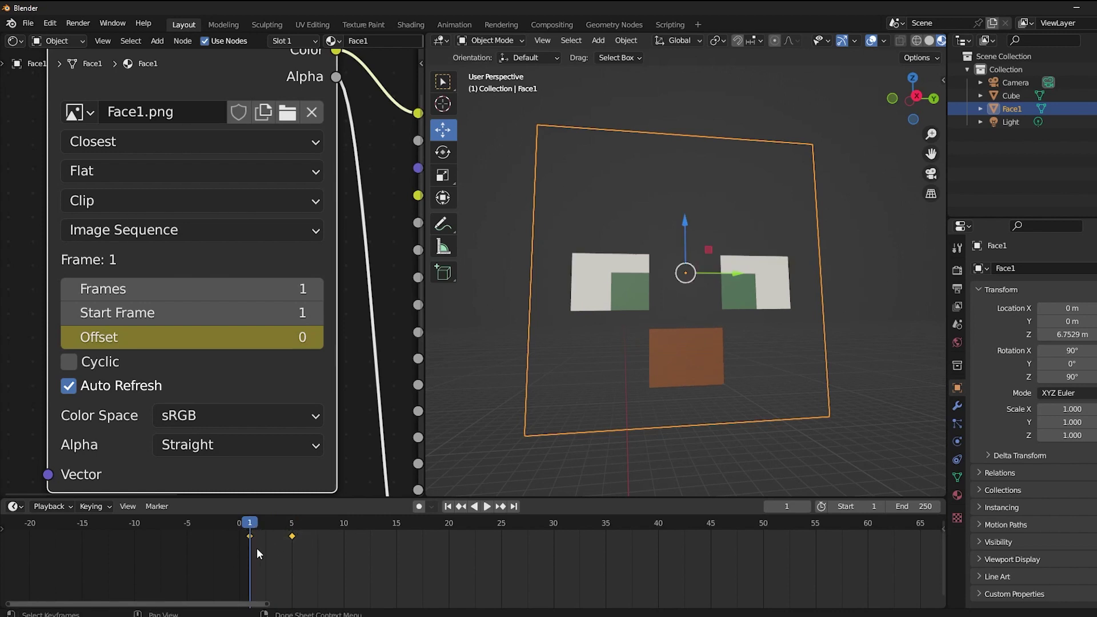
- Set the Offset keyframes' interpolation to Constant and play back the change from frame 1 to frame 5
key(t)
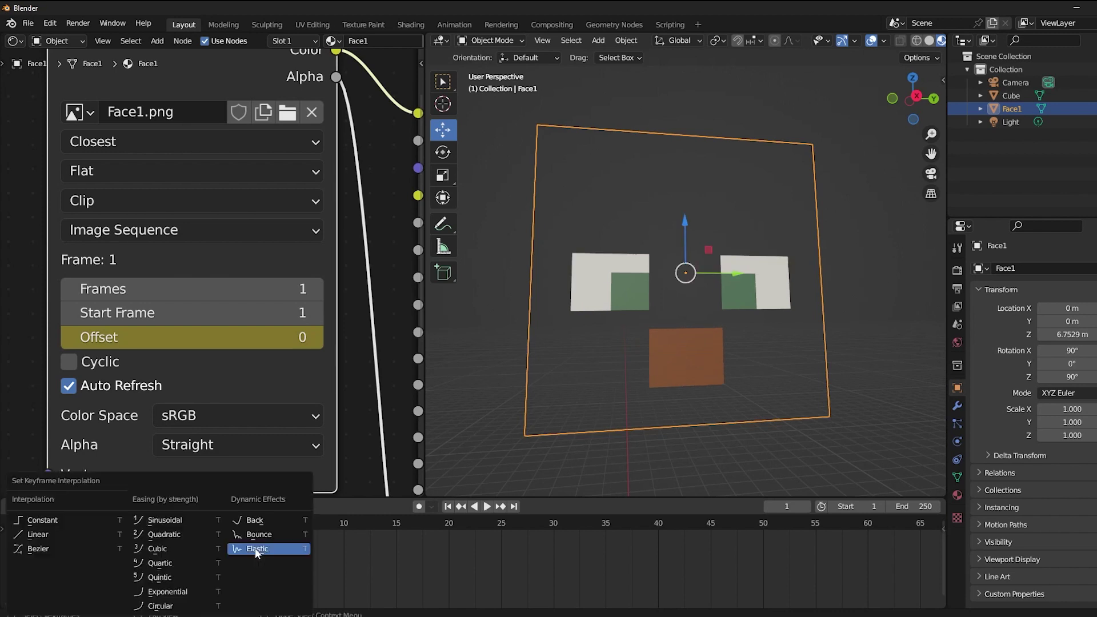
click(34, 520)
key(space)
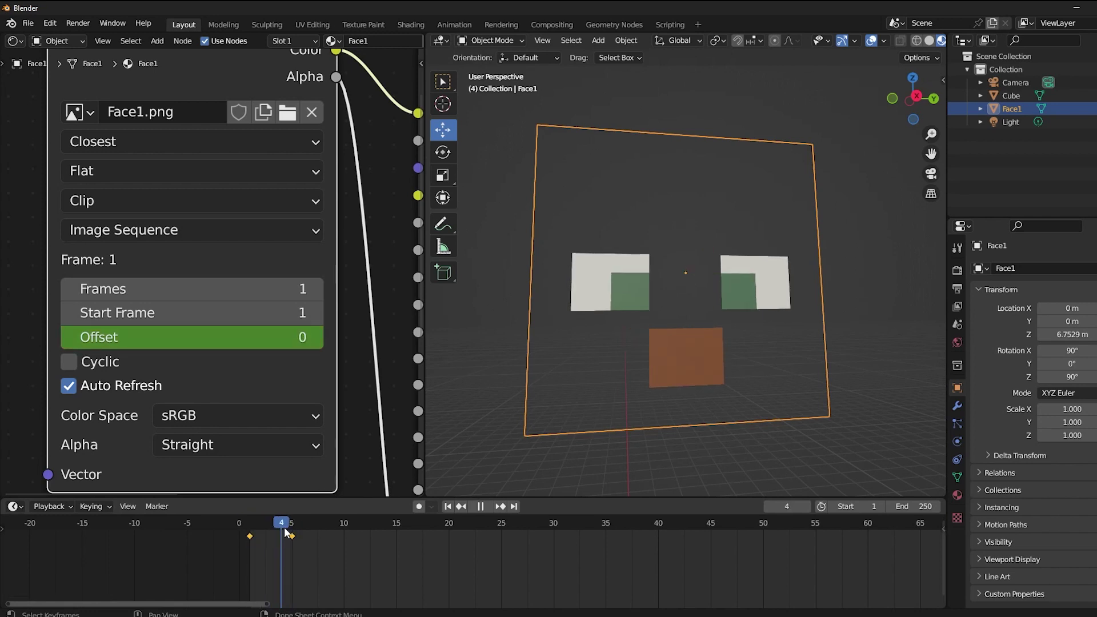
key(space)
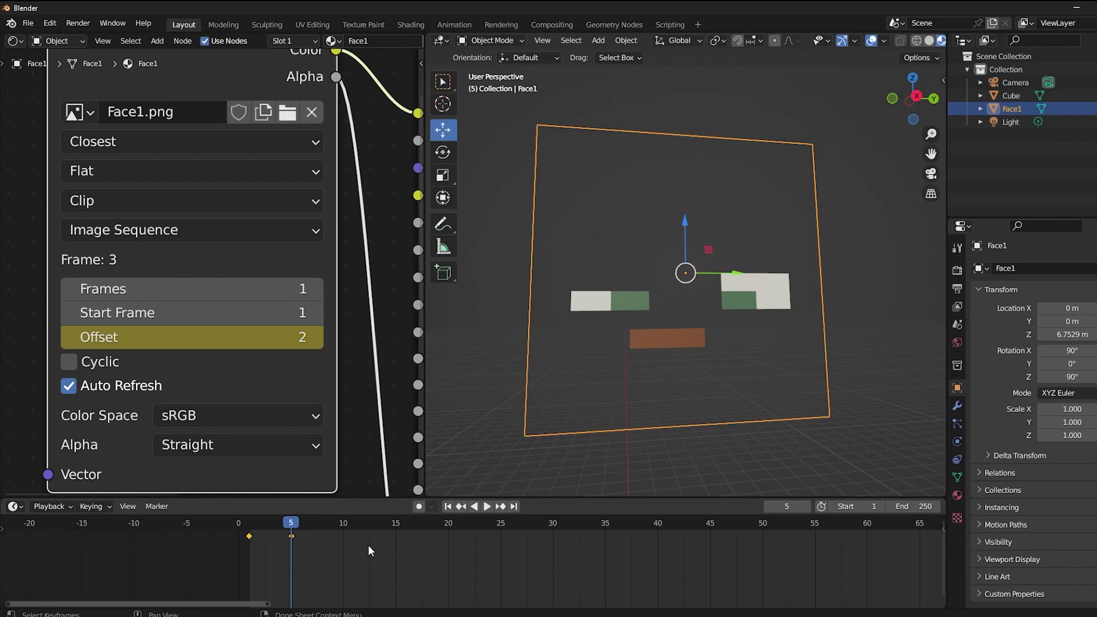
- Insert a keyframe for the image sequence's Offset of 1 at frame 19
middle_drag(367, 544, 299, 571)
key(space)
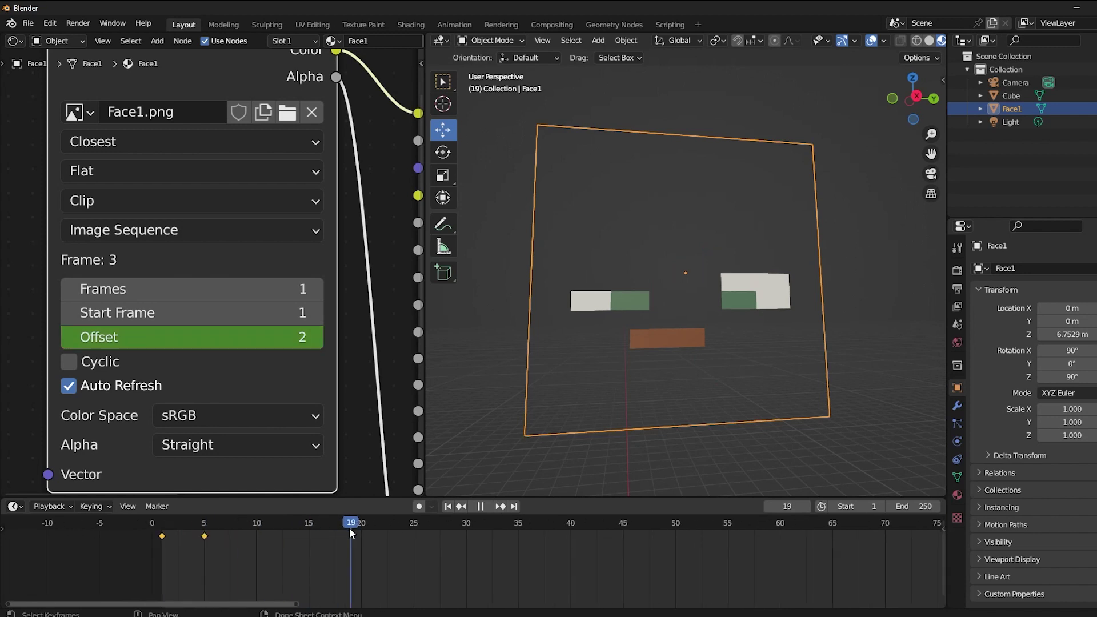
key(space)
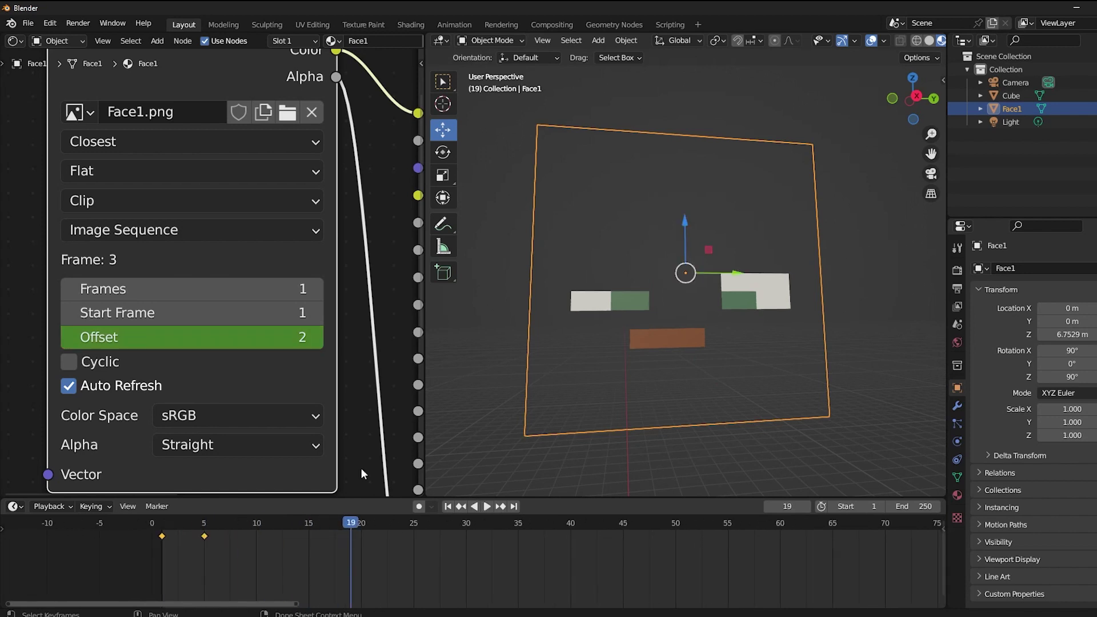
click(301, 342)
key(Return)
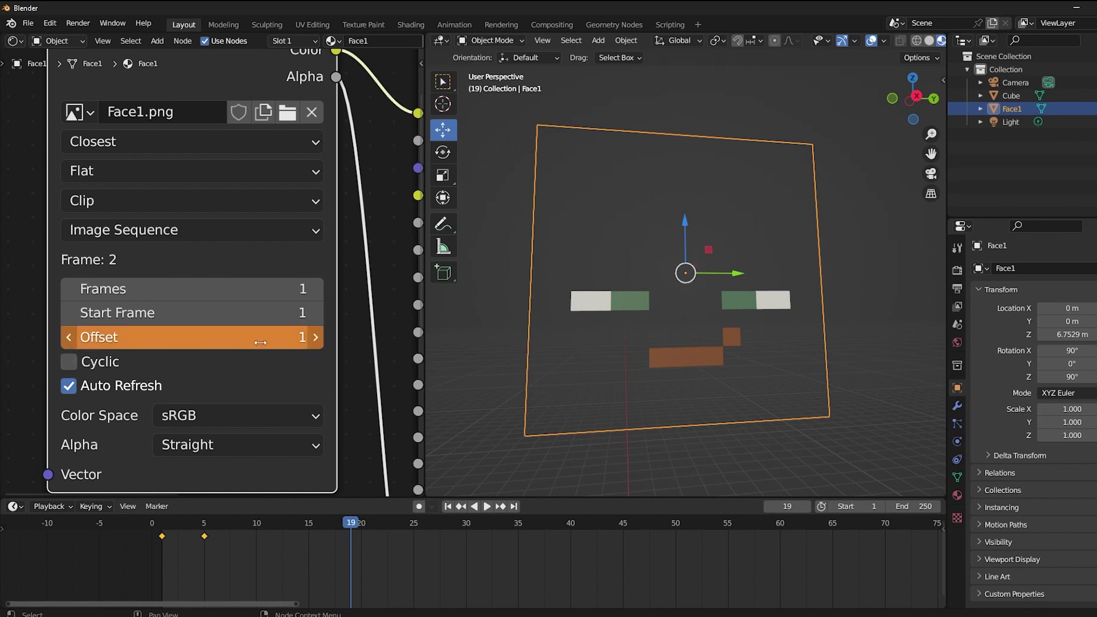
key(i)
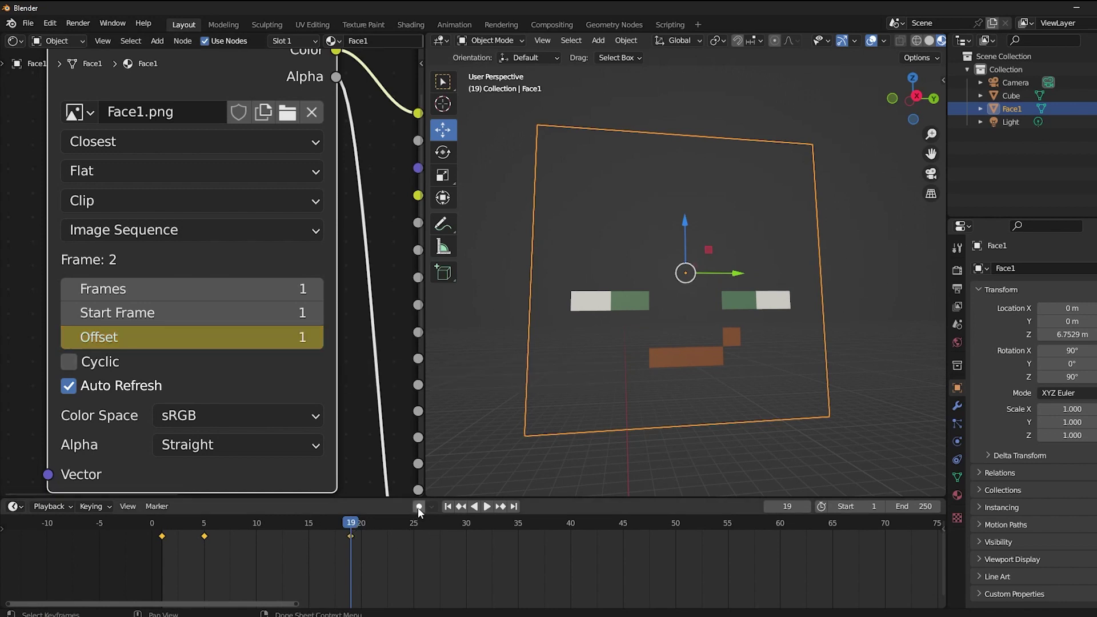
- Turn on auto keying and keyframe the Offset at 0 on frame 34 and at 1 on frame 47
click(508, 532)
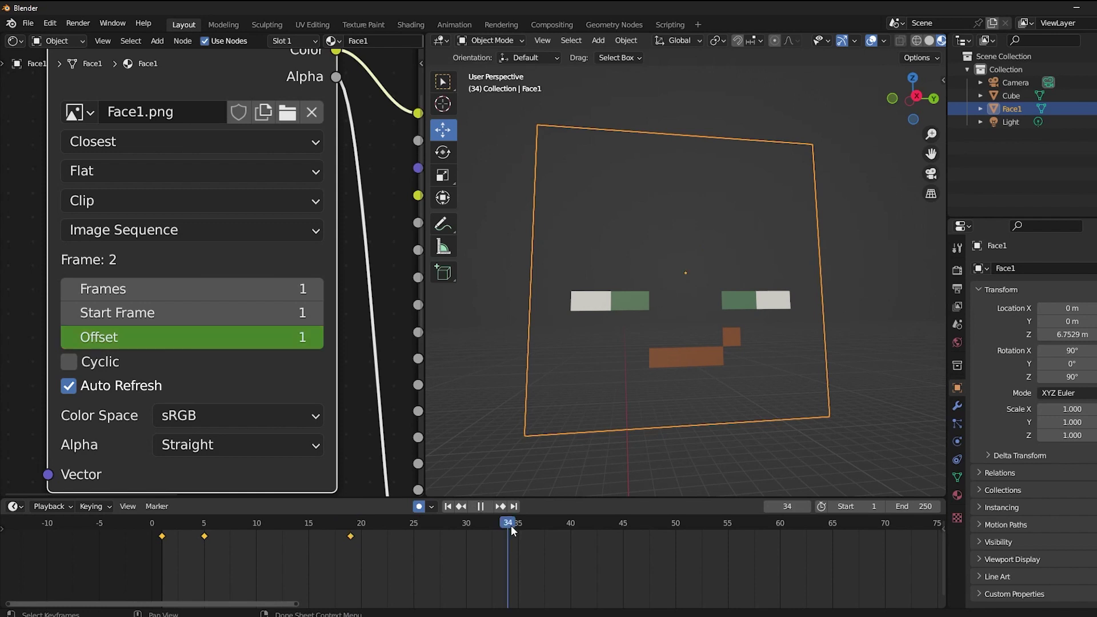
click(315, 337)
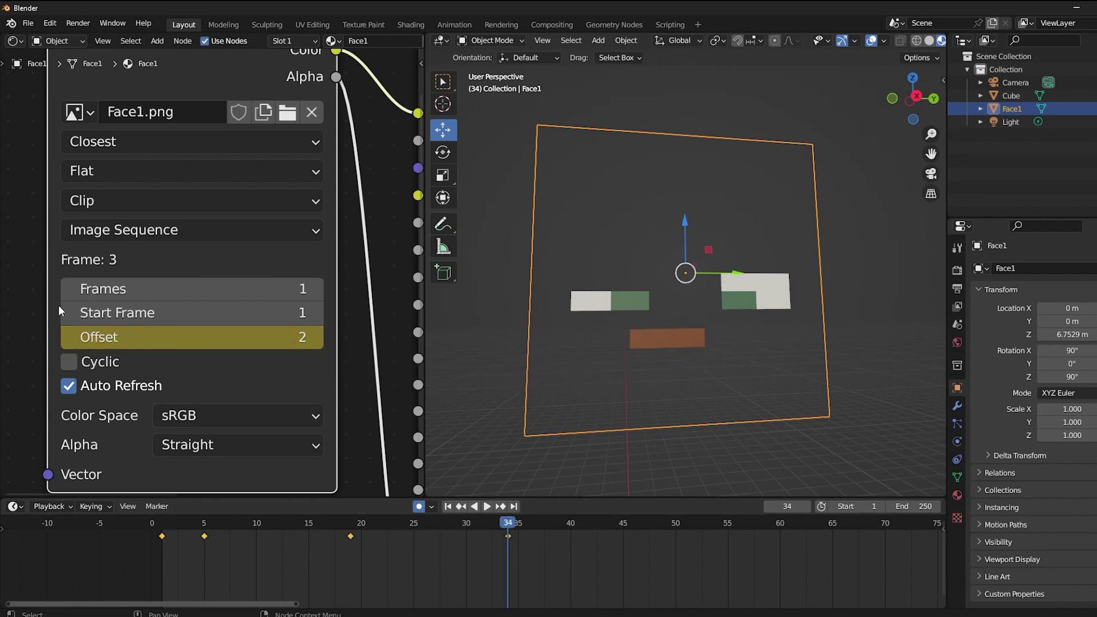
key(BackSpace)
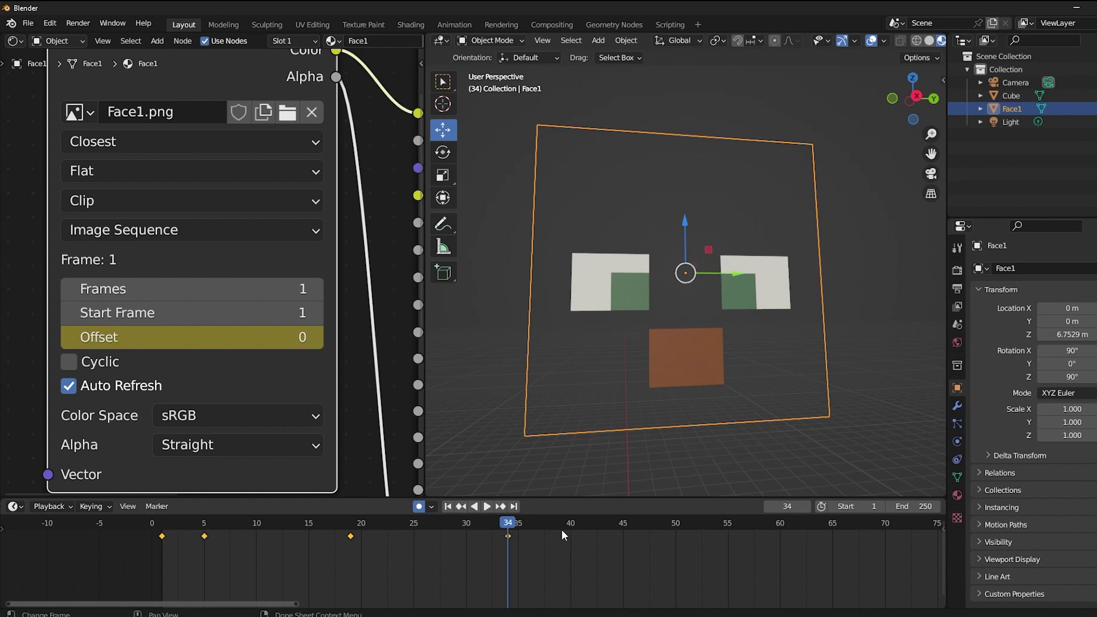
click(642, 532)
click(315, 336)
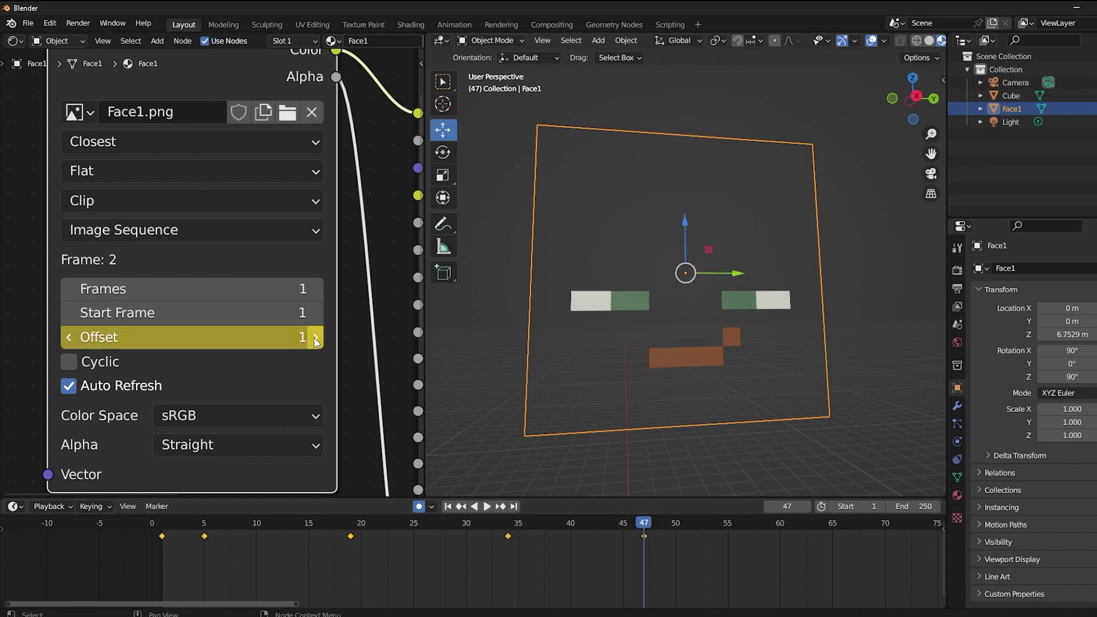
- Play the facial animation from the first frame to review the expression changes
key(shift+Left)
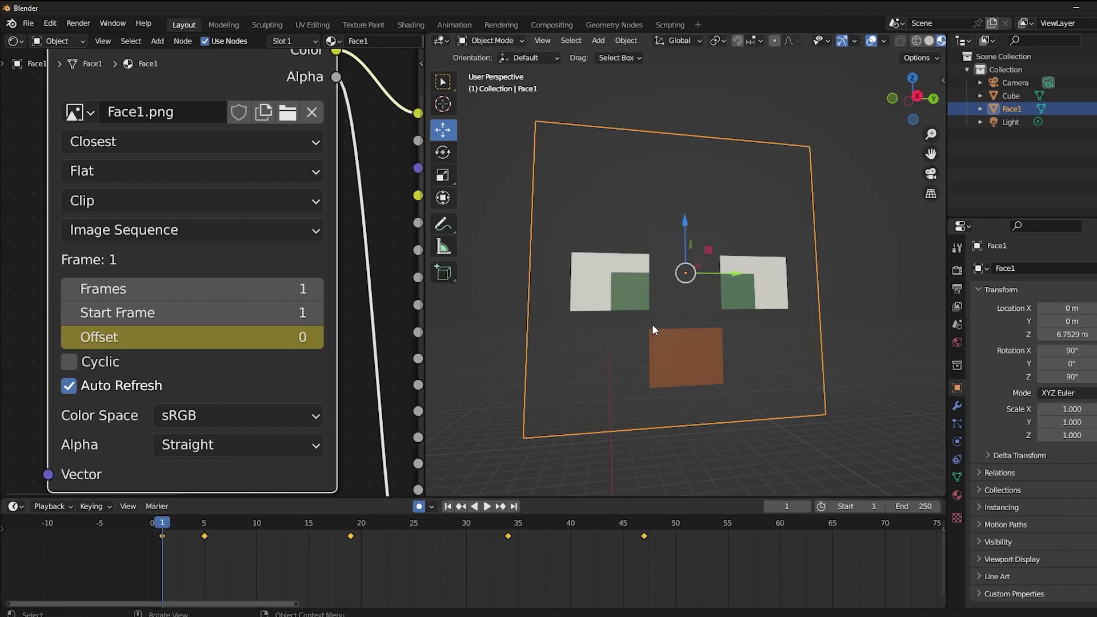
key(space)
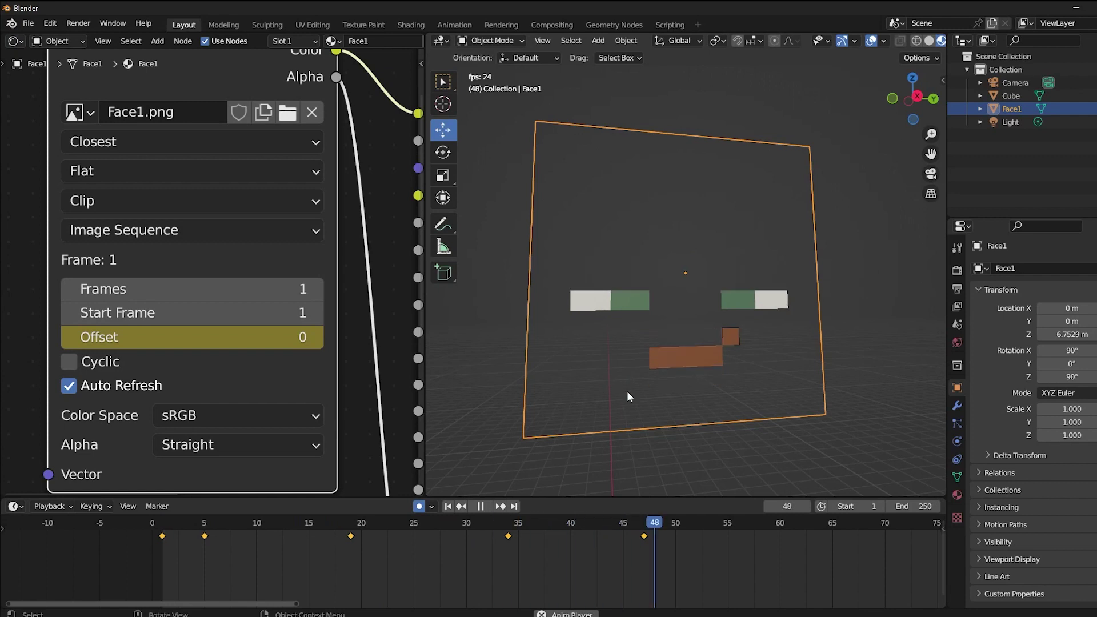
key(space)
click(166, 523)
key(space)
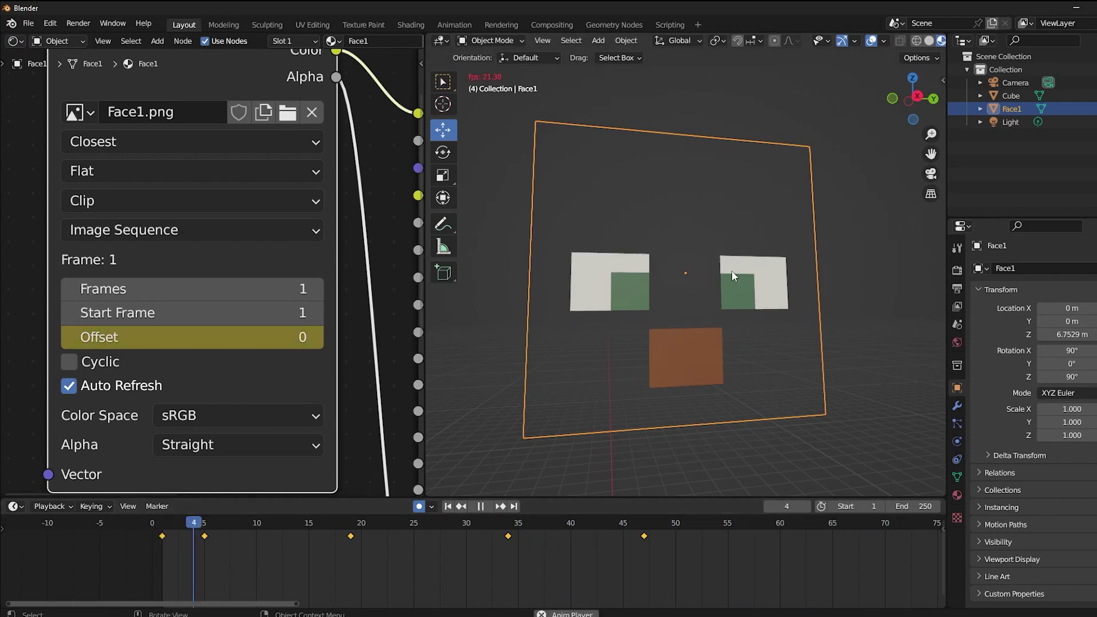
key(space)
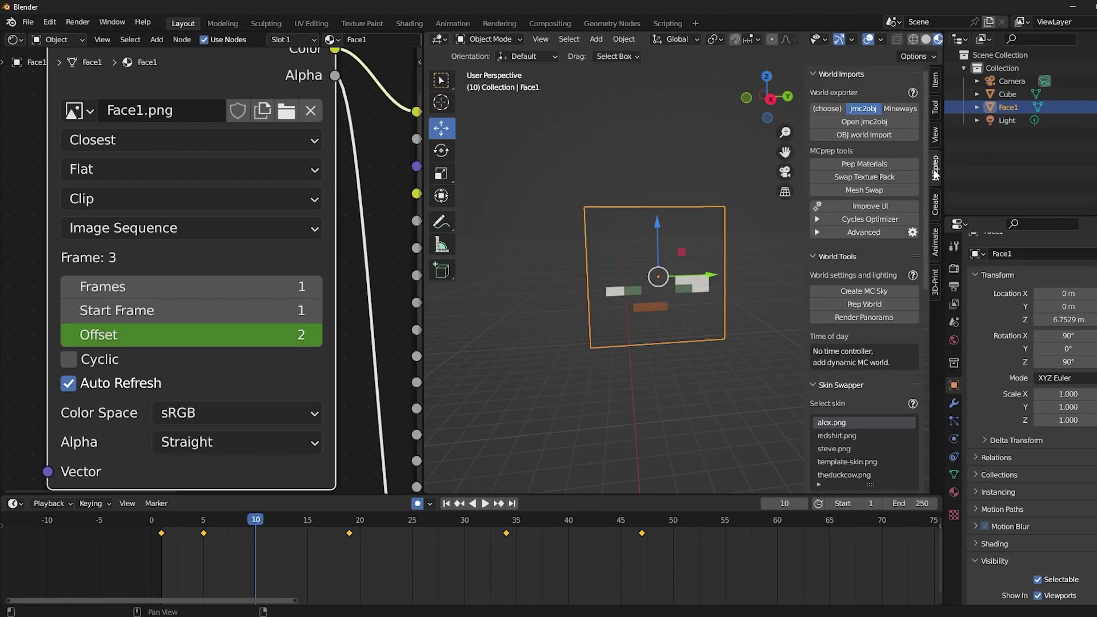
- Find the Simple Player rig in MCprep's mob spawner with the filter "simp" and spawn it
scroll(869, 343, down, 2)
scroll(872, 423, down, 6)
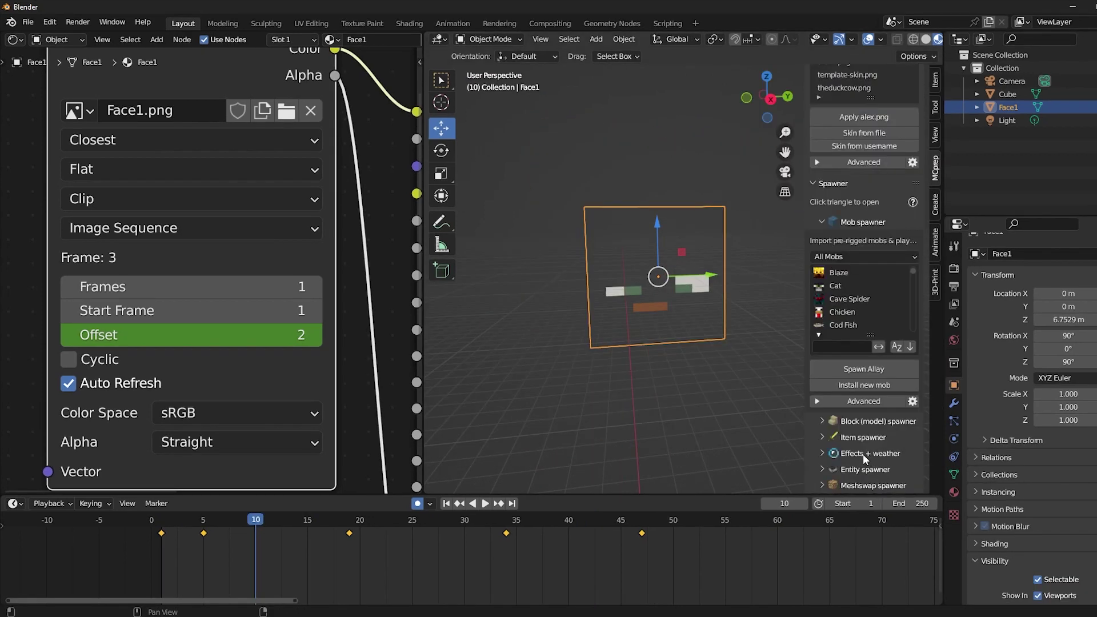
text(simp)
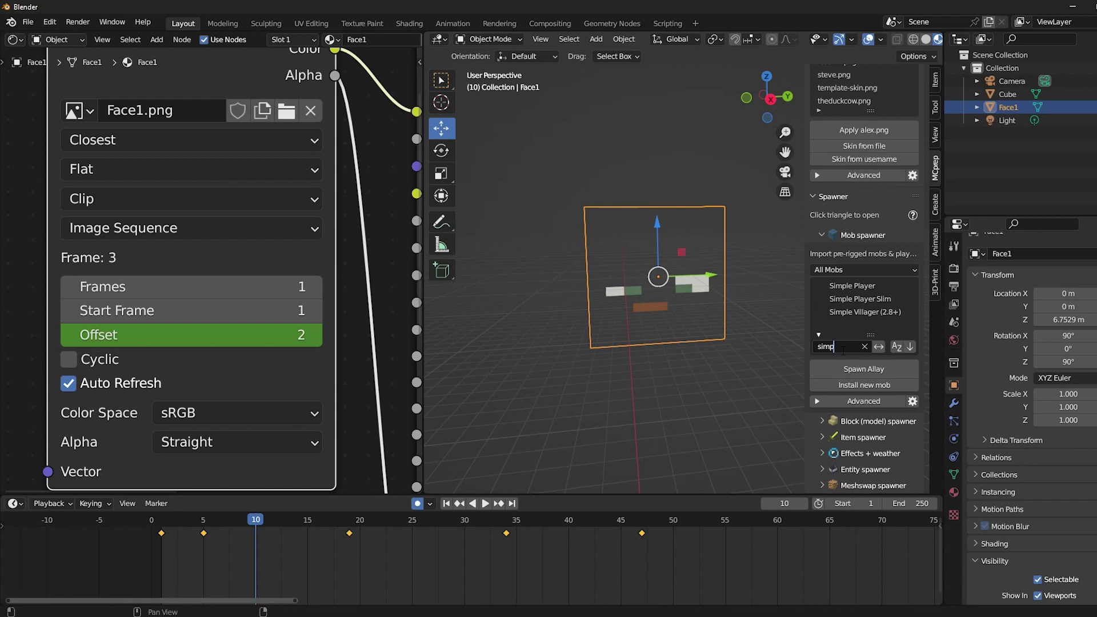
click(851, 285)
click(817, 368)
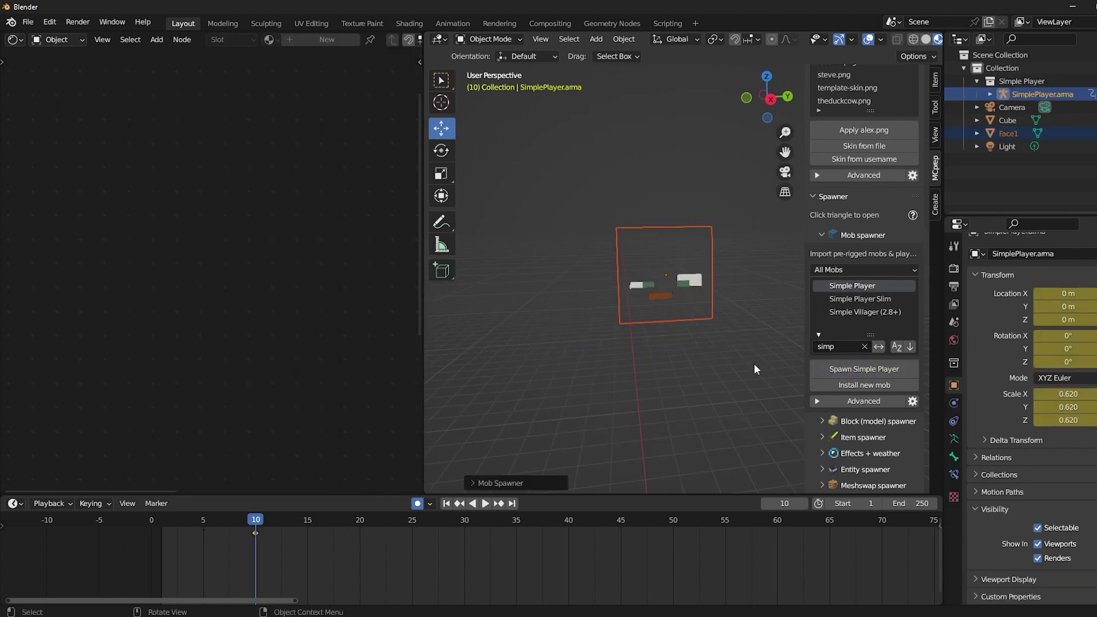
- Move the Simple Player rig up and sideways to about Y 1.76 m and Z 5.46 m, beside the face plane
click(673, 440)
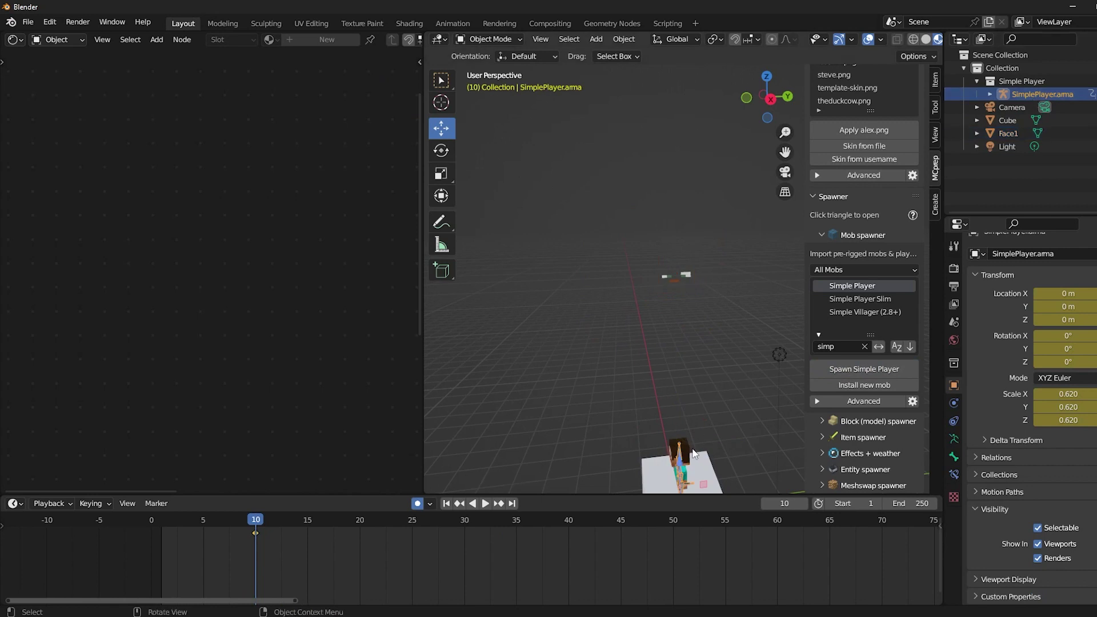
key(g)
drag(677, 426, 677, 283)
drag(720, 318, 784, 315)
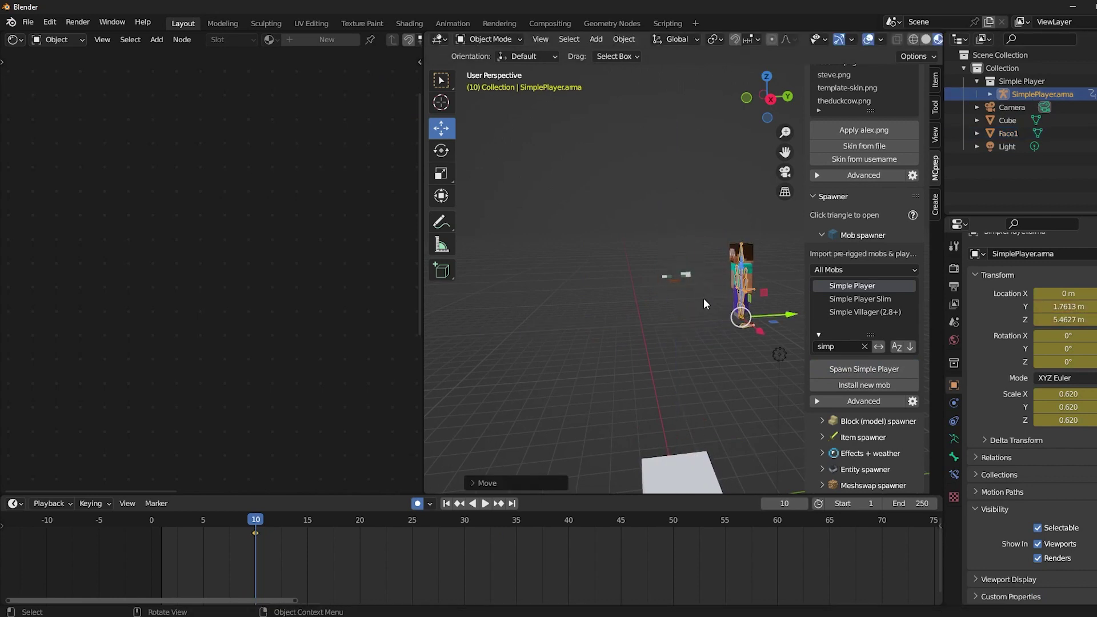
- Swap the player's skin to Plastic_Kai_NoFace.png from the KaiTransformations folder, using a new material
middle_drag(704, 301, 752, 304)
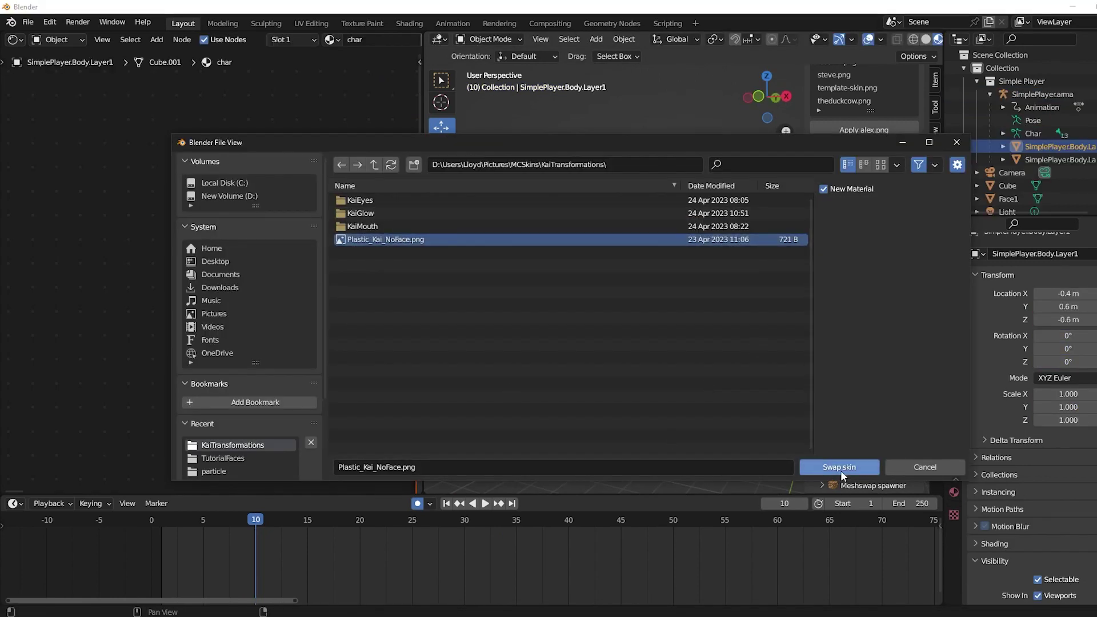
click(837, 467)
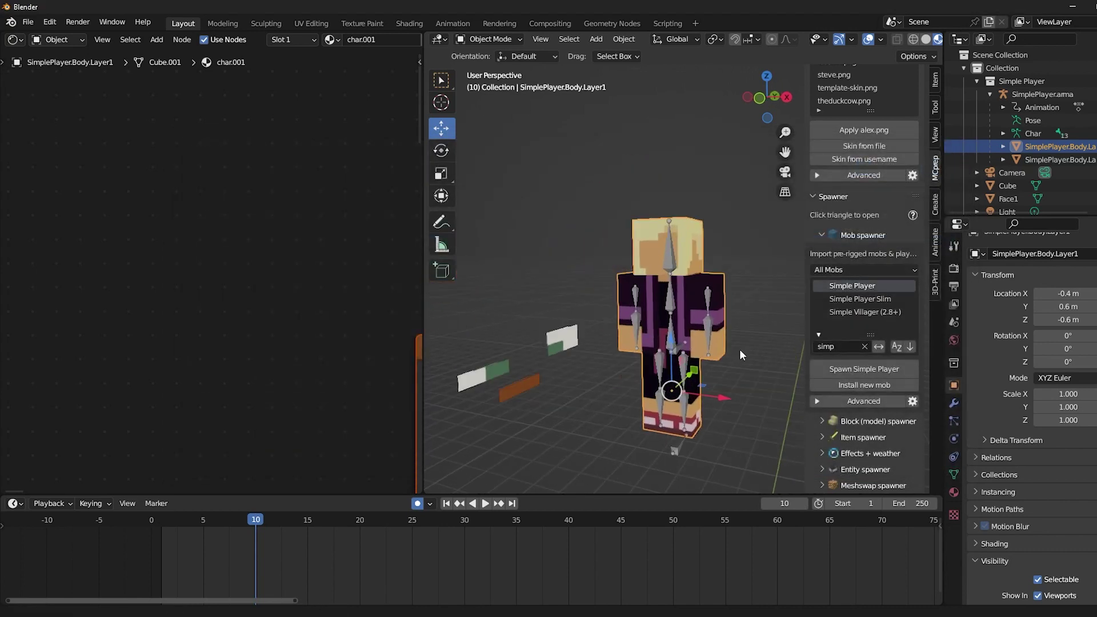
scroll(739, 348, up, 5)
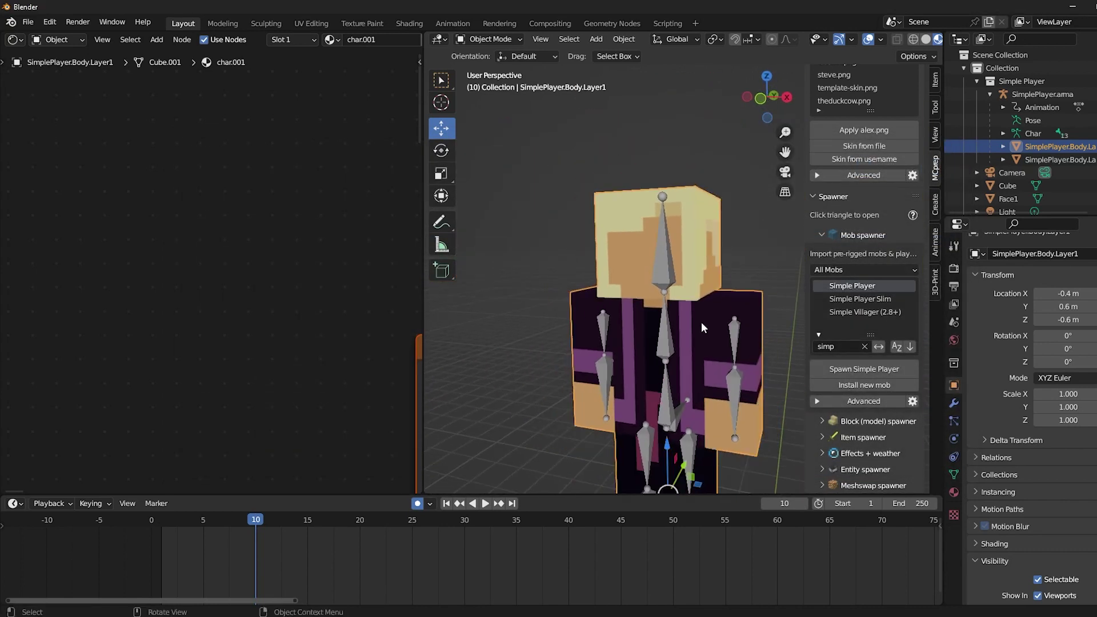
scroll(700, 321, down, 5)
- Set the Face1 plane's Z rotation to 0°
click(619, 304)
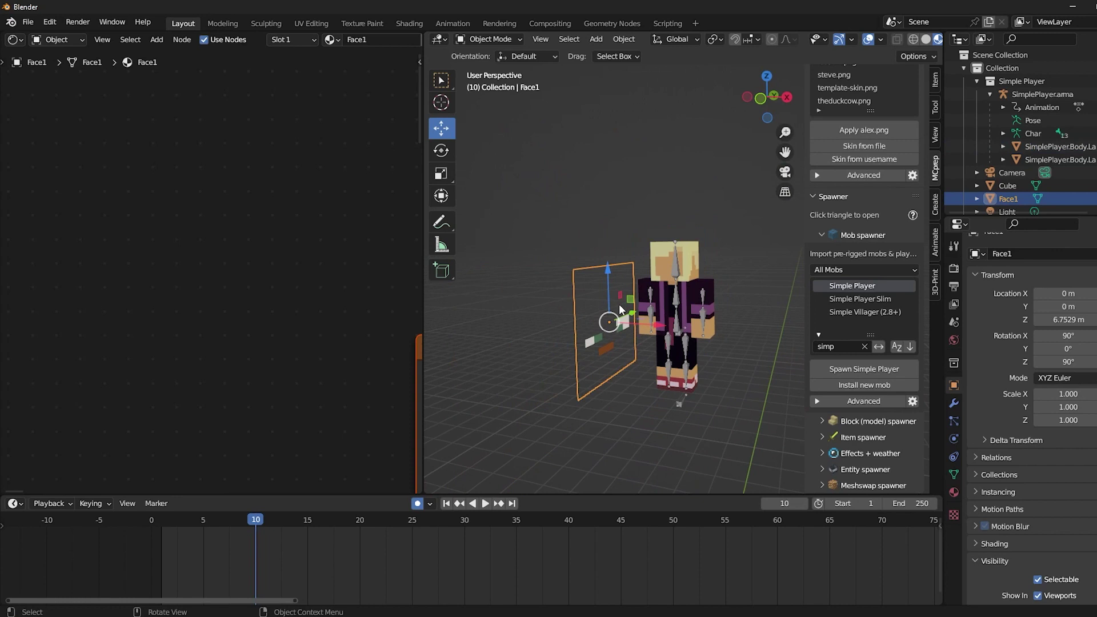
click(441, 150)
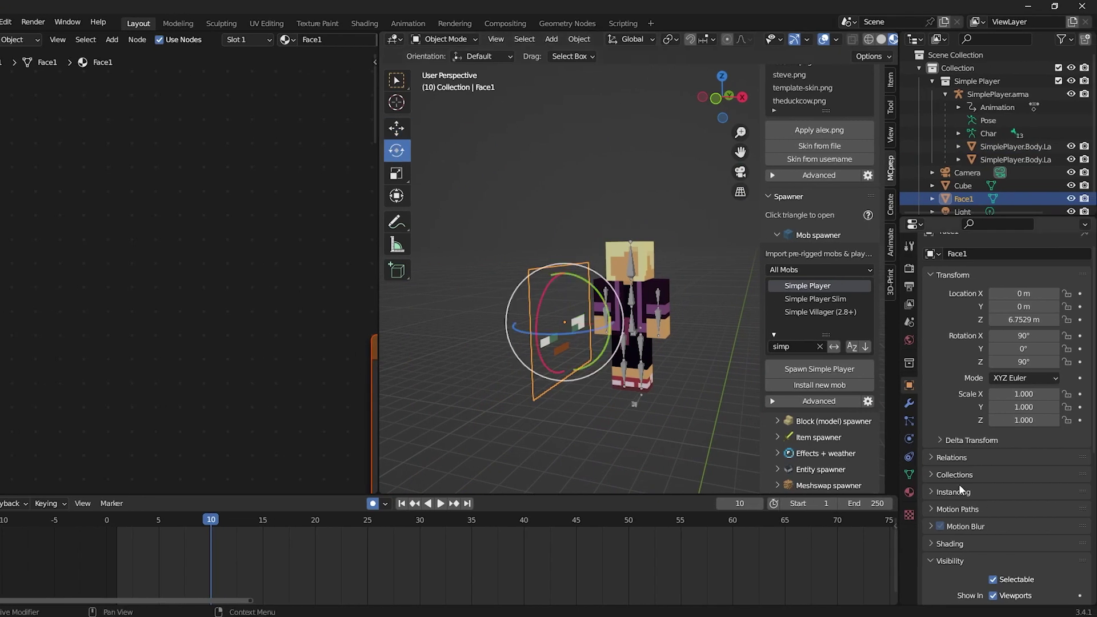
click(908, 405)
click(909, 385)
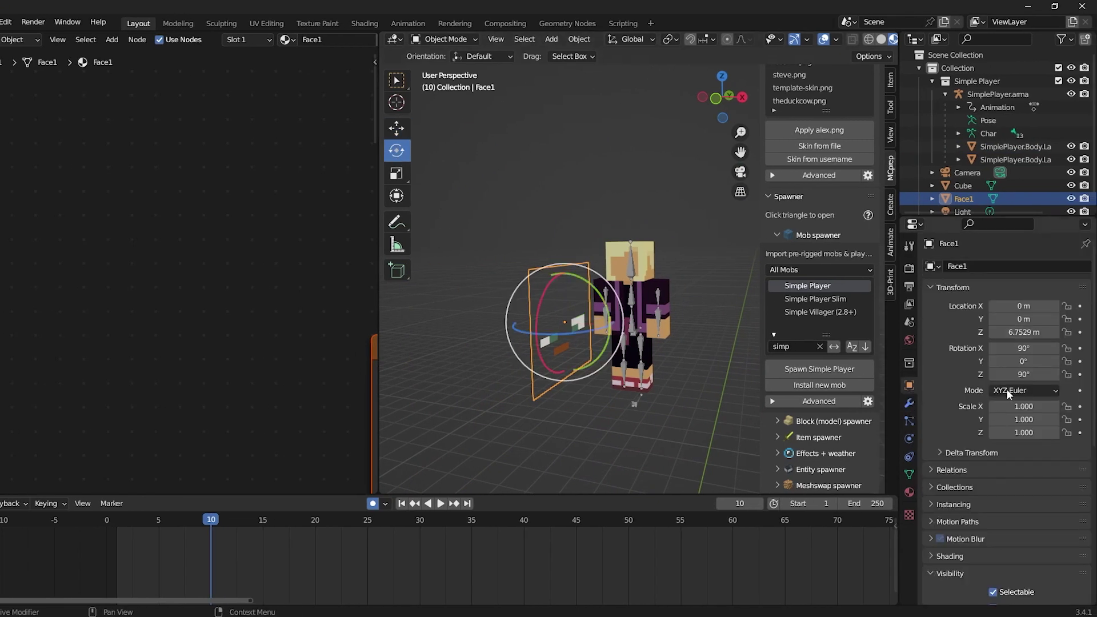
double_click(1023, 374)
text(0)
key(Return)
- Move the Face1 plane in front of the player's head, to about Y 1.44 m and Z 7.21 m
middle_drag(546, 344, 701, 356)
click(397, 129)
drag(641, 337, 478, 327)
drag(517, 281, 517, 226)
middle_drag(540, 238, 558, 244)
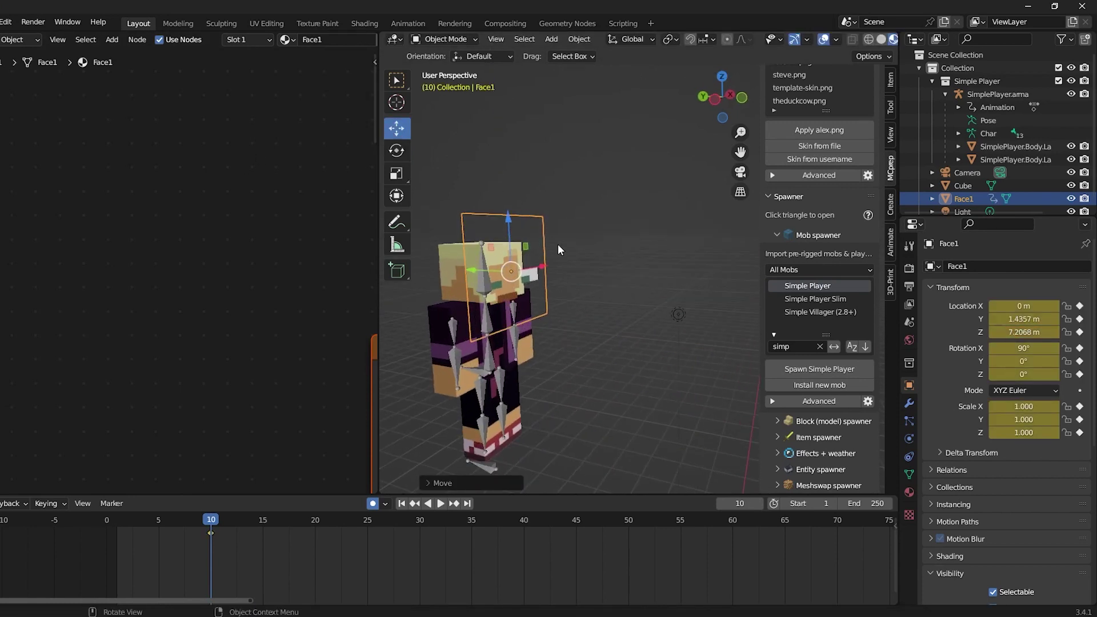
key(KP_Decimal)
middle_drag(668, 293, 521, 282)
scroll(522, 277, down, 5)
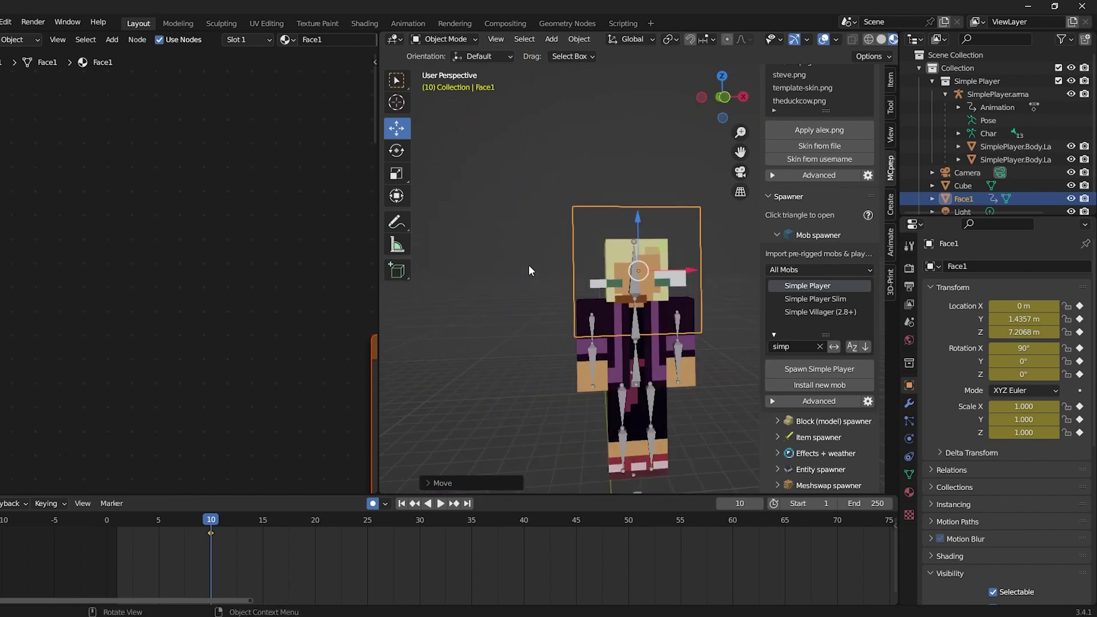
- Scale the Face1 plane down uniformly to about 0.463 so it approaches the size of the player's head
click(396, 173)
drag(584, 232, 621, 263)
scroll(621, 262, up, 3)
middle_drag(615, 270, 692, 275)
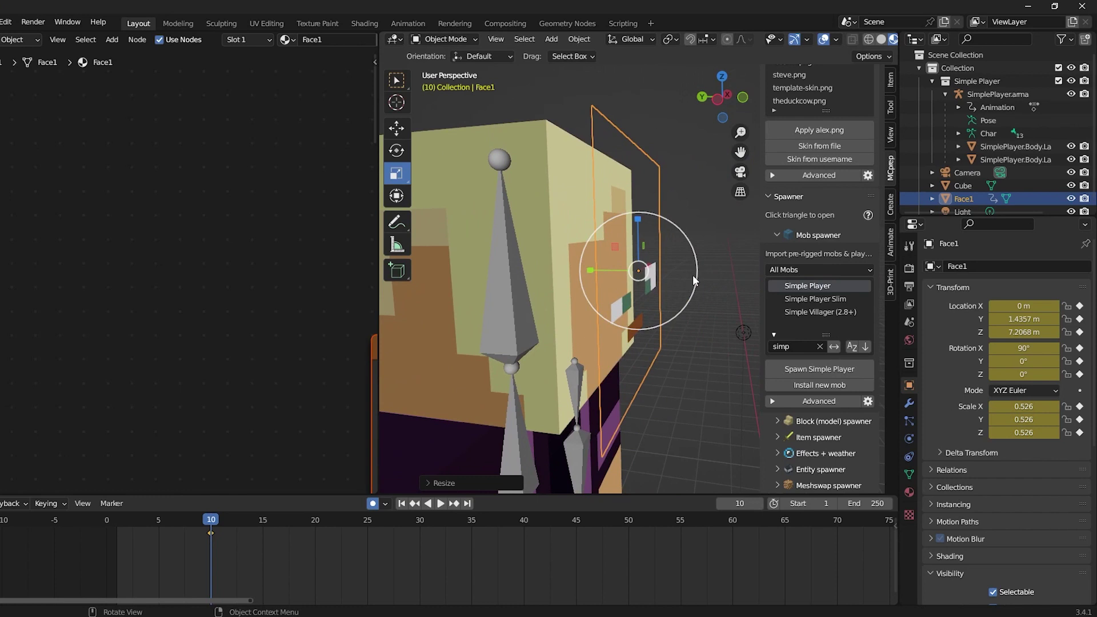
drag(602, 227, 642, 298)
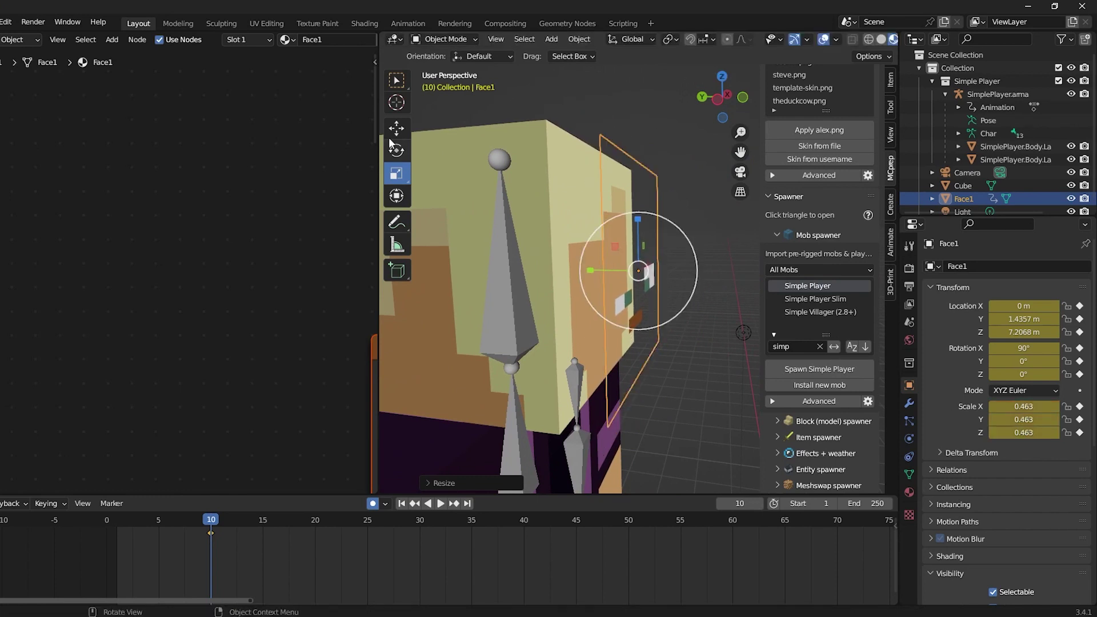
- Move the Face1 plane along Y to about 1.51 m so it sits against the front of the head
key(shift+space)
key(g)
drag(589, 270, 553, 271)
mouse_move(580, 274)
middle_down()
mouse_move(595, 280)
mouse_move(575, 270)
middle_up()
drag(558, 272, 564, 282)
middle_drag(632, 283, 481, 273)
- Scale the Face1 plane to about 0.493 and raise it to about Z 7.212 m to cover the head's front
click(396, 173)
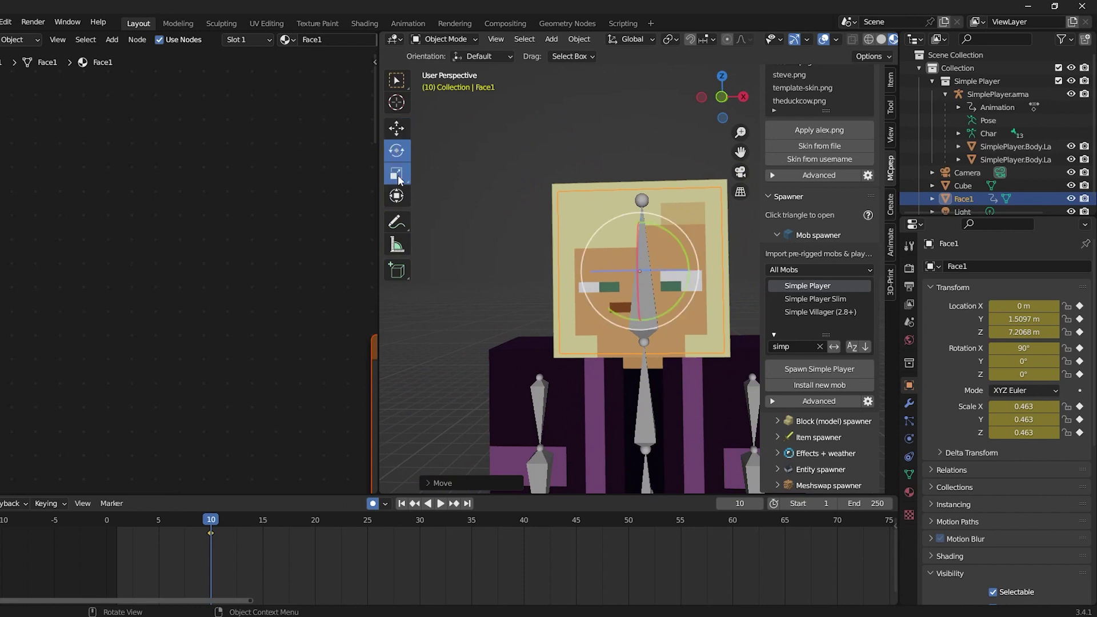
drag(622, 323, 627, 331)
click(394, 124)
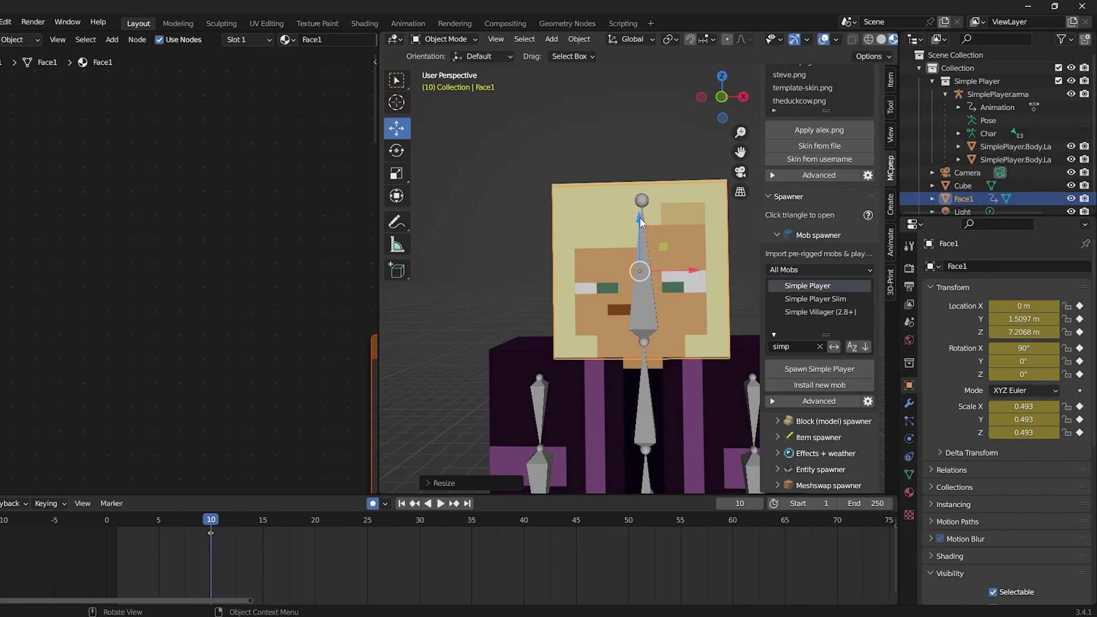
drag(640, 221, 643, 226)
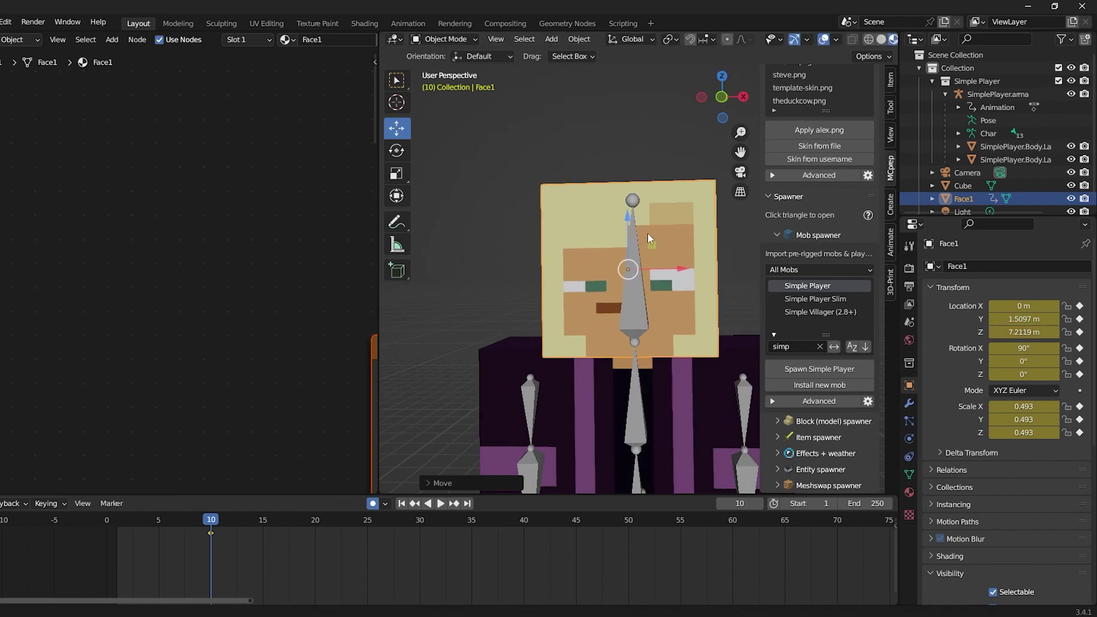
shift+middle_drag(647, 232, 621, 222)
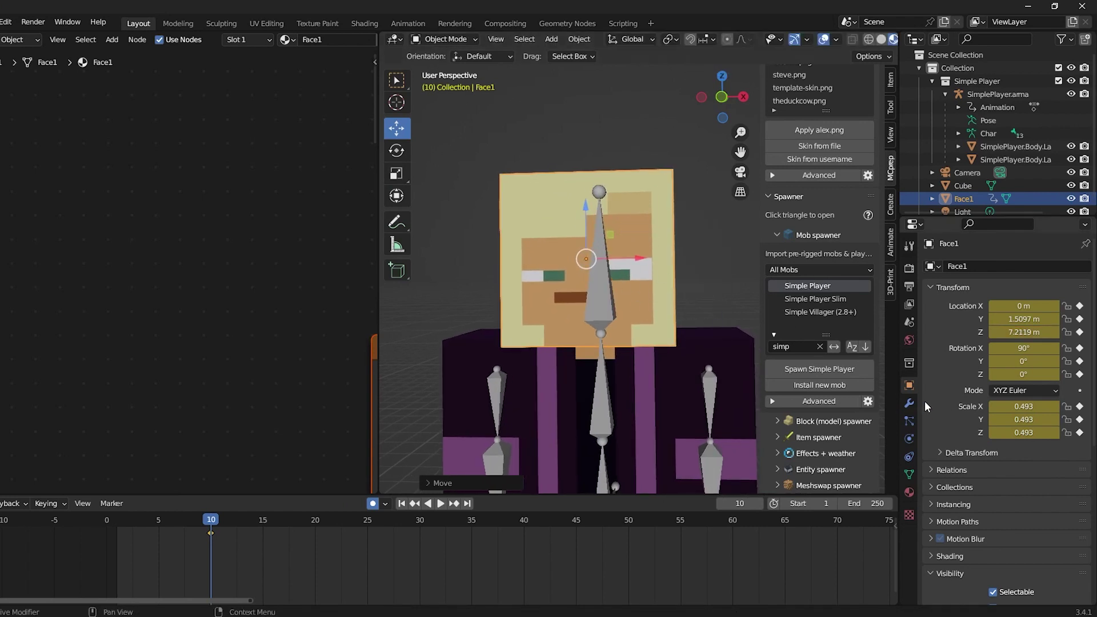
scroll(954, 455, down, 6)
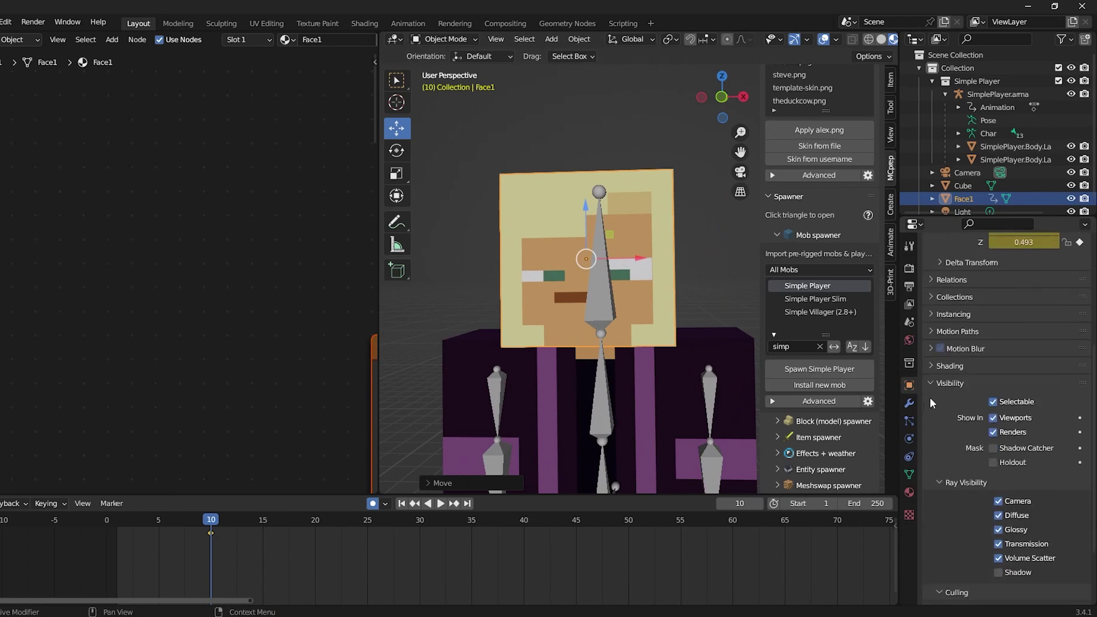
scroll(948, 409, down, 3)
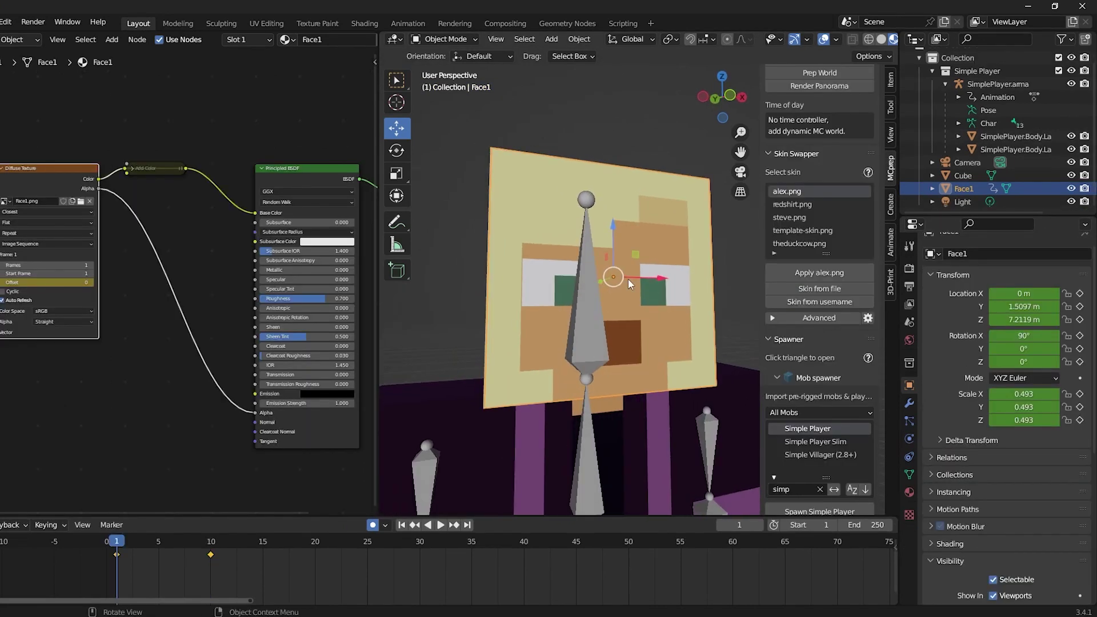
- Try moving the Face1 plane sideways along X to about 0.065 m, and undo the move
key(g)
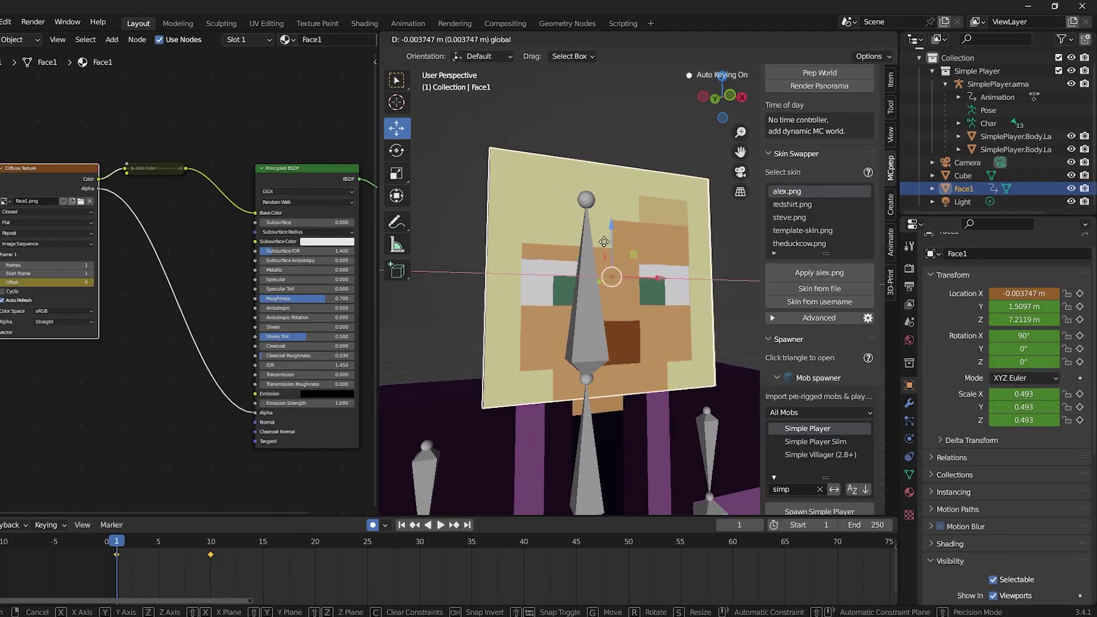
click(645, 318)
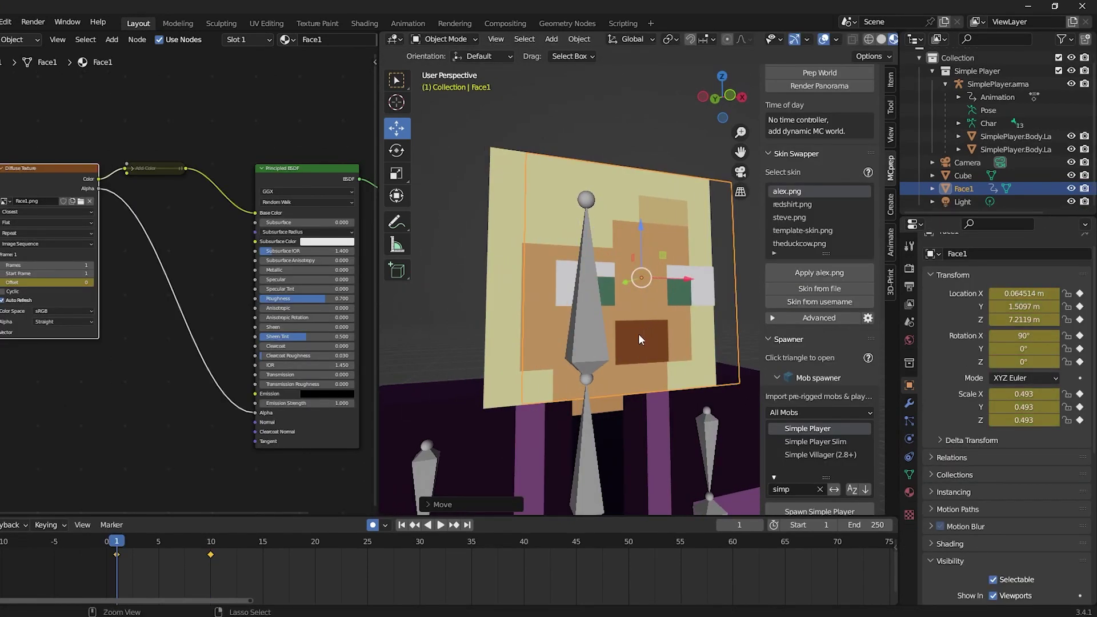
key(ctrl+z)
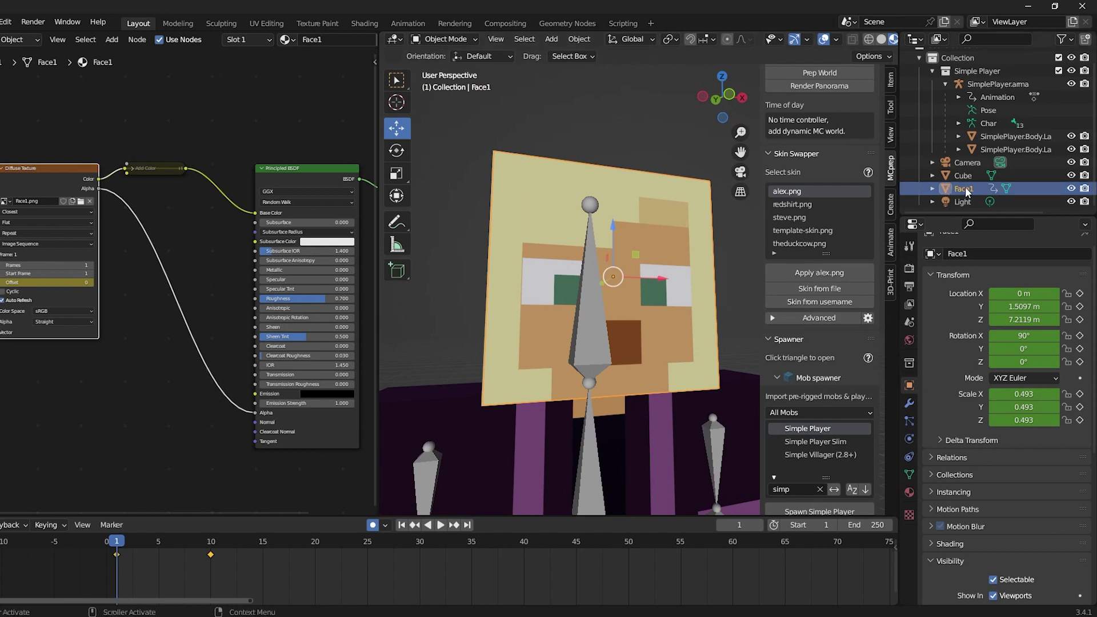
- Add the SimplePlayer.arma rig to the Face1 selection and, in Pose Mode, parent the plane to the Head bone with the Bone option
shift+click(588, 334)
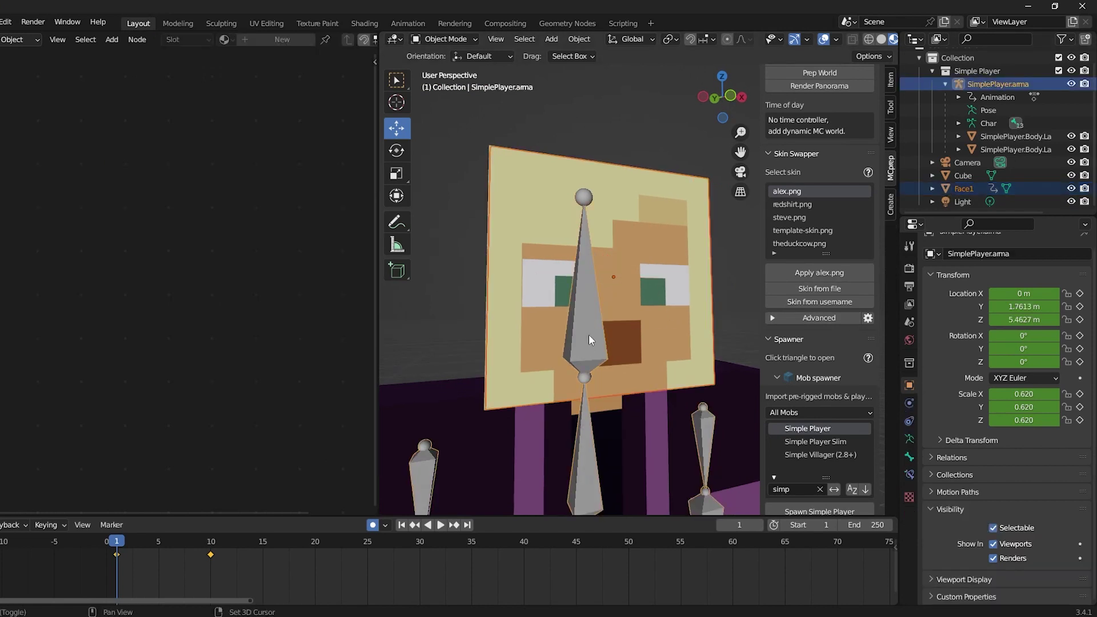
click(449, 39)
click(440, 84)
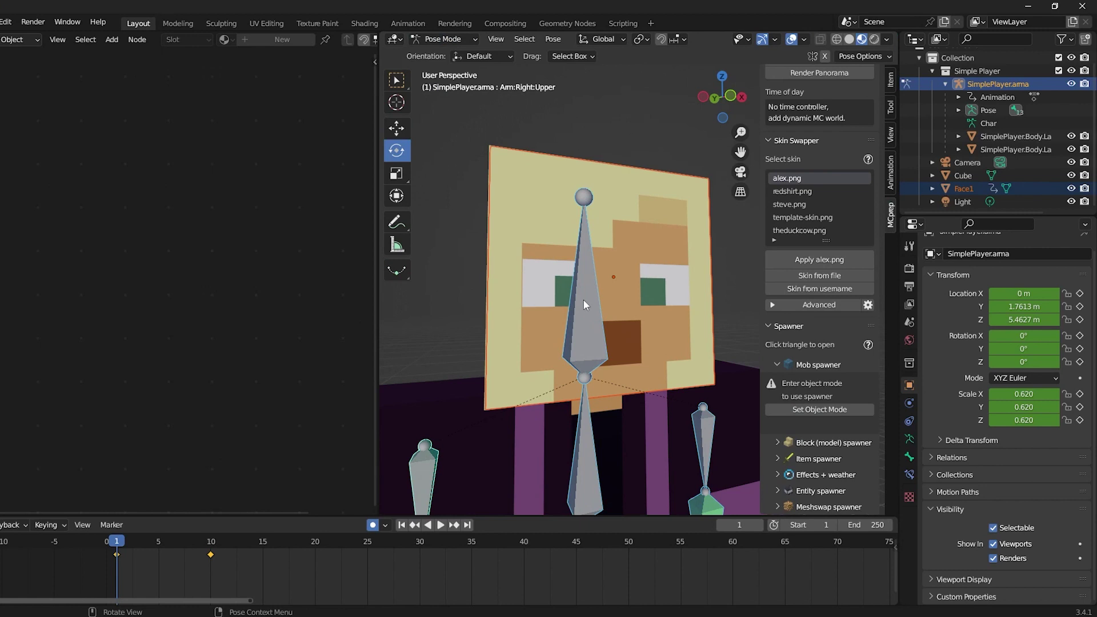
middle_drag(574, 329, 574, 324)
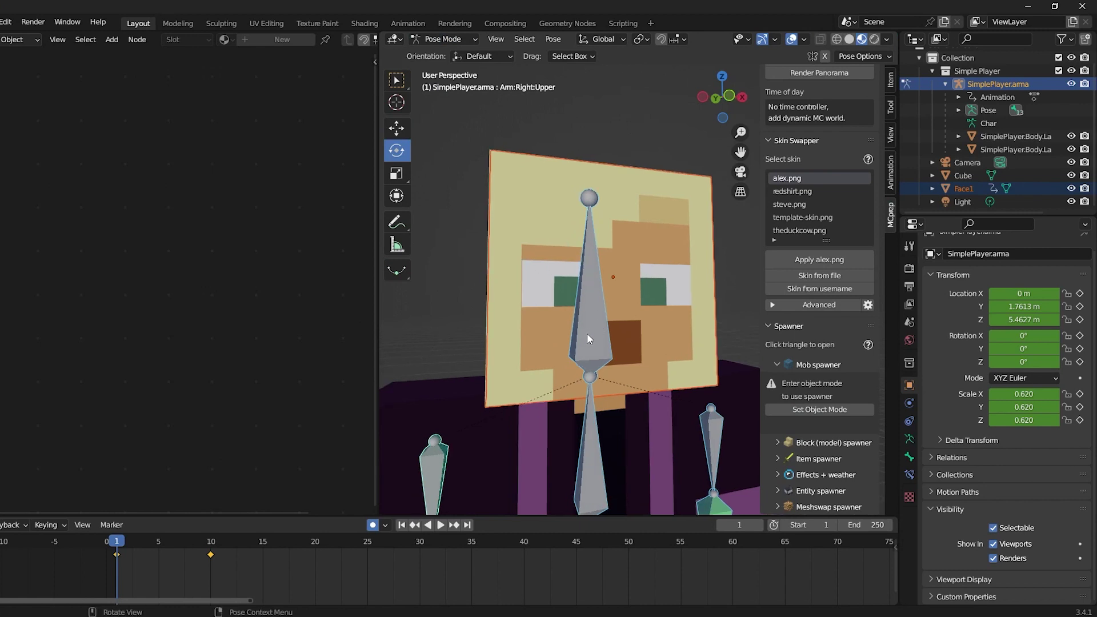
click(589, 336)
key(ctrl+p)
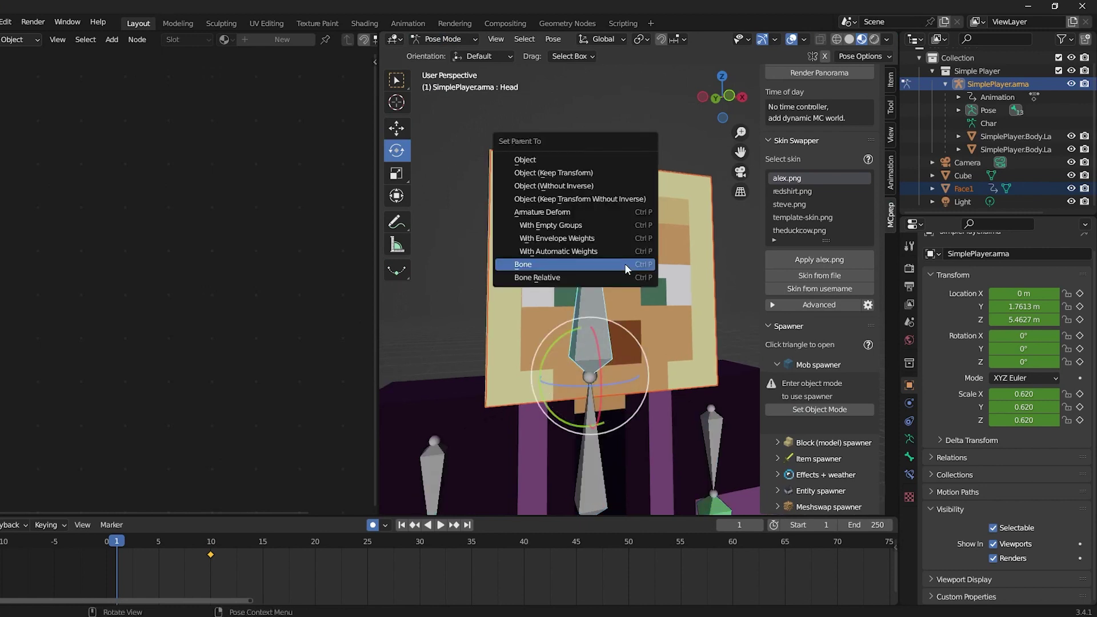
click(546, 264)
middle_drag(605, 320, 622, 331)
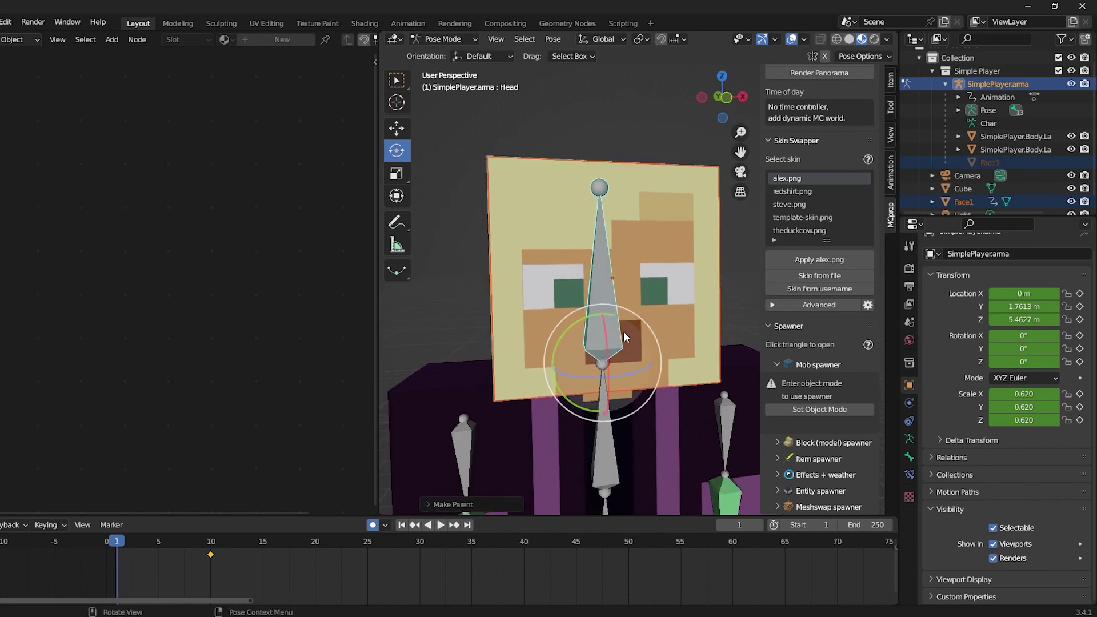
- Rotate the Head bone freely with trackball rotation to tilt the head together with the face plane
key(r)
key(r)
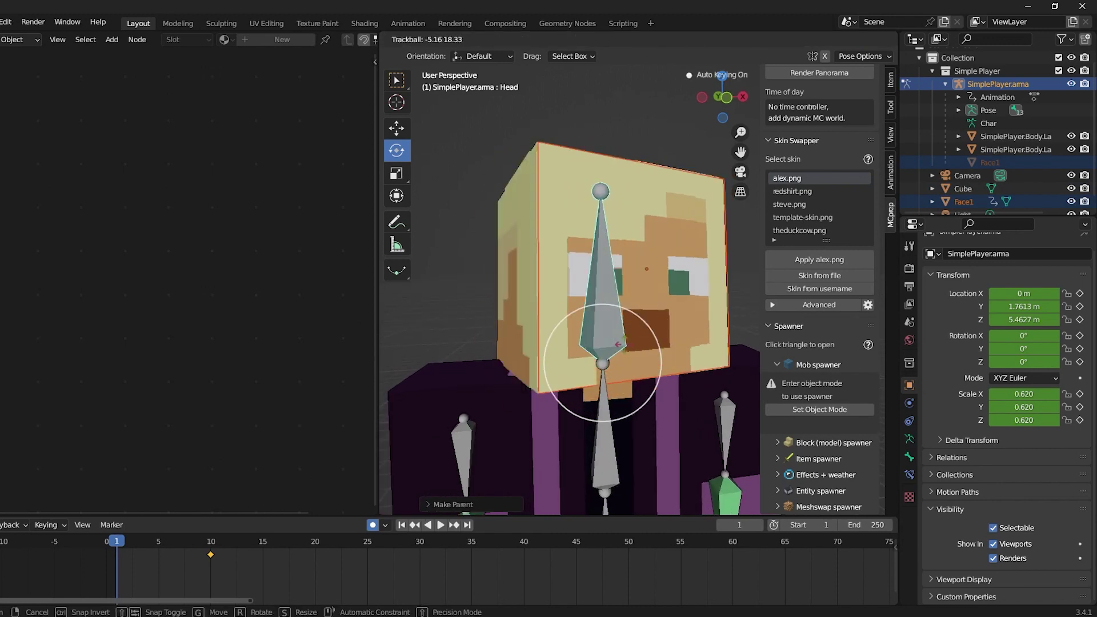
click(392, 93)
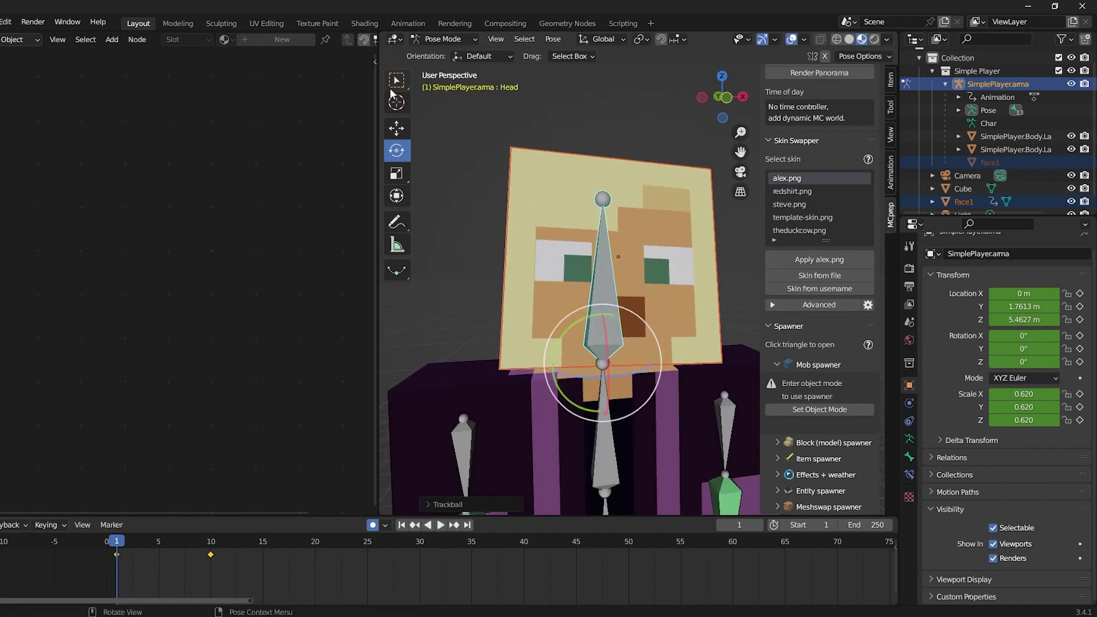
- Return the rig to Object Mode and select only the Face1 plane
click(443, 38)
click(448, 52)
scroll(946, 164, down, 1)
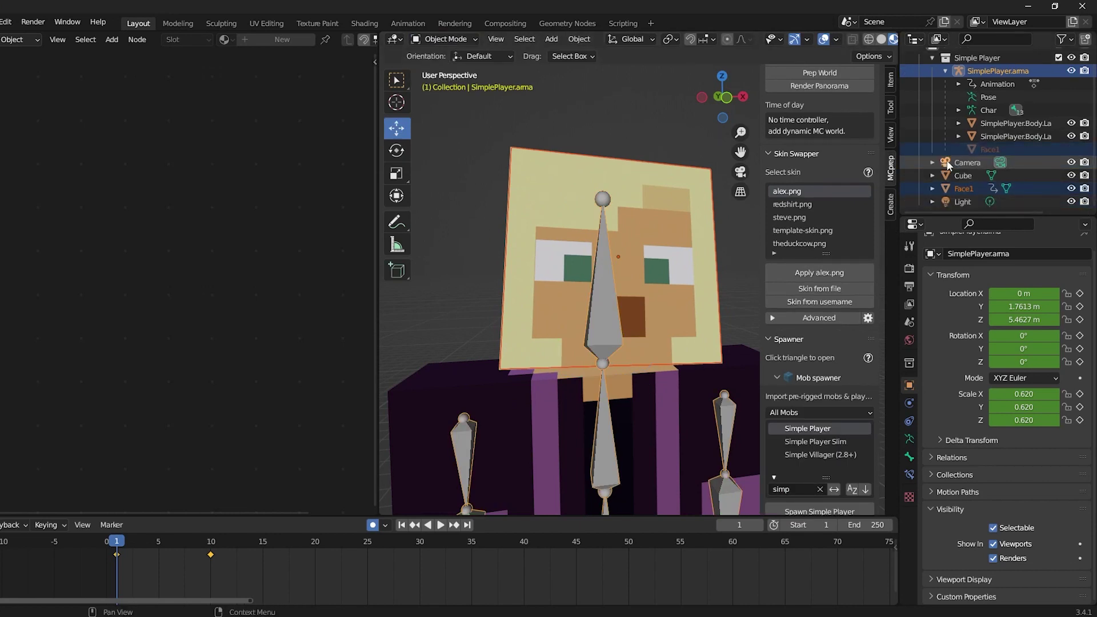
click(962, 188)
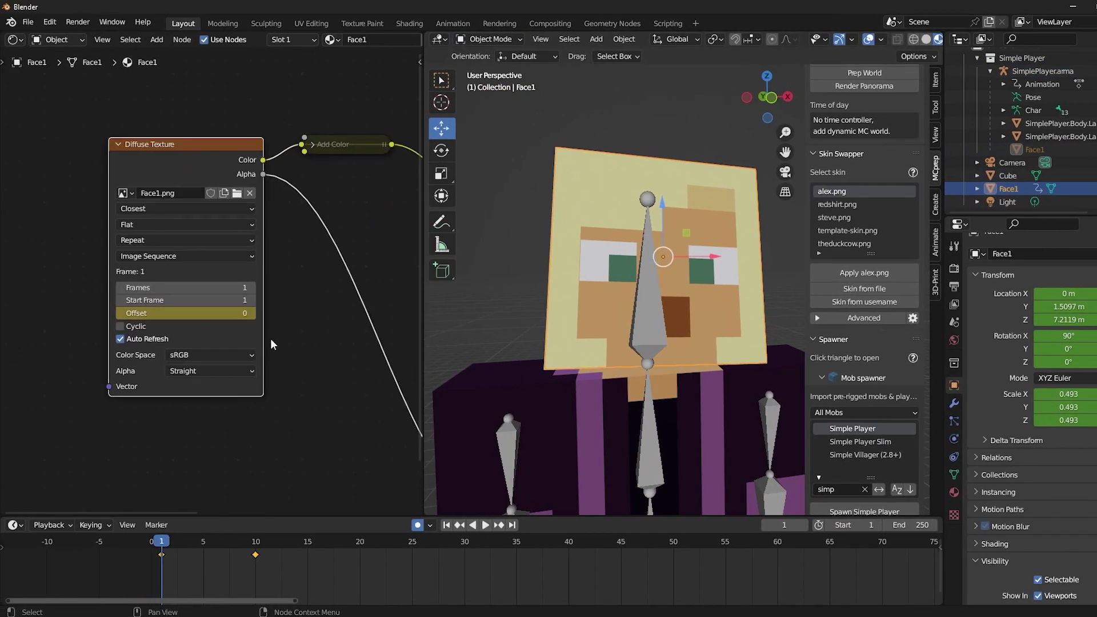
- Cycle the Face1 Diffuse Texture's image-sequence offset up to 2, back to 0, and finally to 1
scroll(272, 344, up, 5)
click(269, 329)
click(270, 329)
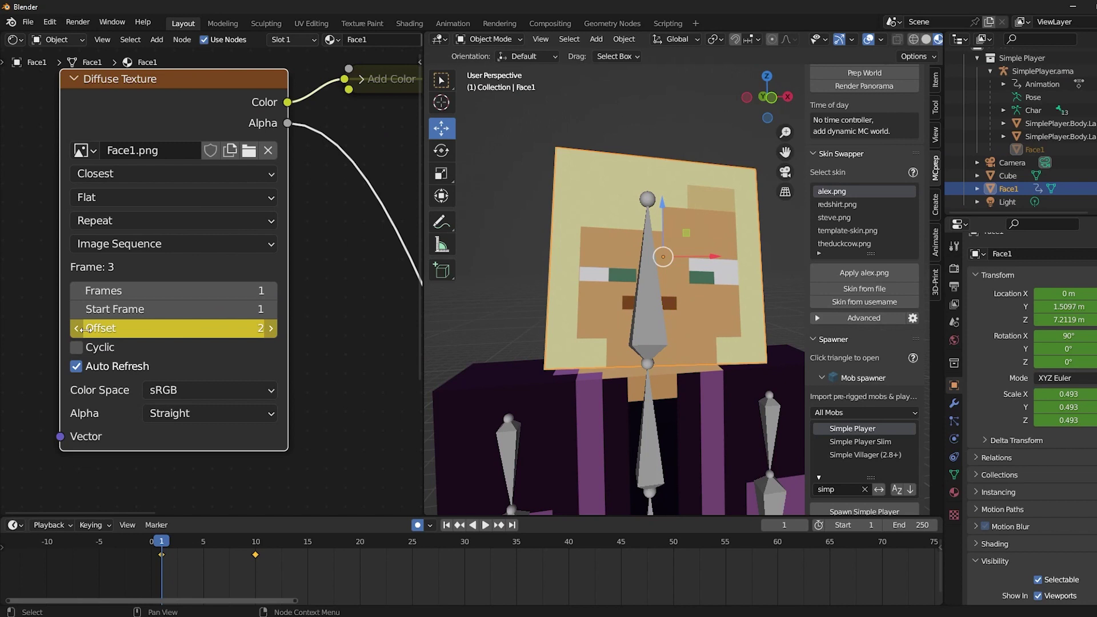
click(78, 330)
click(78, 330)
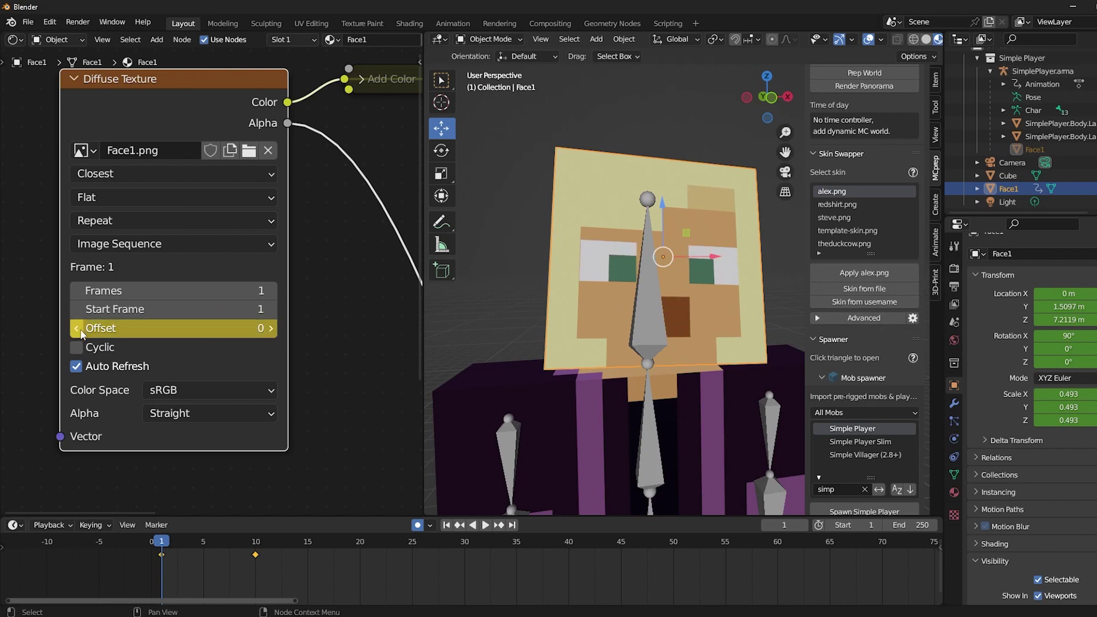
click(271, 328)
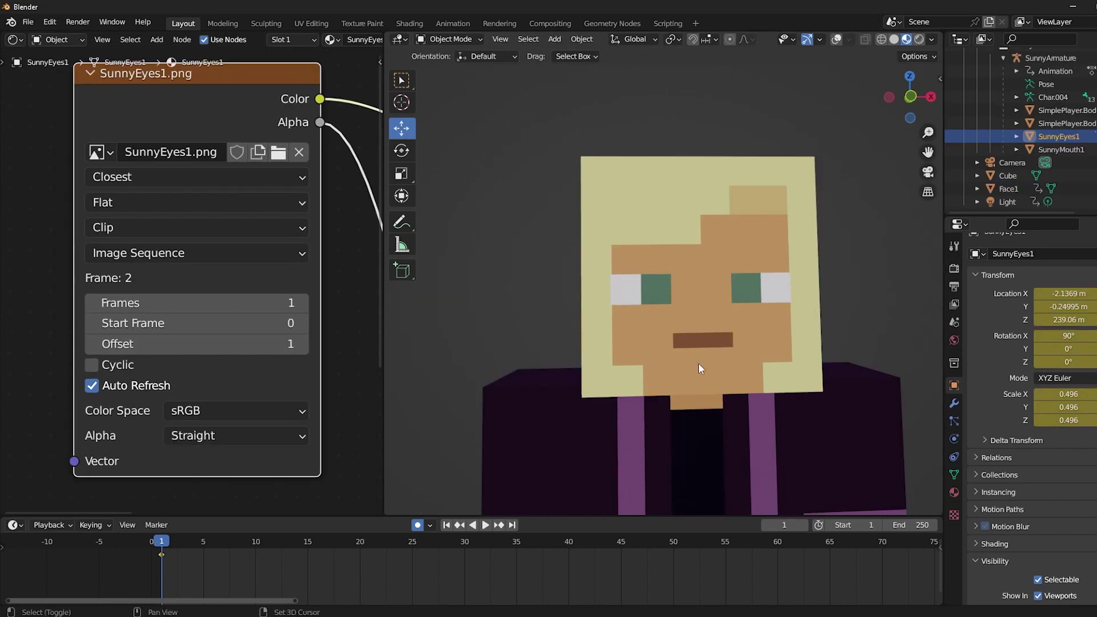
- Step the SunnyEyes1 image-sequence offset up to 8 to change the Sunny character's eye expression
key(KP_Decimal)
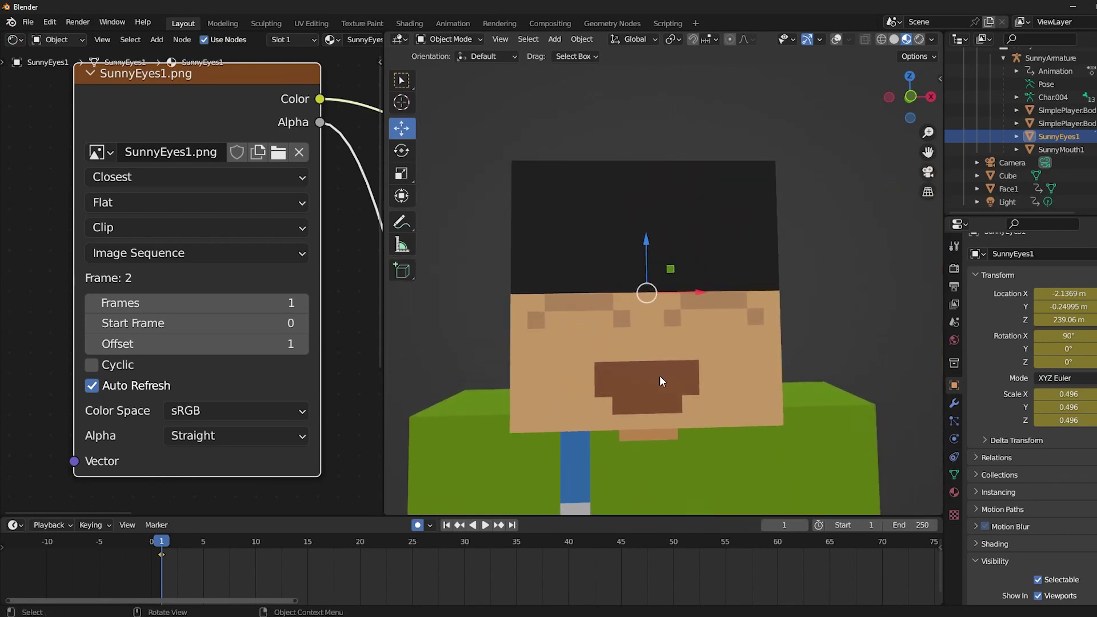
mouse_move(632, 384)
middle_down()
mouse_move(711, 380)
mouse_move(611, 386)
mouse_move(650, 389)
mouse_move(636, 376)
middle_up()
click(305, 347)
click(306, 348)
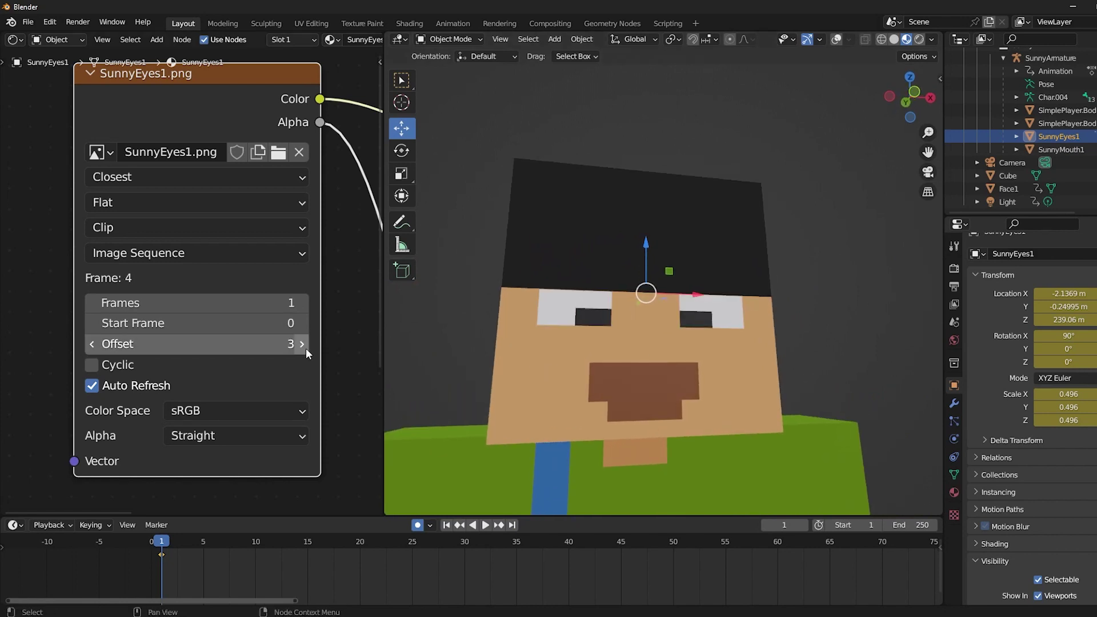
click(306, 348)
click(306, 347)
click(306, 348)
click(306, 348)
click(306, 348)
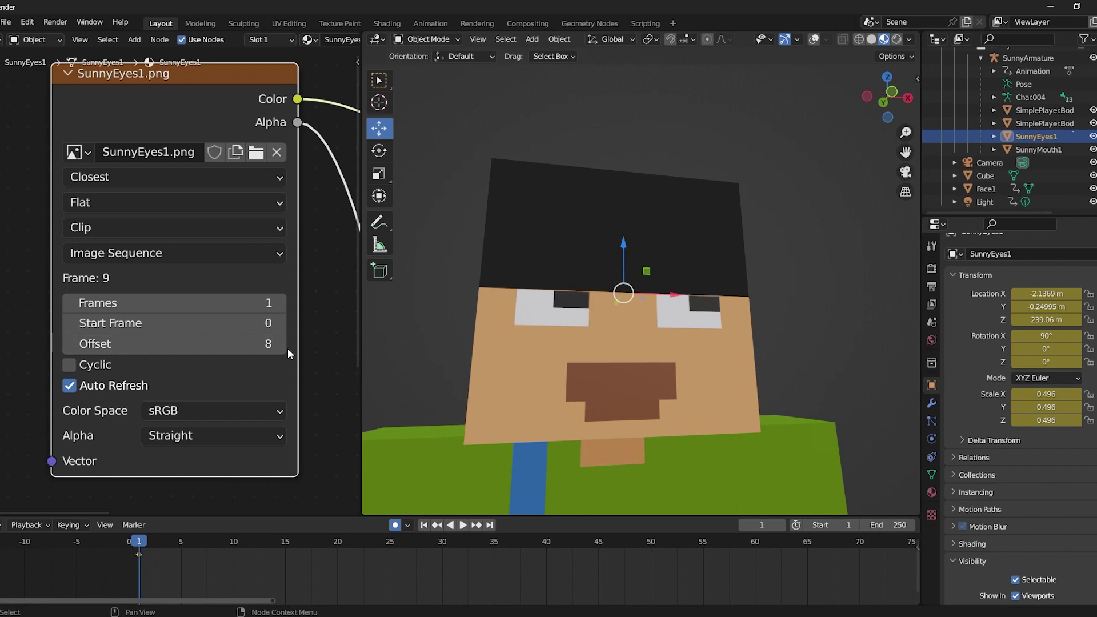
- Select the SunnyMouth1 plane and lower its image-sequence offset to 23 to give the character a smile
click(1012, 148)
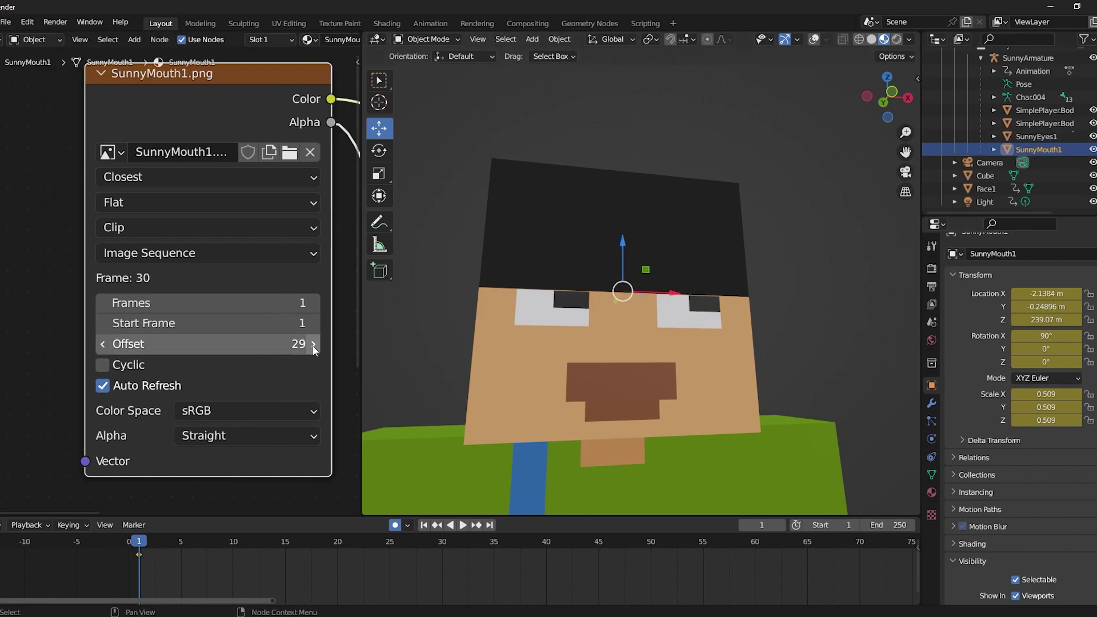
click(104, 345)
click(104, 344)
click(104, 345)
click(104, 345)
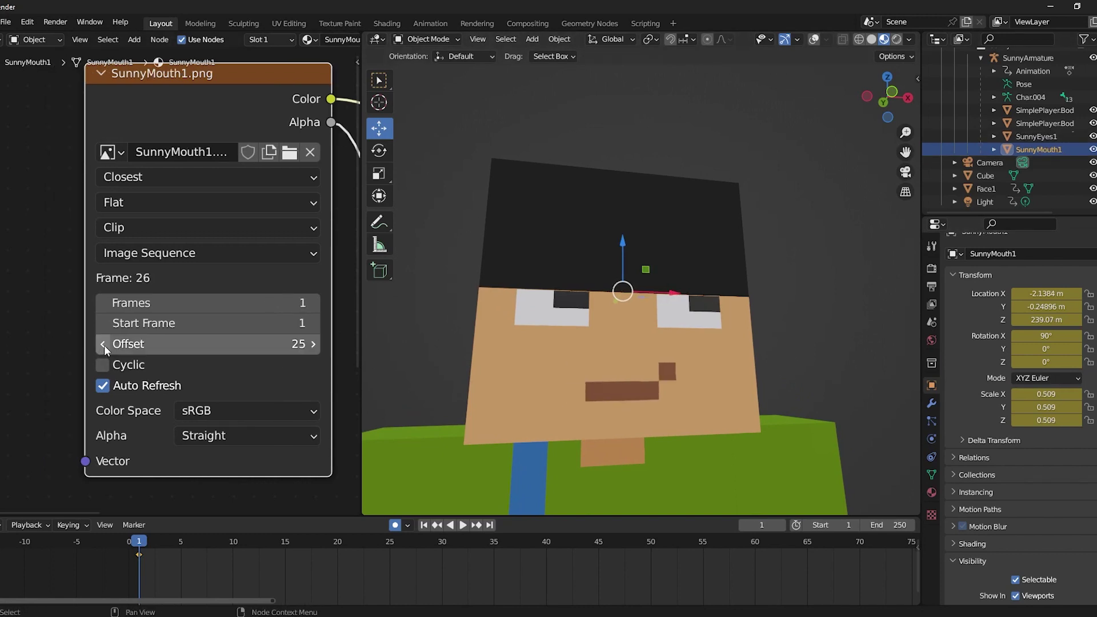
click(104, 345)
click(104, 345)
middle_drag(587, 402, 642, 392)
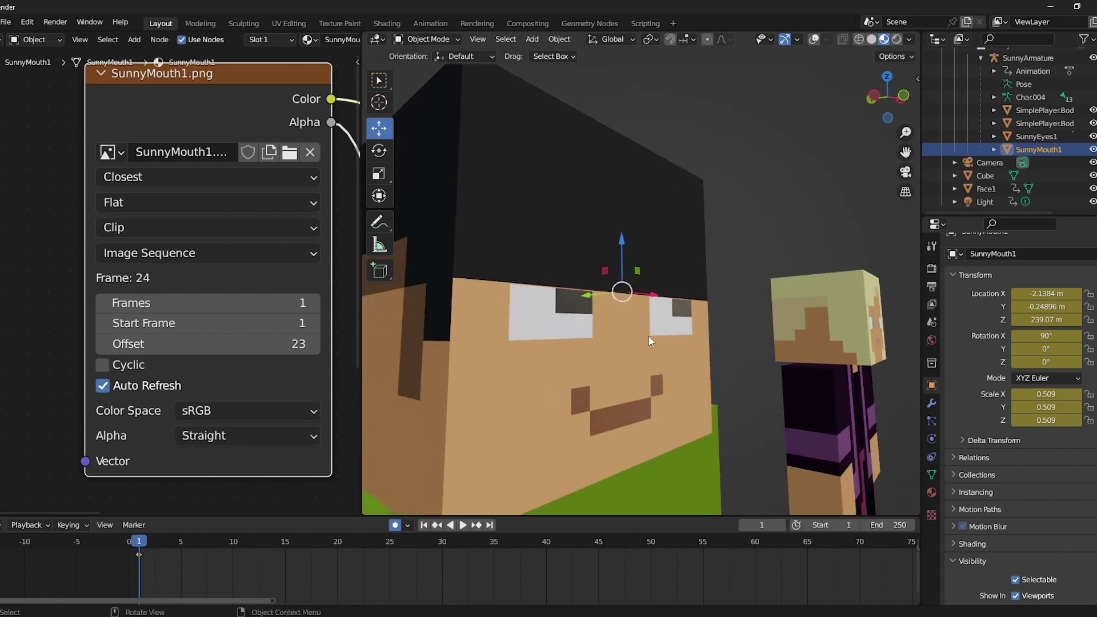
middle_drag(649, 336, 598, 303)
scroll(594, 317, down, 2)
scroll(598, 324, up, 3)
middle_drag(704, 310, 598, 327)
scroll(648, 329, down, 1)
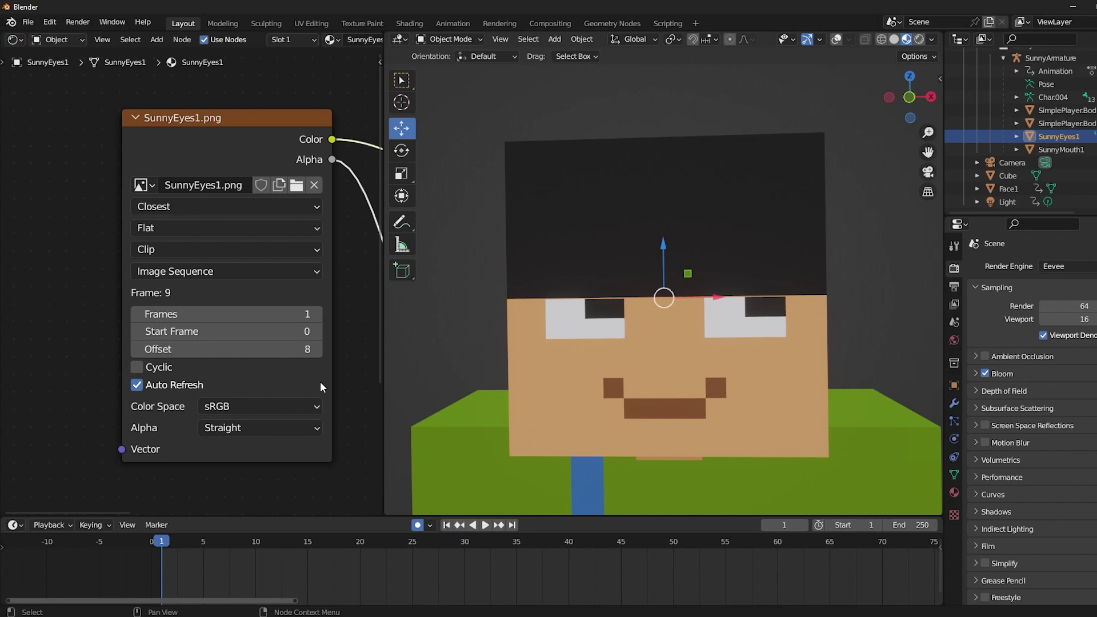
- Brighten the SunnyEyes1 material's emission colour to value 1.000 and tint it green
middle_drag(320, 387, 157, 328)
click(294, 335)
drag(376, 193, 380, 83)
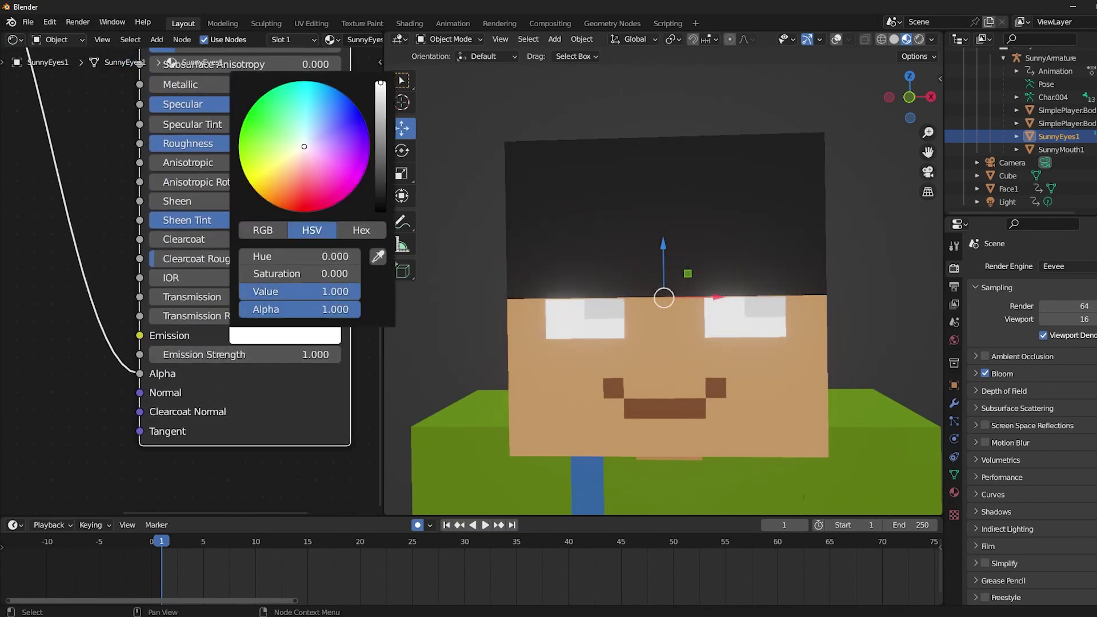
drag(318, 166, 264, 110)
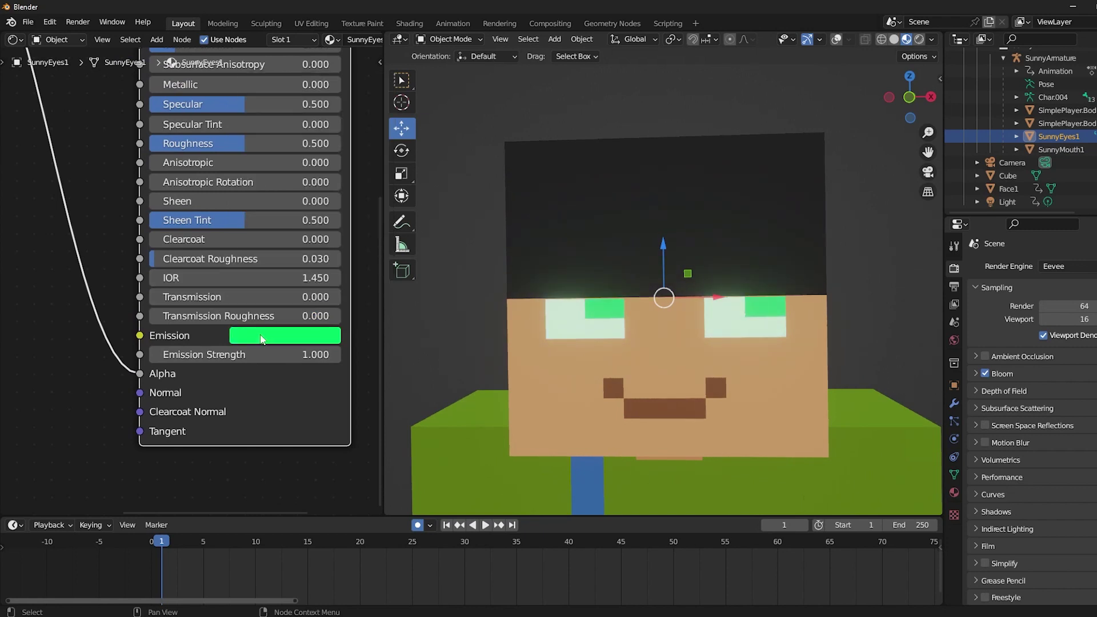
- Set the SunnyEyes1 emission colour to blue with hue 0.668 and saturation 1.000, and the emission strength to 20
click(287, 336)
click(363, 118)
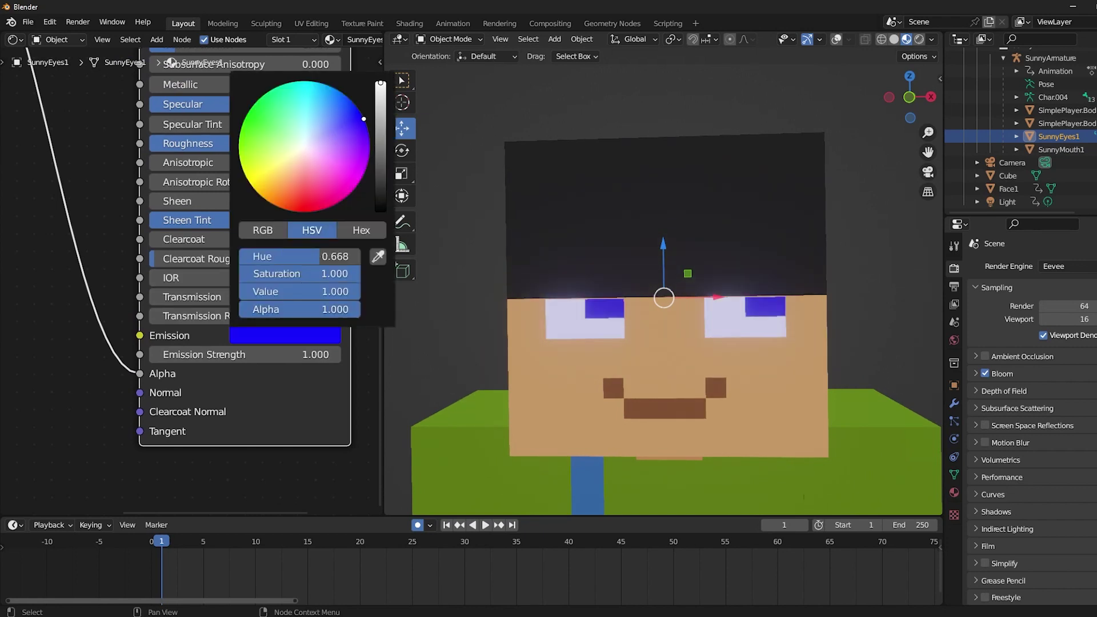
click(296, 355)
text(20)
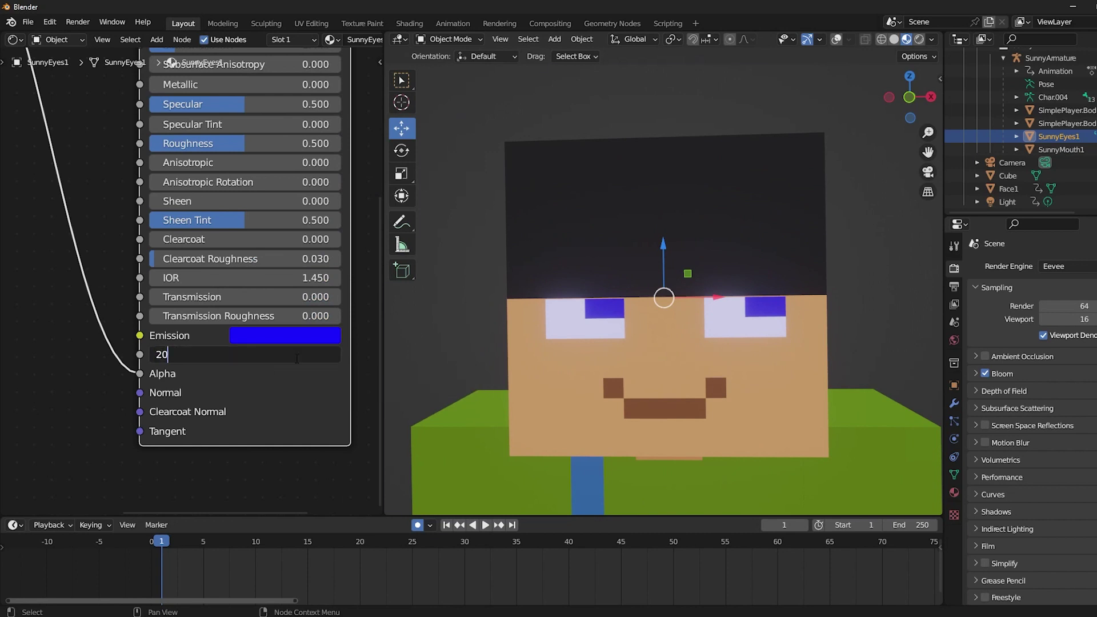
key(Return)
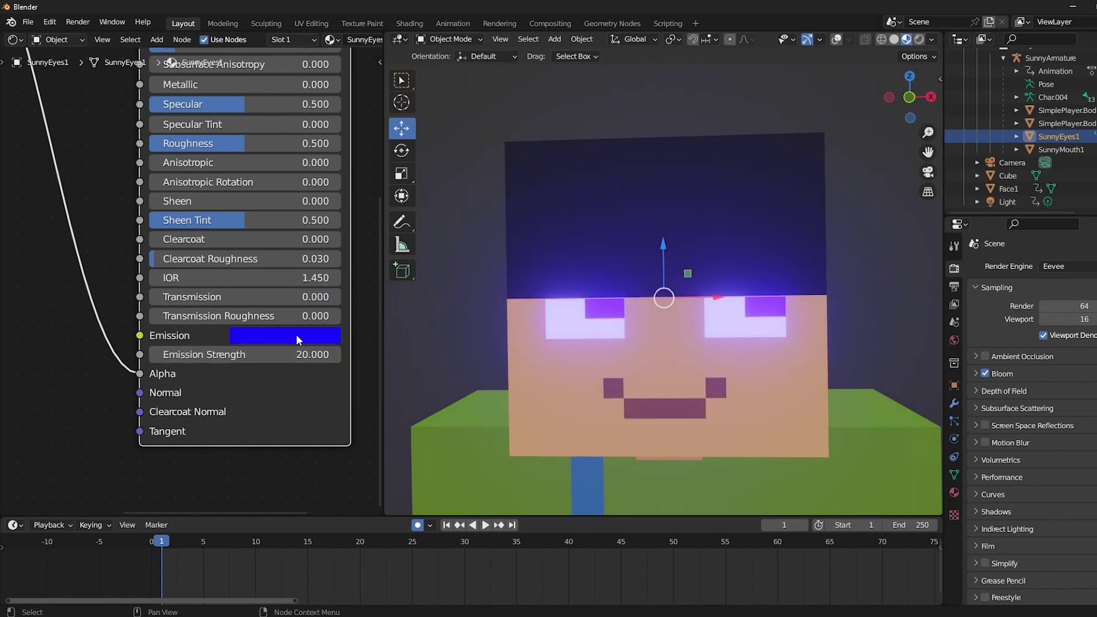
- Keyframe the eyes' blue emission at frame 1, and red emission with strength 50 at frame 15
key(i)
middle_drag(225, 425, 213, 436)
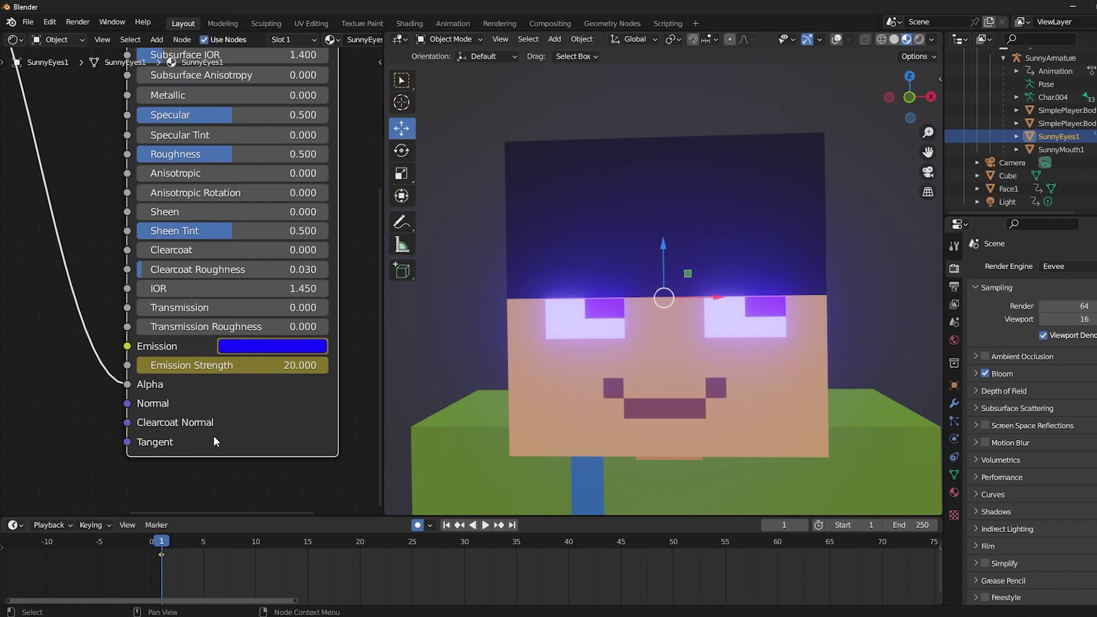
click(306, 545)
click(258, 348)
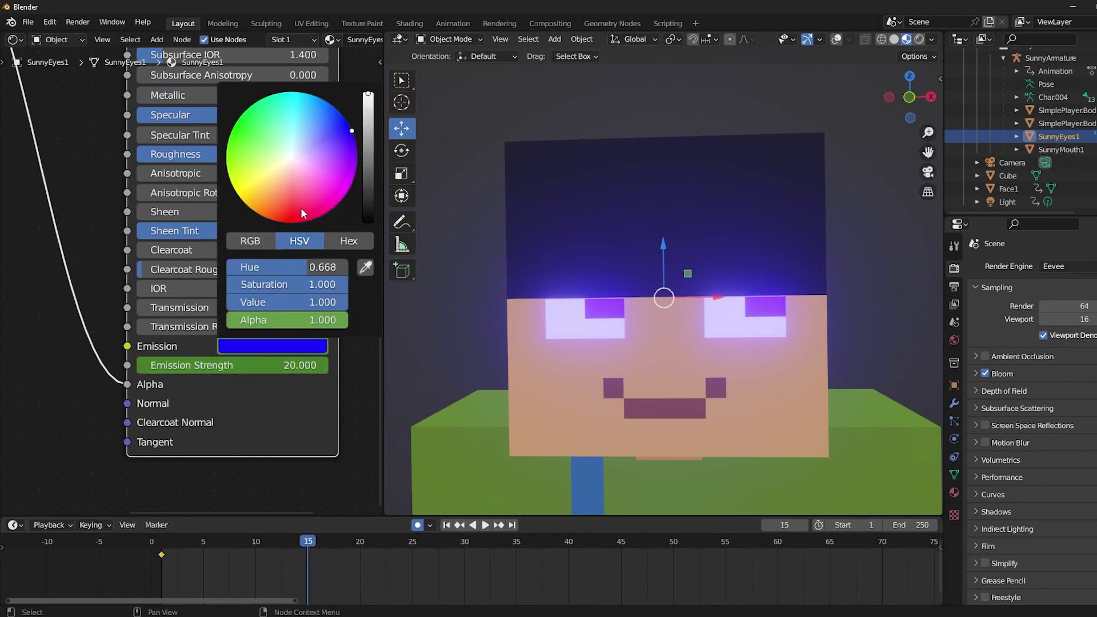
drag(300, 207, 285, 222)
double_click(287, 366)
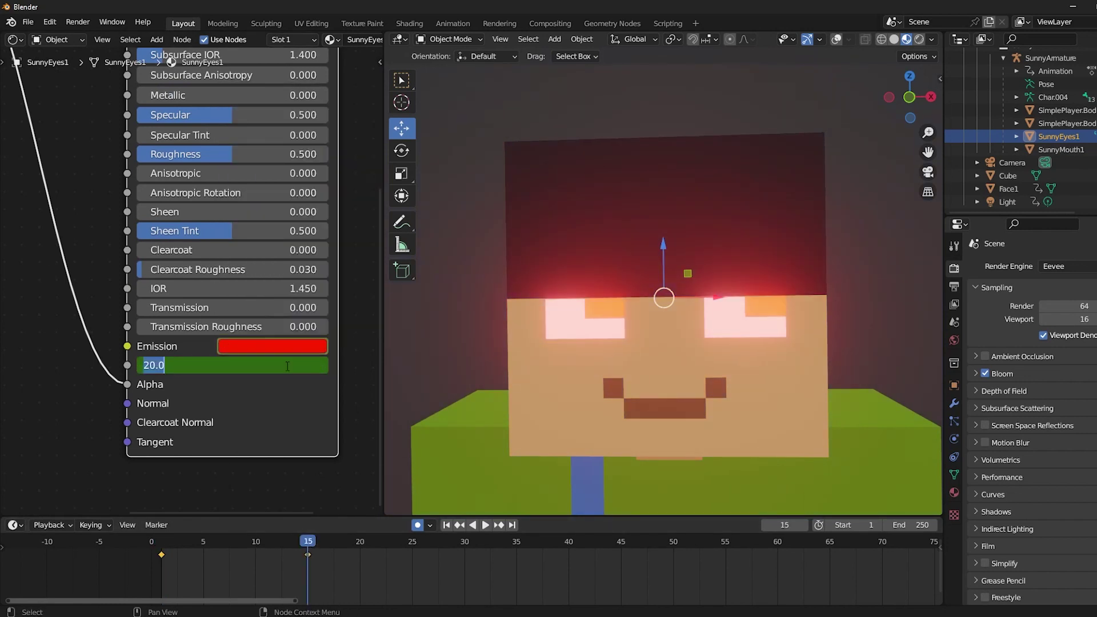
text(50)
key(Return)
key(i)
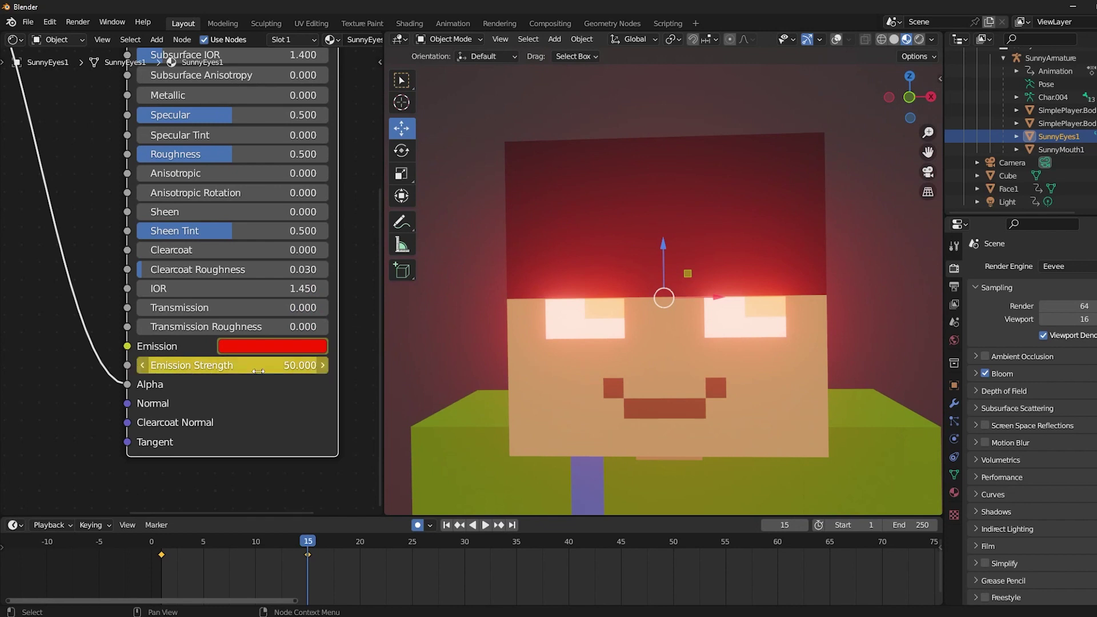
- Play the eye-glow animation from frame 1 and scrub through its keyframes
click(163, 545)
key(space)
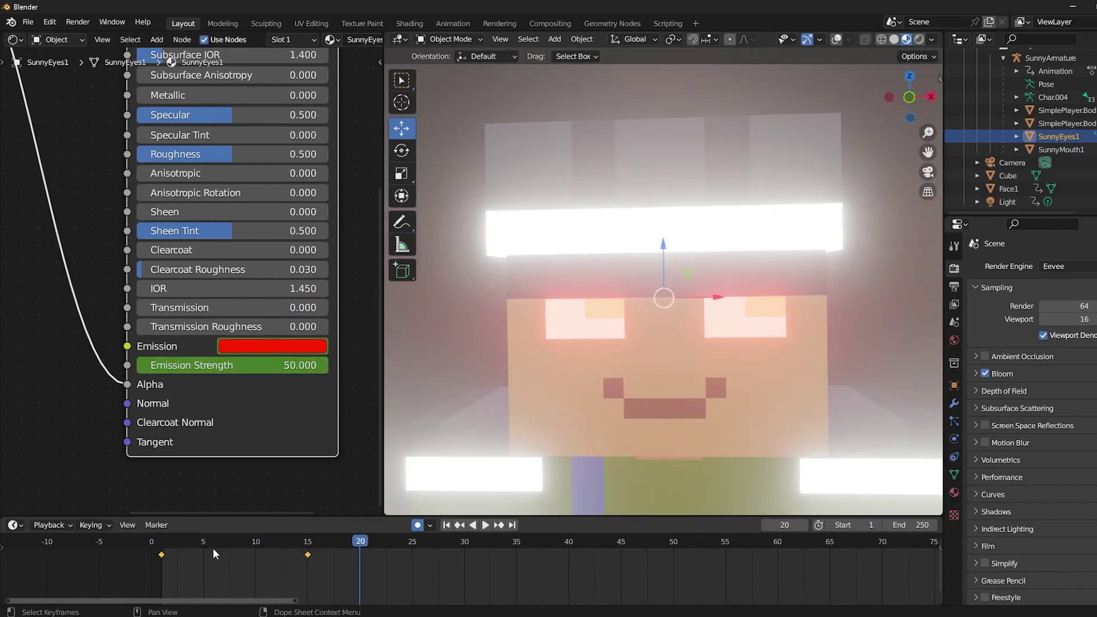
drag(309, 549, 97, 530)
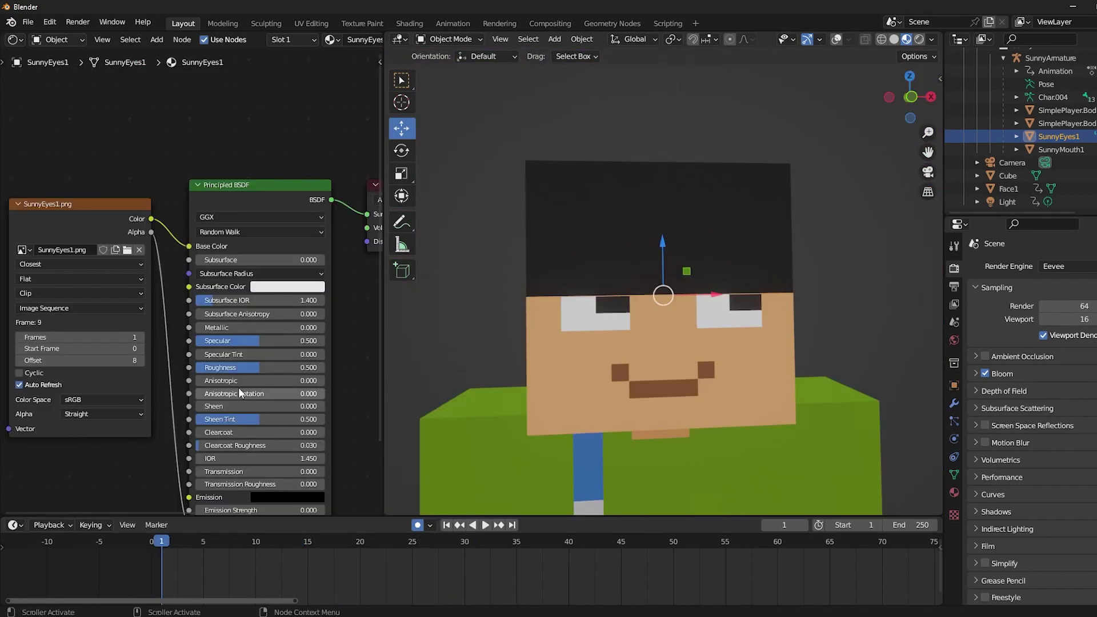
- Disconnect the SunnyEyes1.png texture's Color output from the Principled BSDF's Base Color
scroll(279, 341, up, 4)
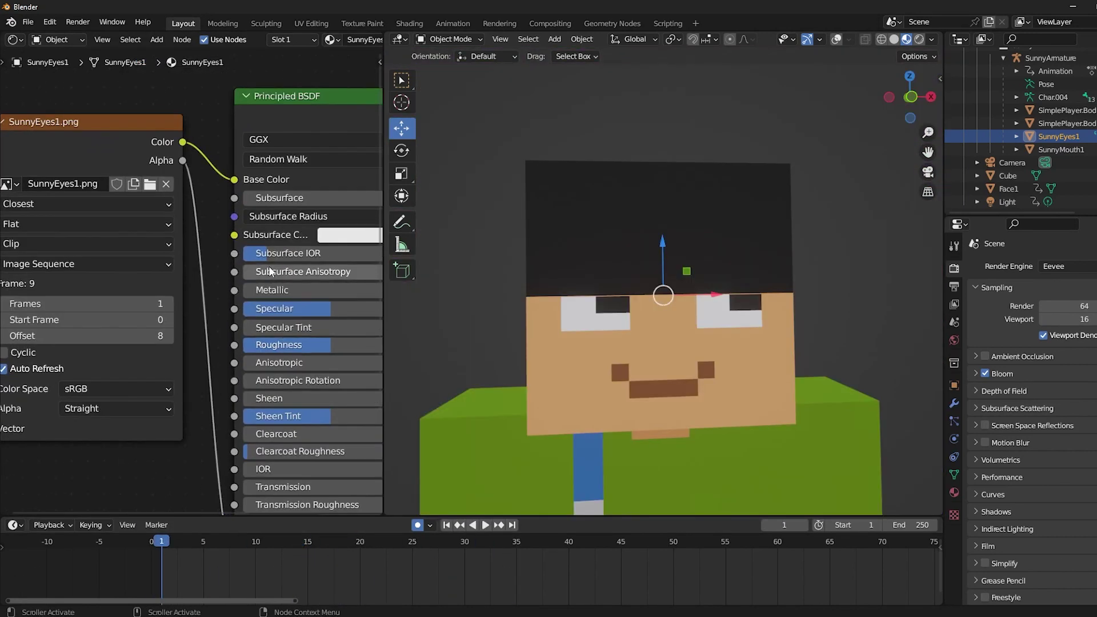
scroll(238, 342, up, 3)
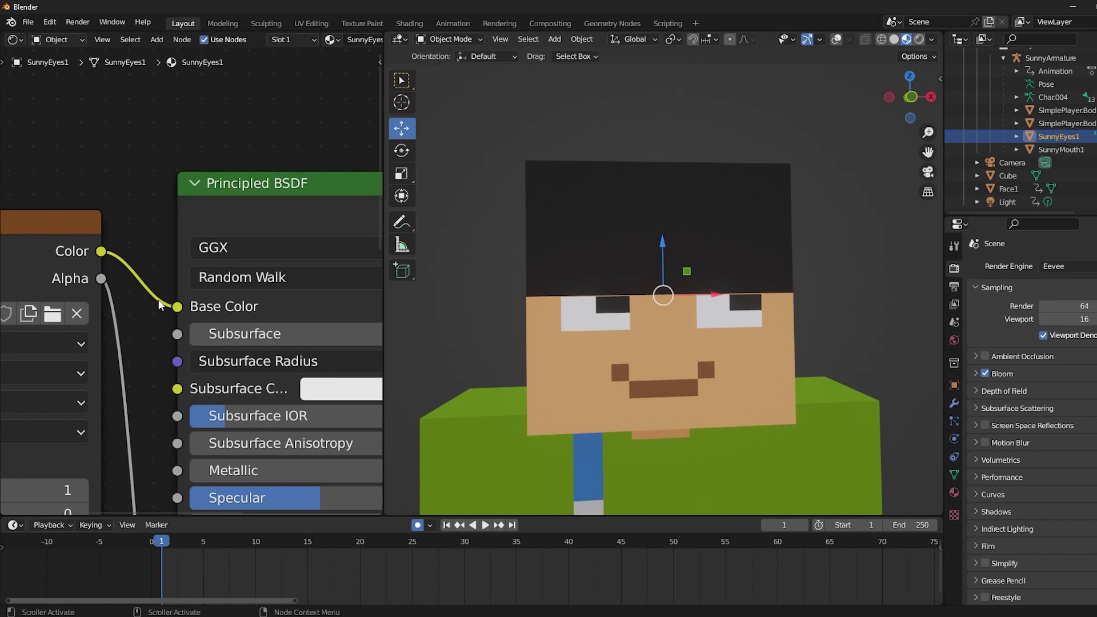
drag(174, 306, 139, 300)
scroll(291, 324, up, 1)
middle_drag(280, 321, 249, 345)
scroll(227, 328, down, 1)
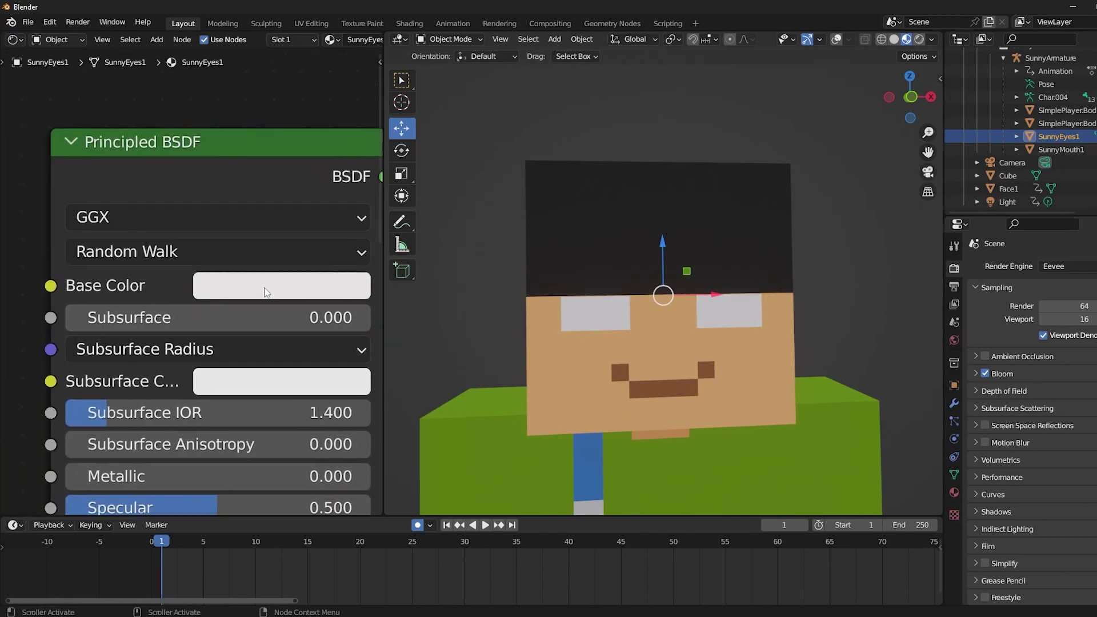
- Try an orange Base Color on the SunnyEyes1 material and change it to deep pink
click(264, 292)
drag(275, 389, 274, 497)
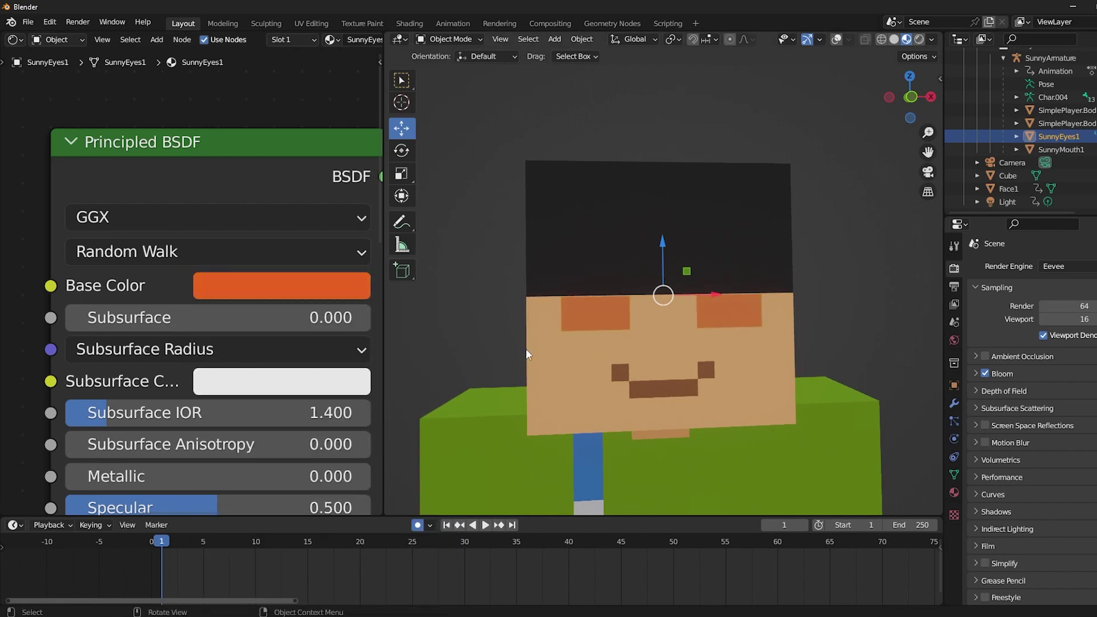
mouse_move(652, 373)
middle_down()
mouse_move(673, 376)
mouse_move(668, 362)
middle_up()
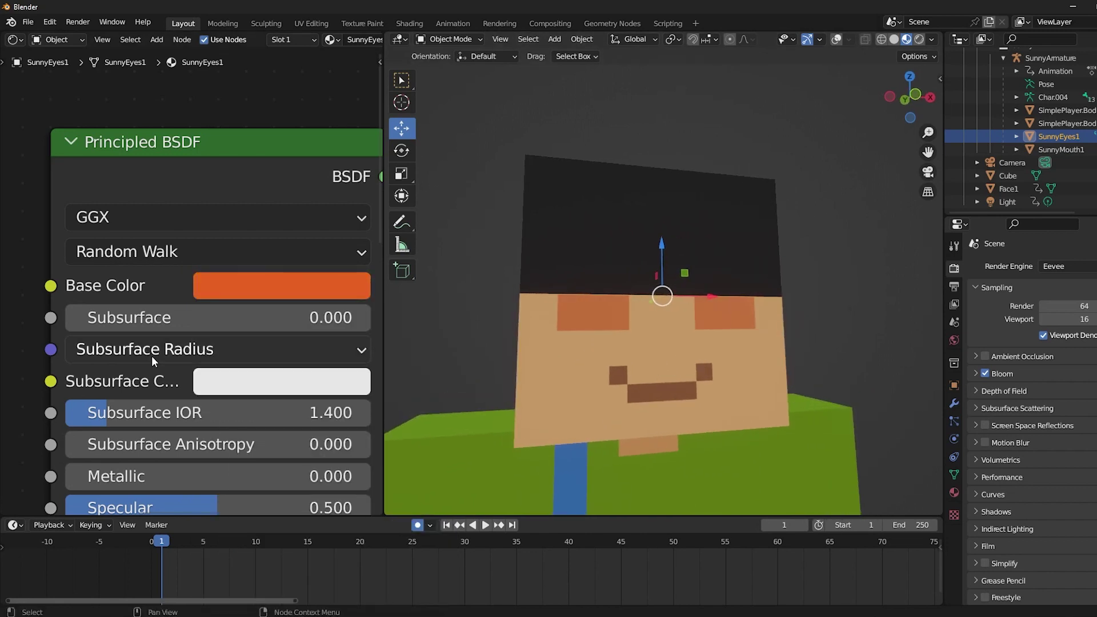
scroll(152, 356, down, 2)
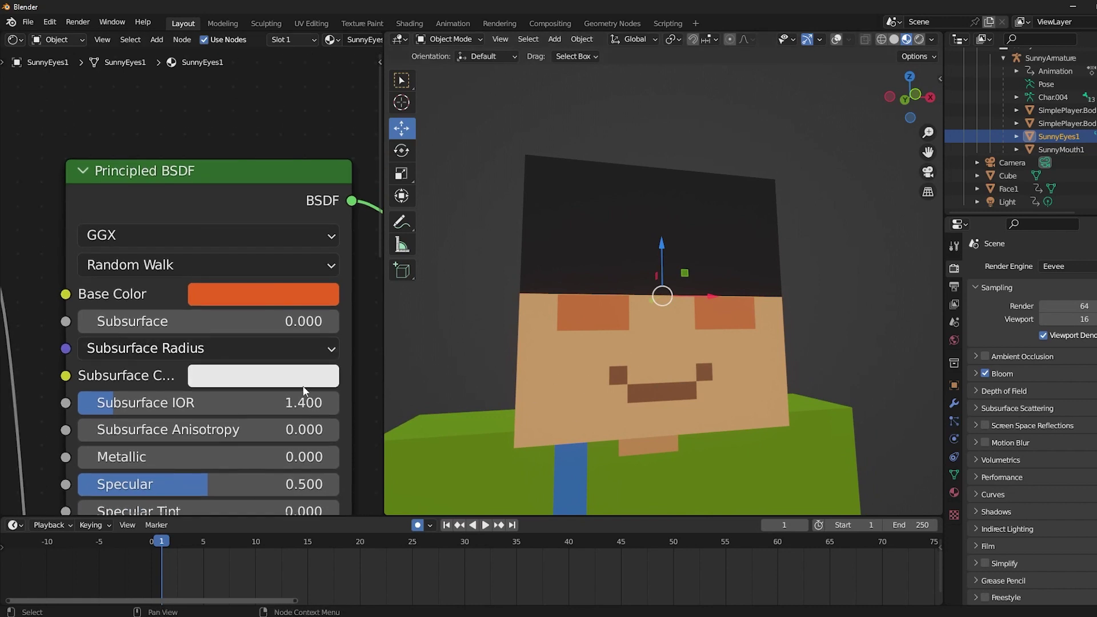
click(248, 302)
drag(269, 473, 305, 491)
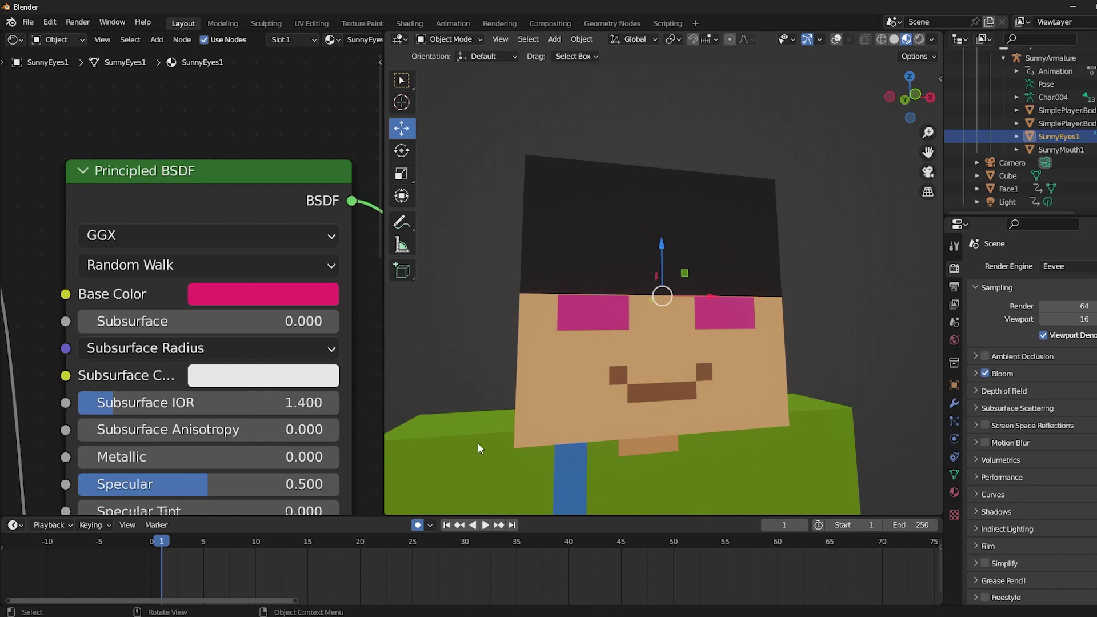
scroll(497, 441, down, 4)
scroll(628, 455, up, 4)
middle_drag(629, 450, 680, 423)
scroll(666, 430, down, 5)
scroll(628, 451, down, 4)
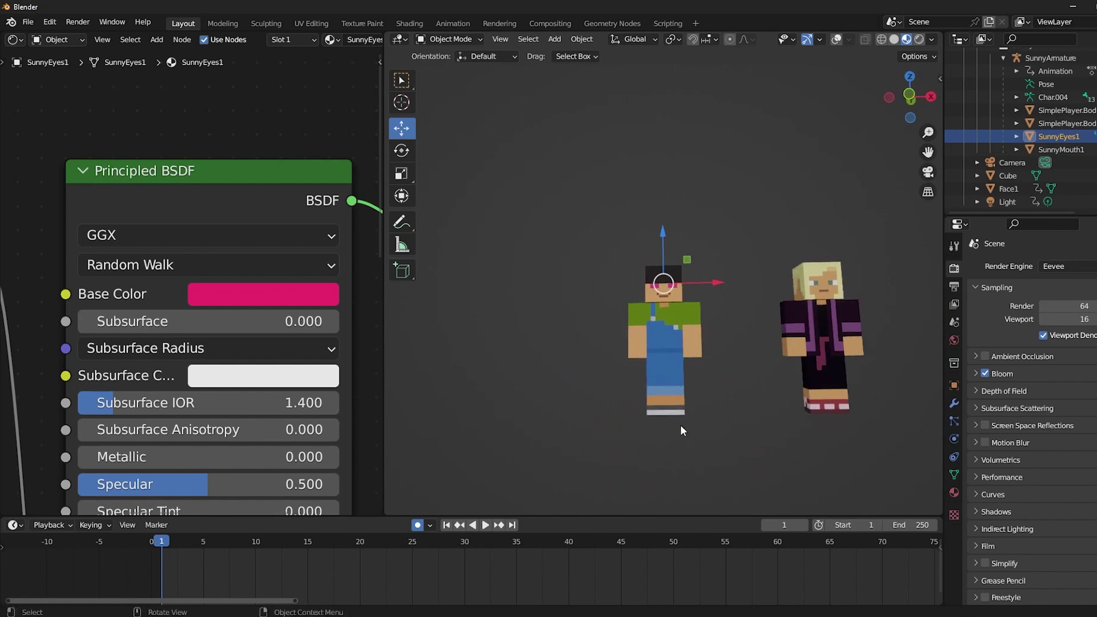